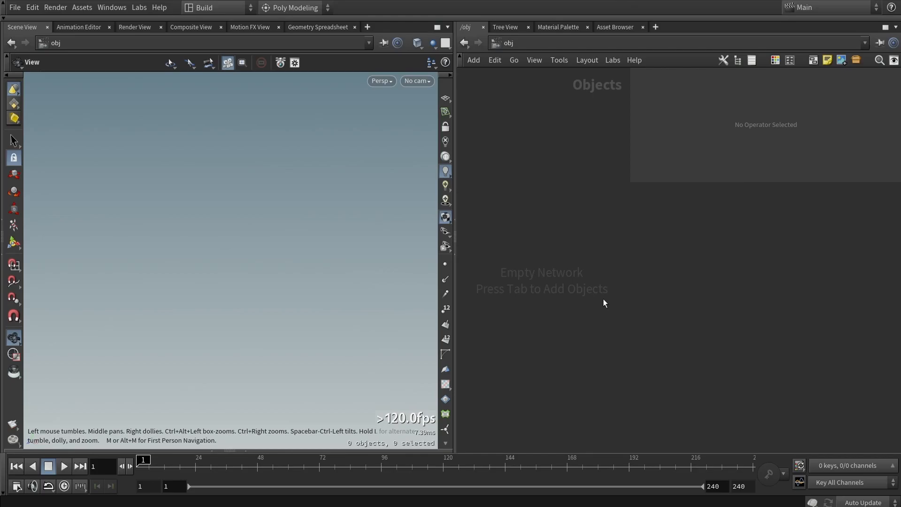
Step: Create a geometry object in the empty network, go inside it and add a box node
key("Tab")
type("geo")
key("Return")
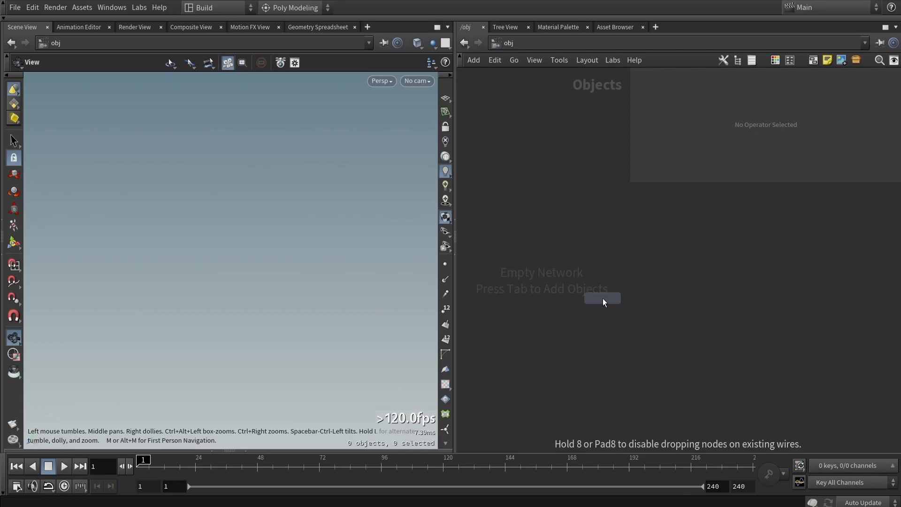
left_click(602, 298)
double_click(595, 298)
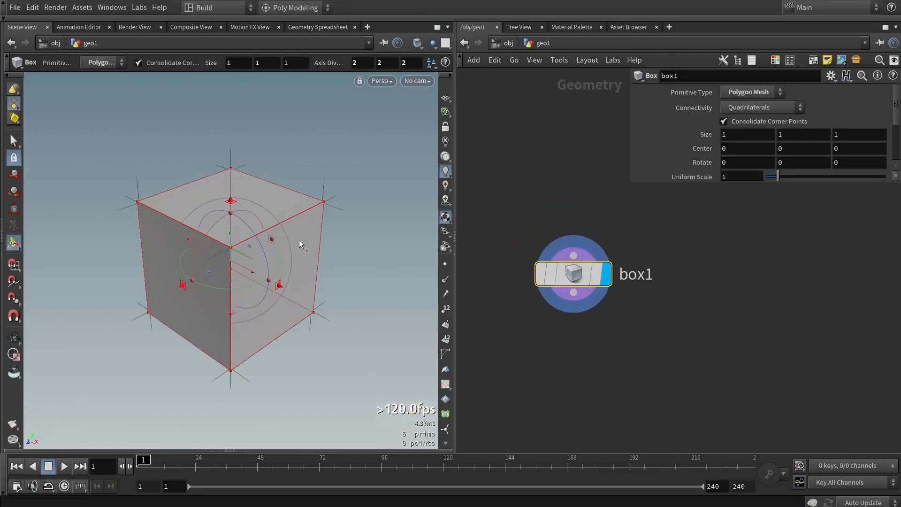
Step: Set the box's size to 2 by 1 by 2
left_click_drag(299, 240, 239, 213, "alt")
scroll(230, 177, "down", 3)
left_click(738, 136)
left_click(844, 135)
type("2")
left_click(798, 231)
mouse_move(324, 235)
left_mouse_down("alt")
mouse_move(270, 197)
mouse_move(282, 211)
mouse_move(277, 183)
mouse_move(314, 220)
left_mouse_up("alt")
left_click(445, 282)
middle_click_drag(643, 347, 607, 356)
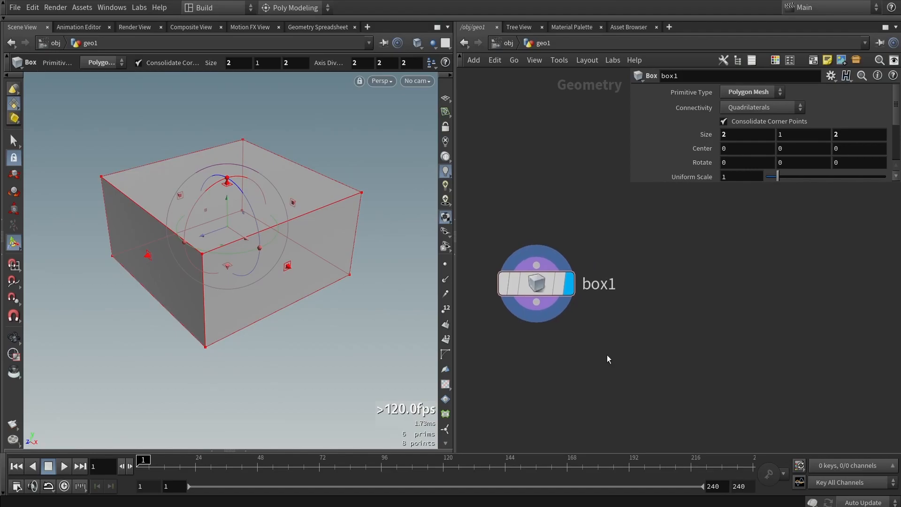
scroll(603, 358, "down", 1)
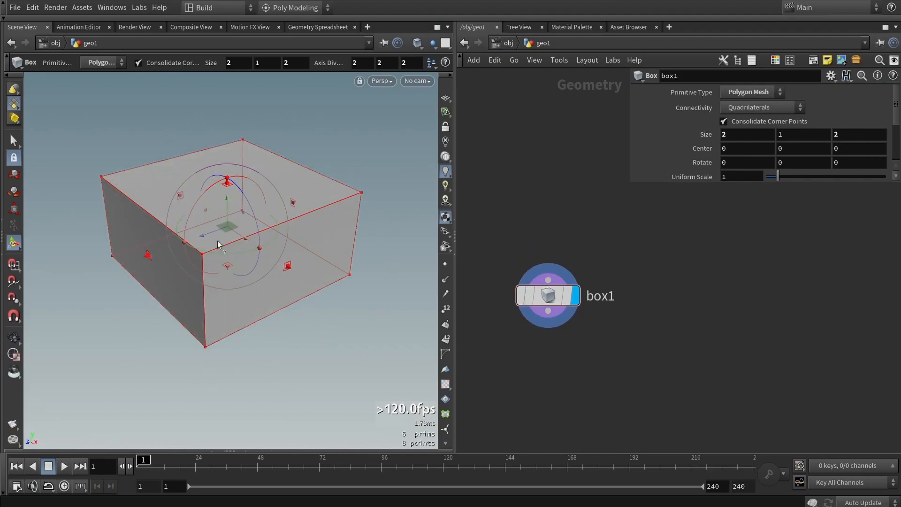
Step: Add a grid node beside the box, display it and raise its centre height to about 0.19
middle_click_drag(683, 355, 665, 322)
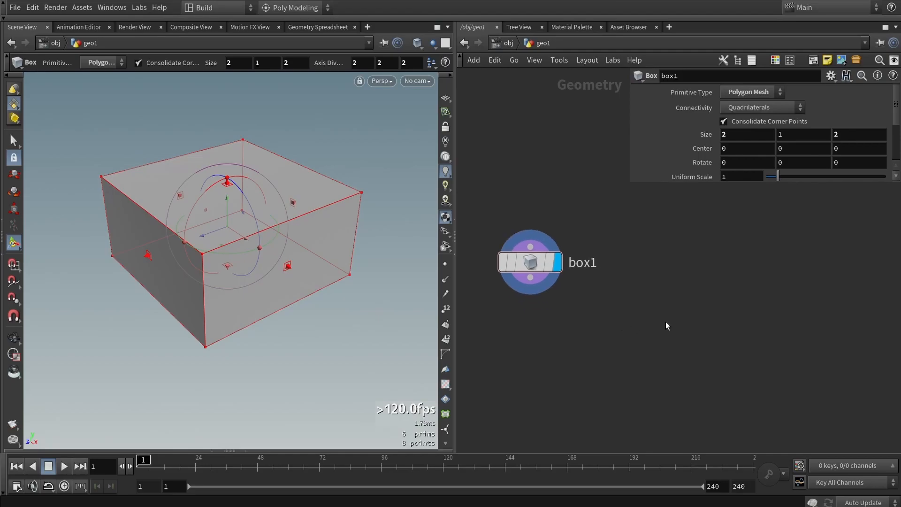
key("Tab")
type("grid")
key("Return")
left_click(689, 274)
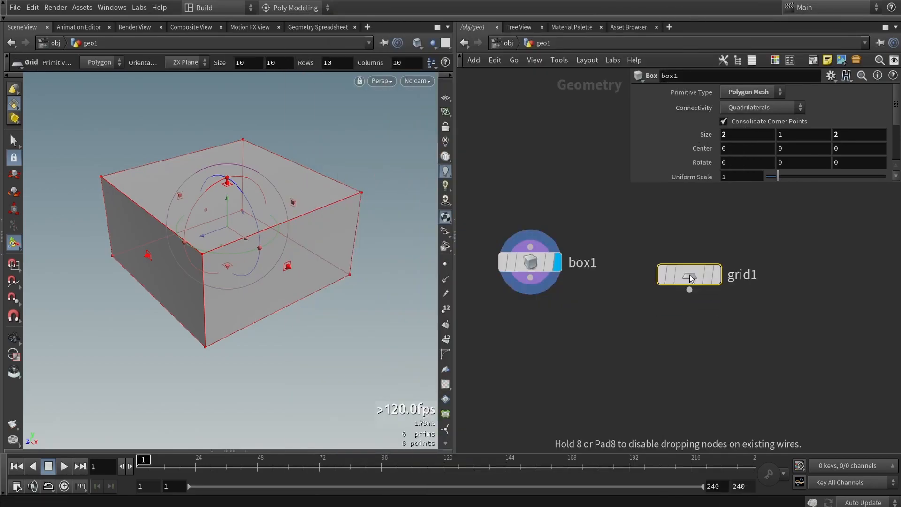
left_click_drag(234, 198, 296, 229)
key("Return")
left_click(717, 274)
key("Return")
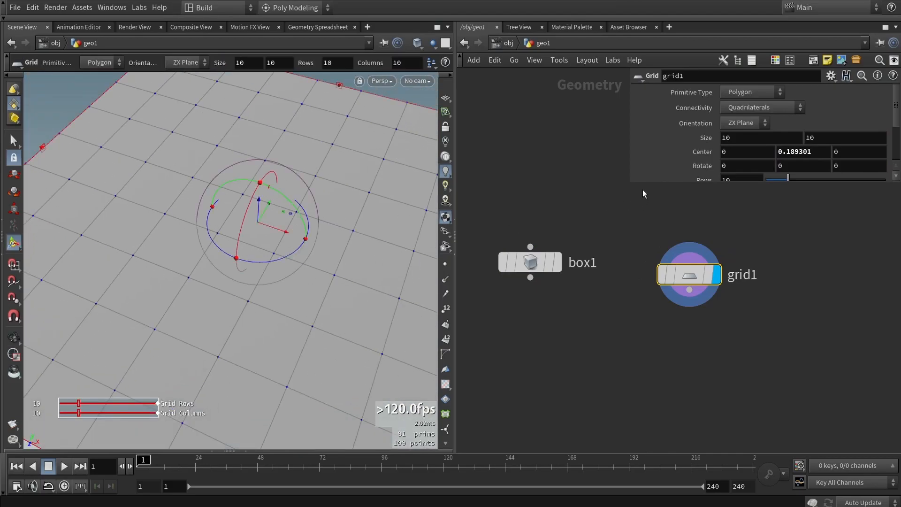
Step: Set the grid's size to 4 by 4
left_click_drag(250, 320, 299, 276, "alt")
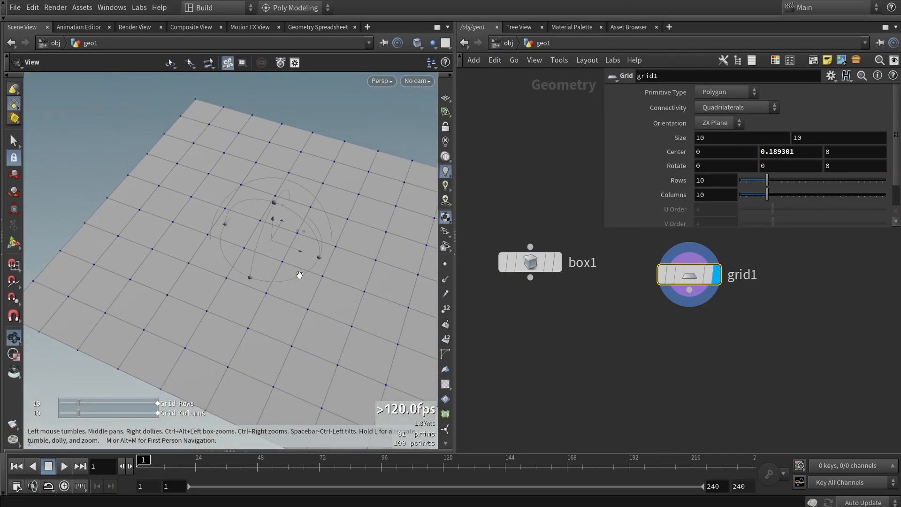
scroll(301, 277, "down", 5, "alt")
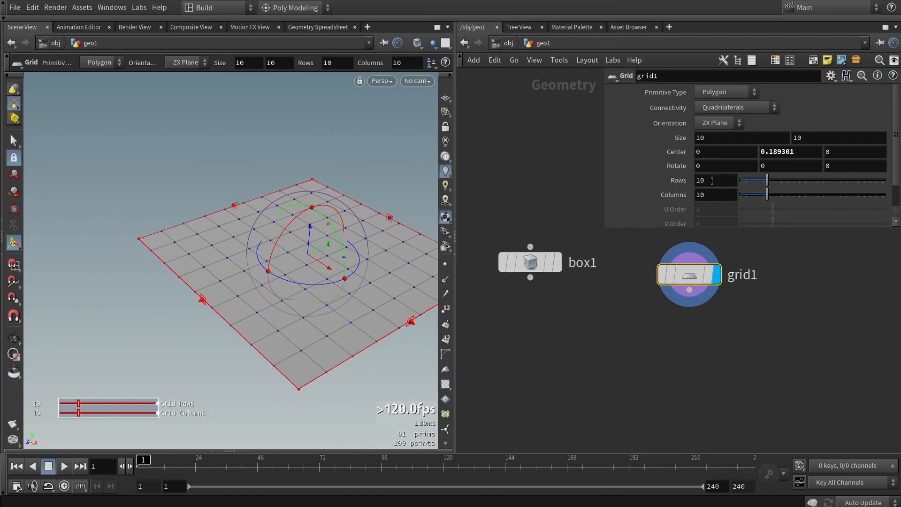
left_click(719, 138)
type("4")
key("Tab")
type("4")
key("Return")
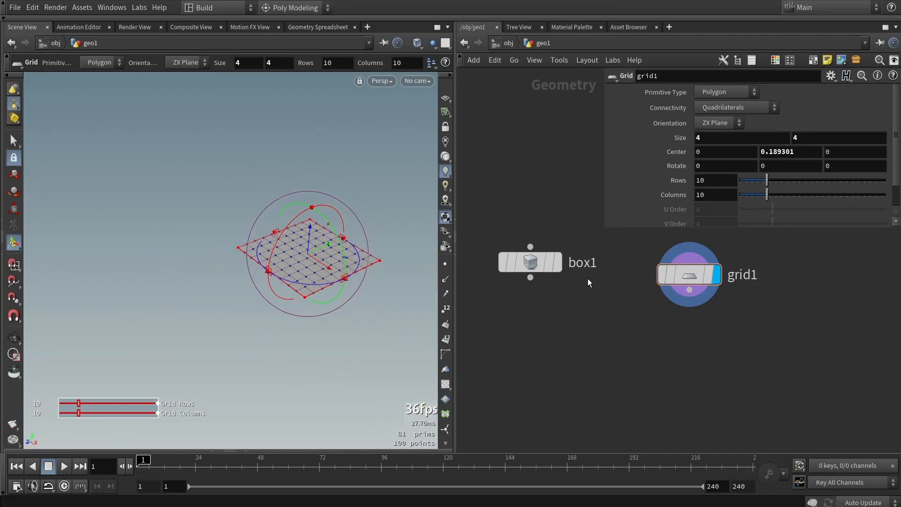
Step: Show the box as a template together with the displayed grid
left_click(549, 262)
scroll(347, 258, "up", 5)
left_click_drag(347, 257, 324, 271, "alt")
Step: Set the grid's rows and columns to 100 each
key("Return")
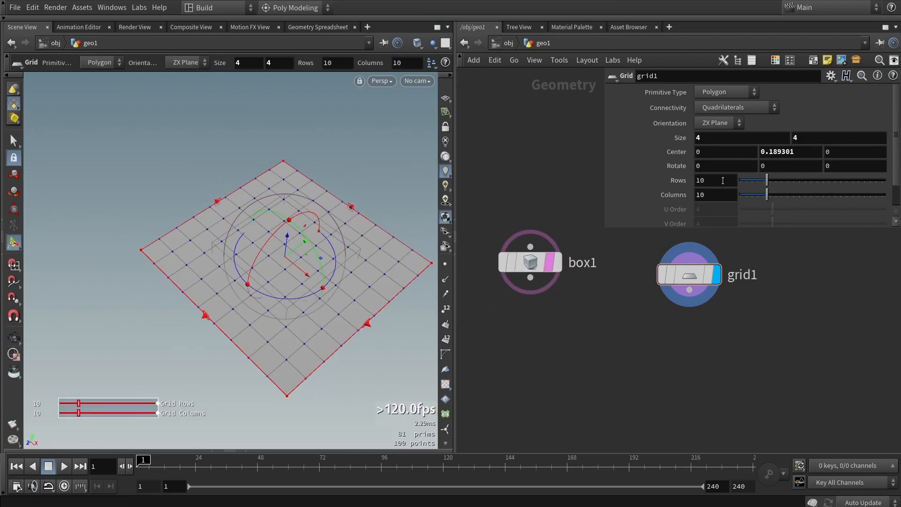
type("0")
left_click(720, 195)
type("0")
key("Return")
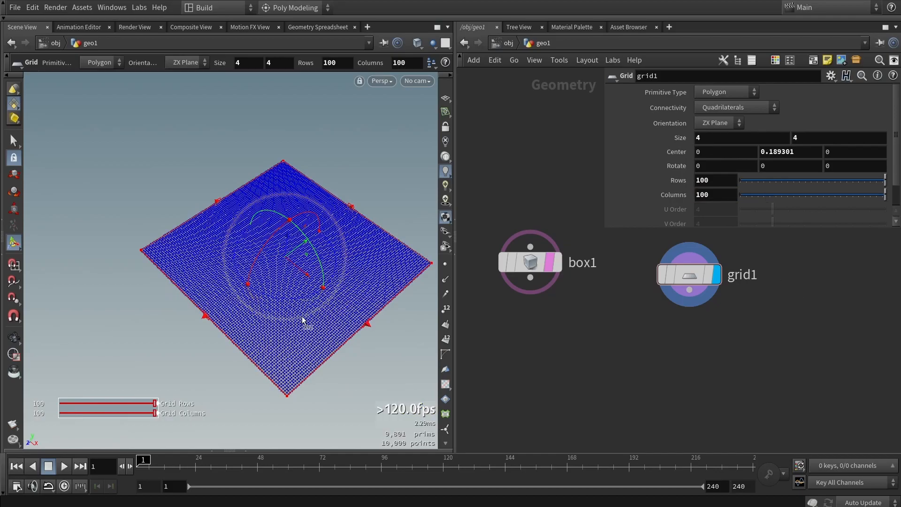
scroll(300, 316, "up", 6)
scroll(299, 317, "down", 4)
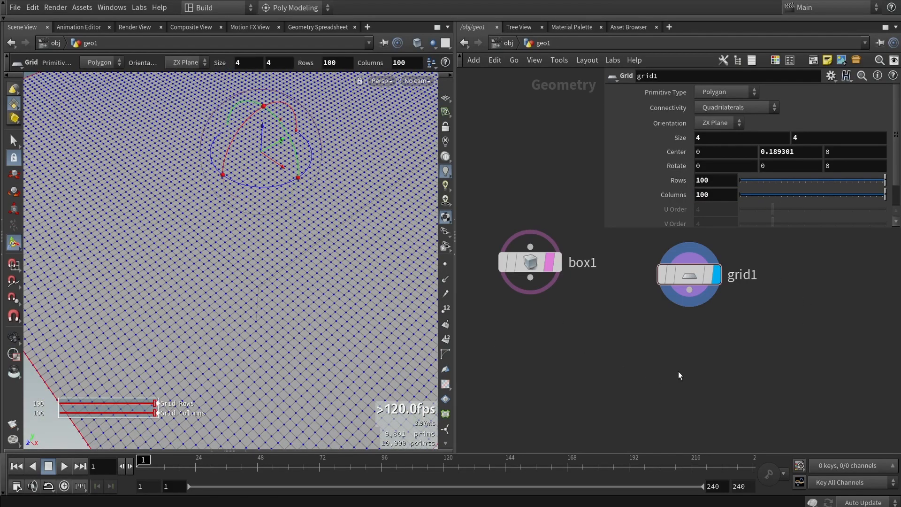
Step: Add a Mountain node fed by the grid, display it and align it below the grid node
key("Tab")
type("mount")
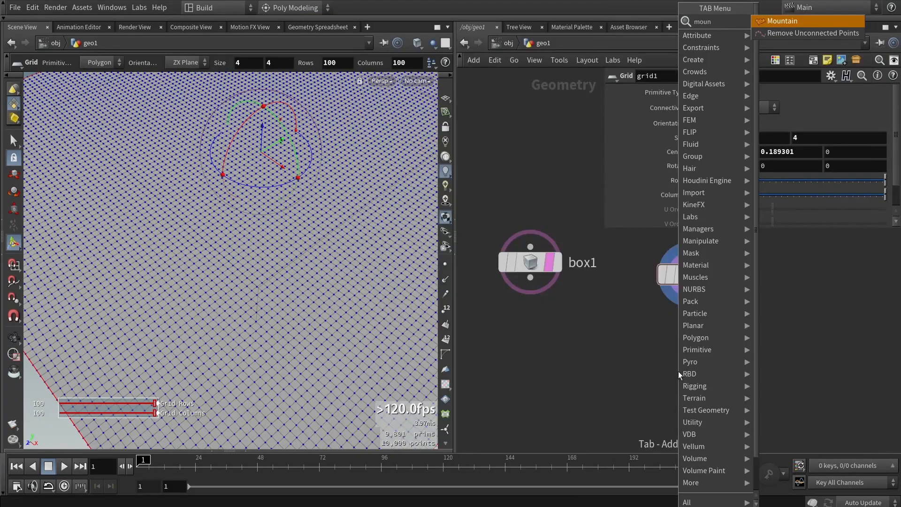
key("Return")
left_click(678, 371)
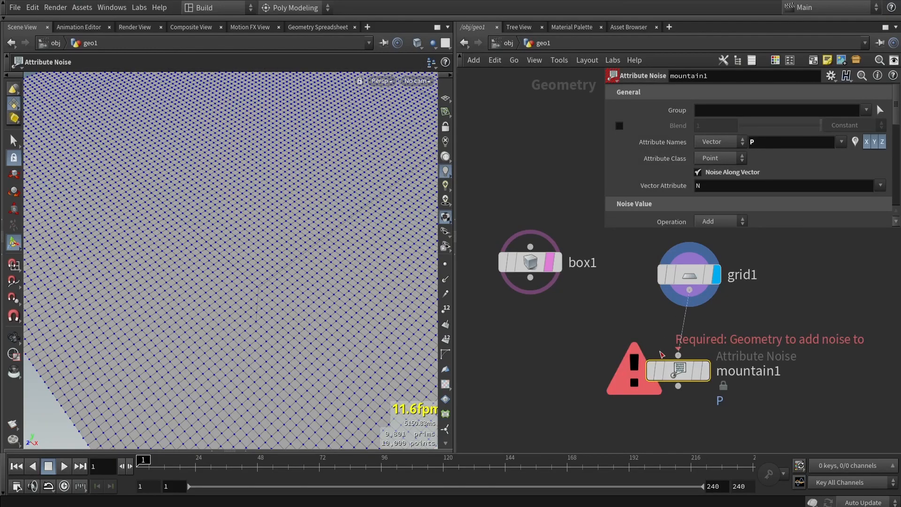
left_click(707, 374)
left_click_drag(676, 373, 688, 354)
scroll(215, 187, "down", 5)
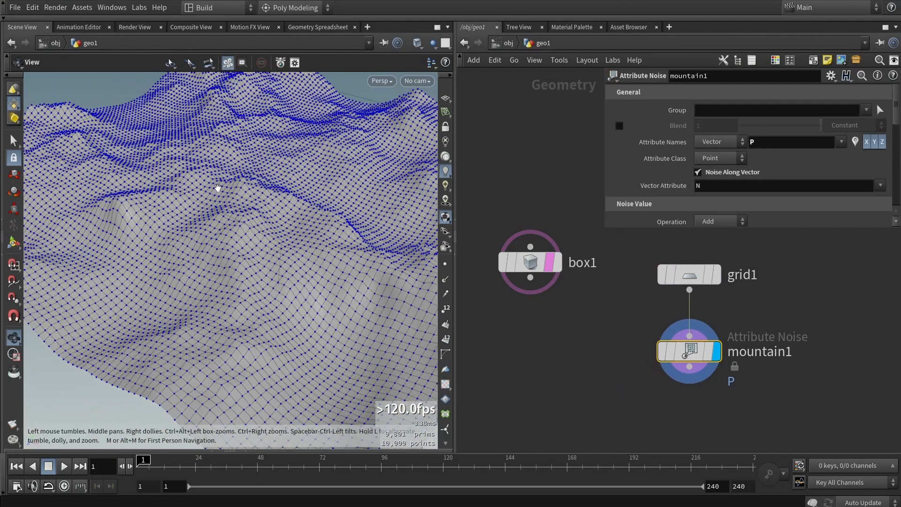
mouse_move(336, 243)
left_mouse_down()
mouse_move(358, 211)
mouse_move(275, 177)
mouse_move(240, 177)
left_mouse_up()
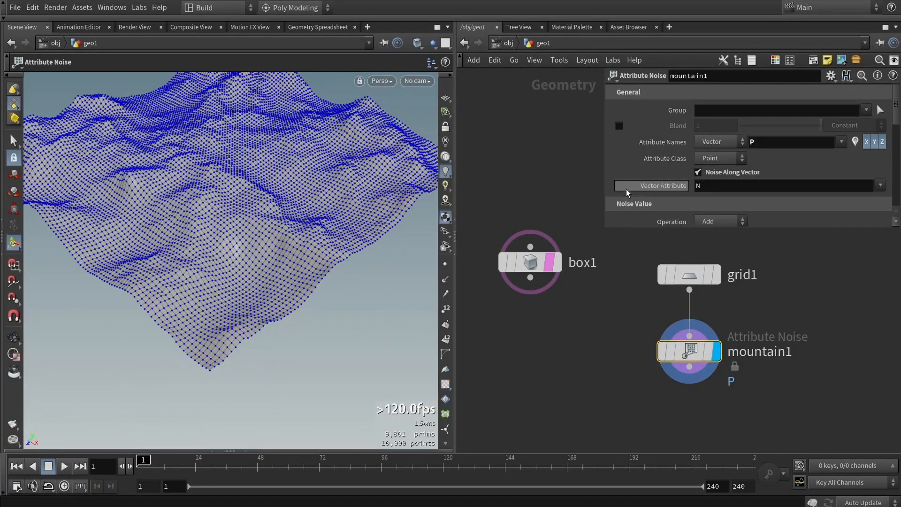
Step: Set the mountain noise's Fractal Type to None
mouse_move(628, 194)
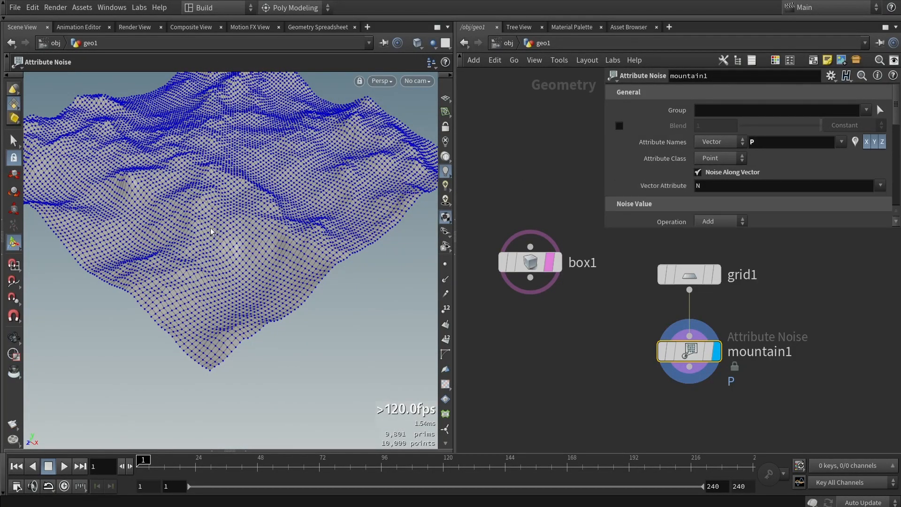
scroll(700, 151, "down", 5)
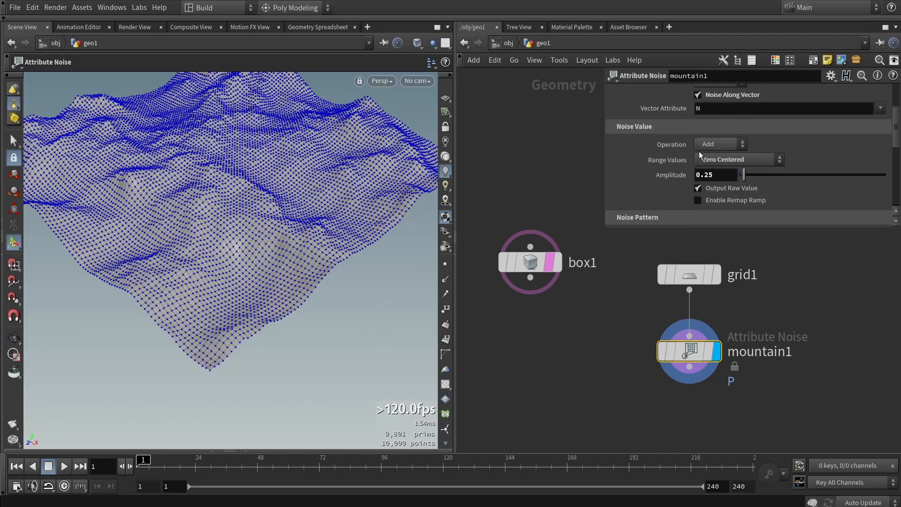
left_click_drag(610, 231, 588, 308)
scroll(650, 240, "down", 3)
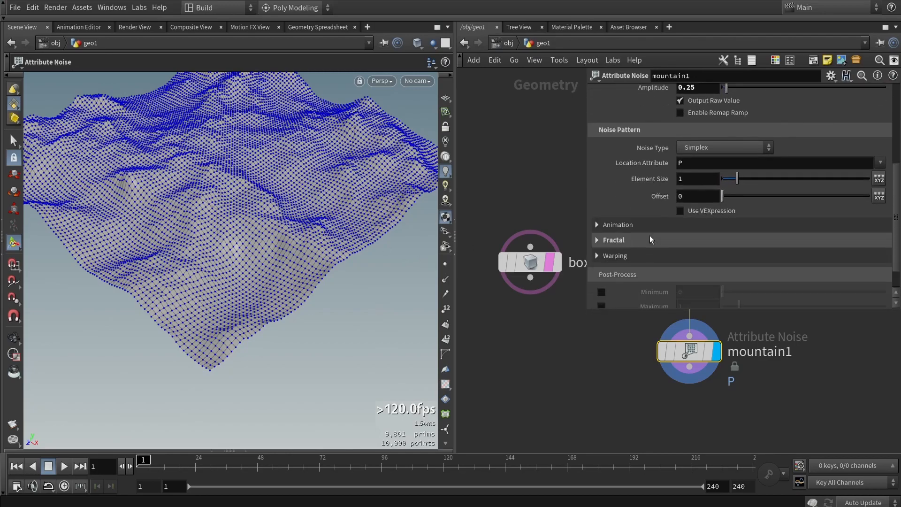
left_click(611, 240)
left_click(695, 259)
left_click(698, 258)
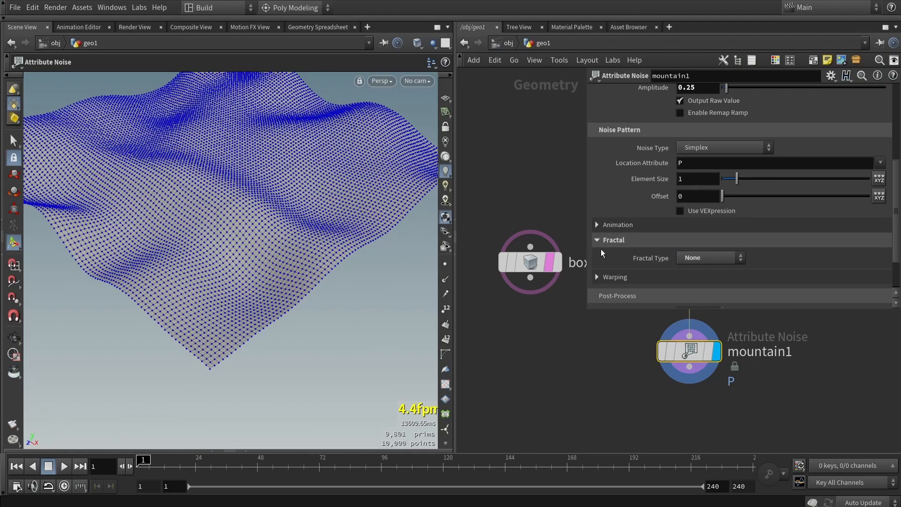
left_click(601, 240)
key("Escape")
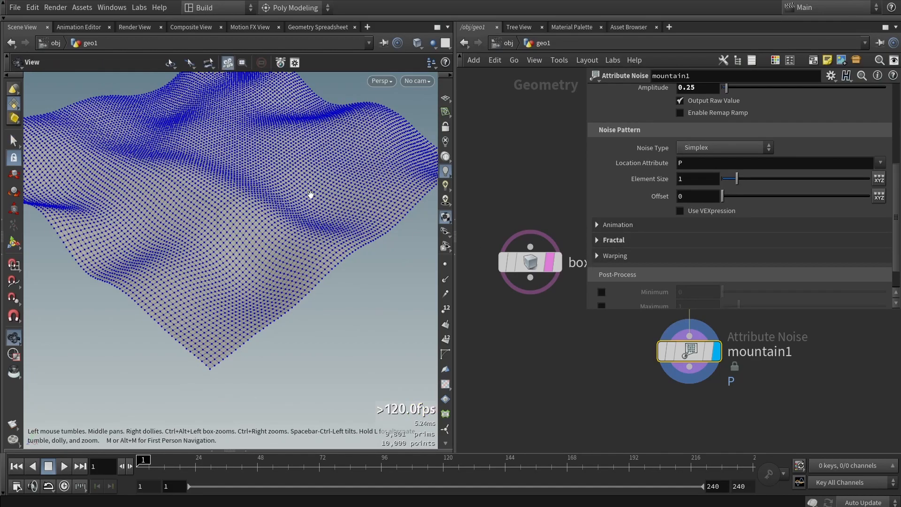
Step: Turn off the point display and the wireframe overlay in the viewport and activate the selection tool
left_click(445, 264)
mouse_move(282, 159)
left_mouse_down()
mouse_move(288, 147)
mouse_move(322, 242)
mouse_move(379, 236)
mouse_move(257, 218)
mouse_move(291, 226)
left_mouse_up()
key("shift+w")
key("s")
Step: Set the mountain's noise Element Size to 0.61 and its Amplitude to 0.14
mouse_move(736, 179)
left_mouse_down()
mouse_move(725, 180)
mouse_move(731, 189)
left_mouse_up()
scroll(723, 178, "up", 2)
left_click_drag(726, 150, 725, 154)
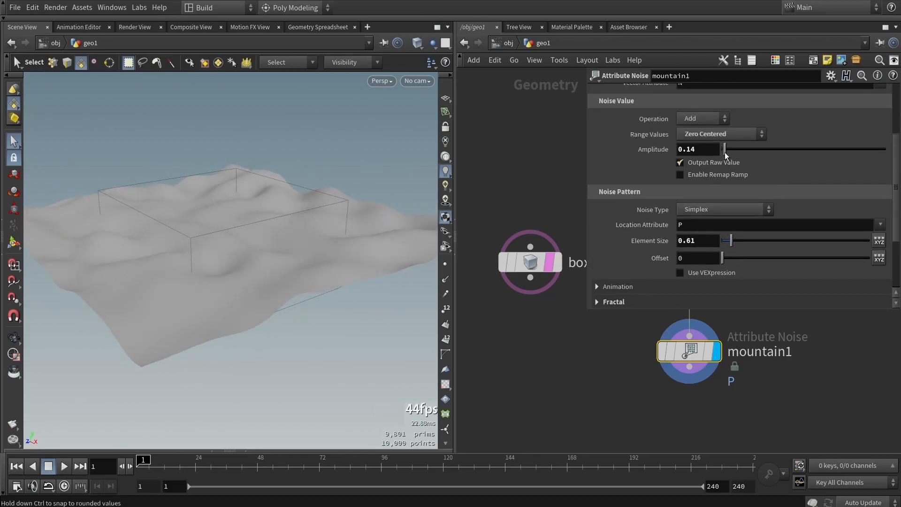
left_click_drag(589, 310, 645, 219)
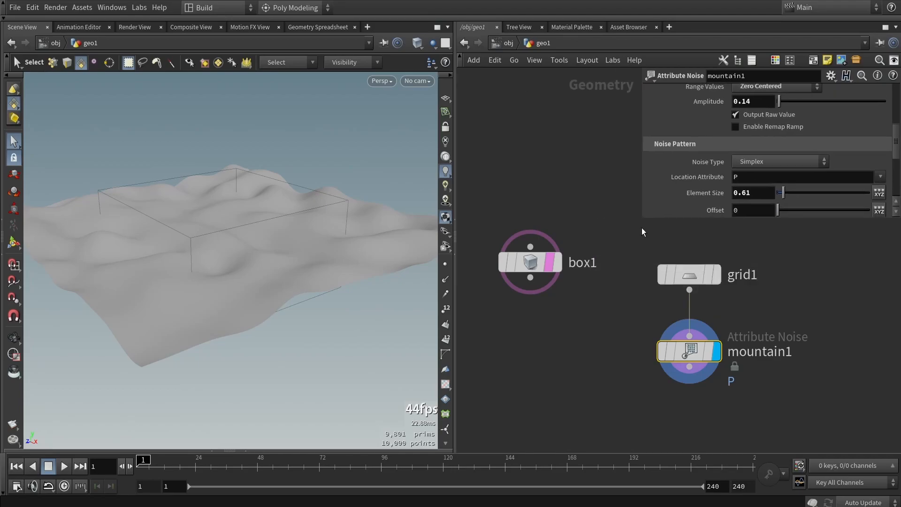
Step: Add a Boolean node with the box as set A and the mountain as set B, and display the result
middle_click_drag(600, 251, 596, 158)
scroll(595, 158, "down", 2)
middle_click_drag(621, 264, 586, 304)
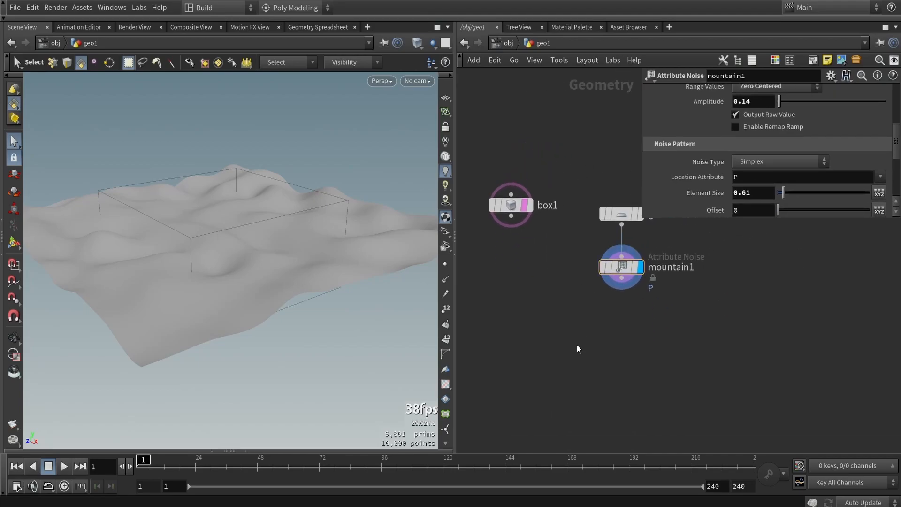
key("Tab")
type("boo")
key("Return")
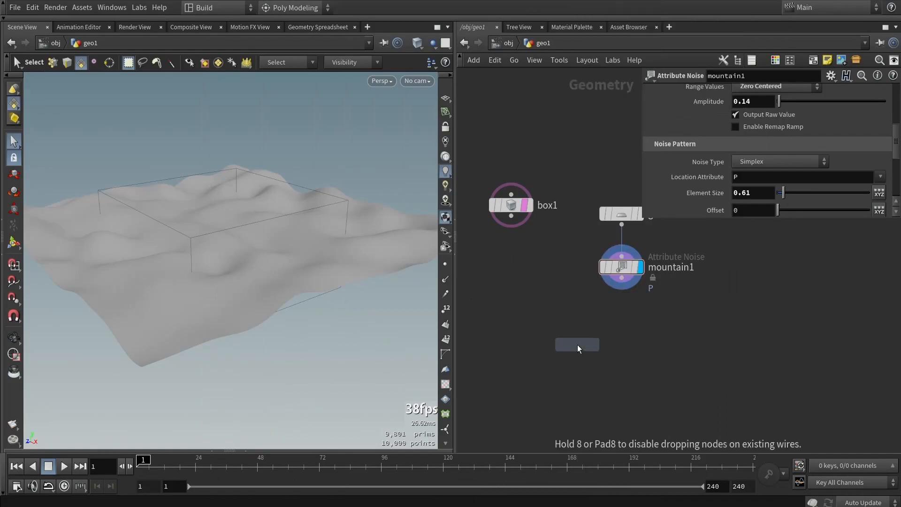
left_click(577, 345)
left_click_drag(511, 216, 630, 282)
left_click(595, 344)
left_click_drag(230, 263, 203, 217, "alt")
key("s")
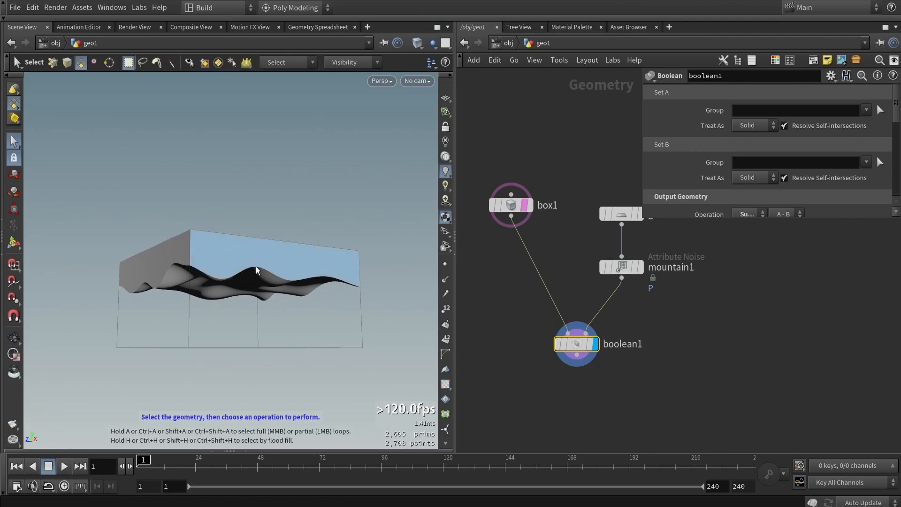
Step: Insert a Reverse node between the mountain and the Boolean to flip which part of the box is kept
key("Tab")
type("reve")
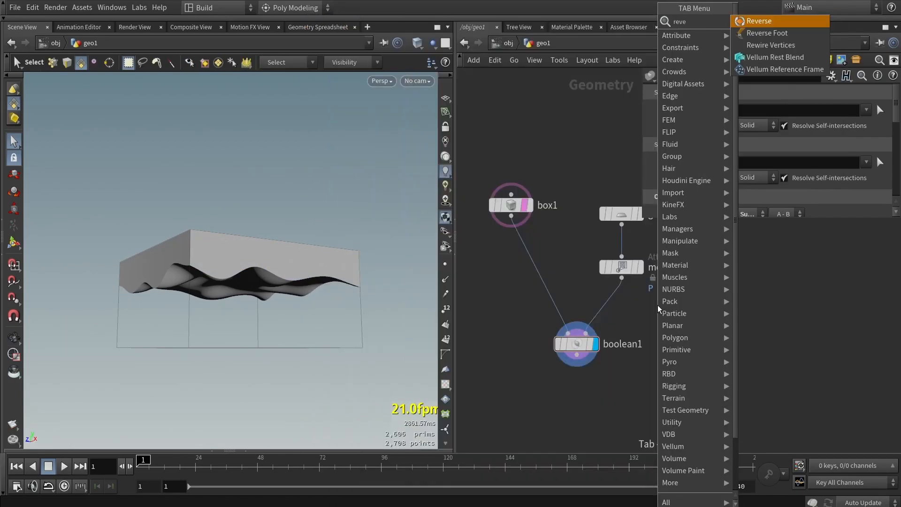
left_click(759, 20)
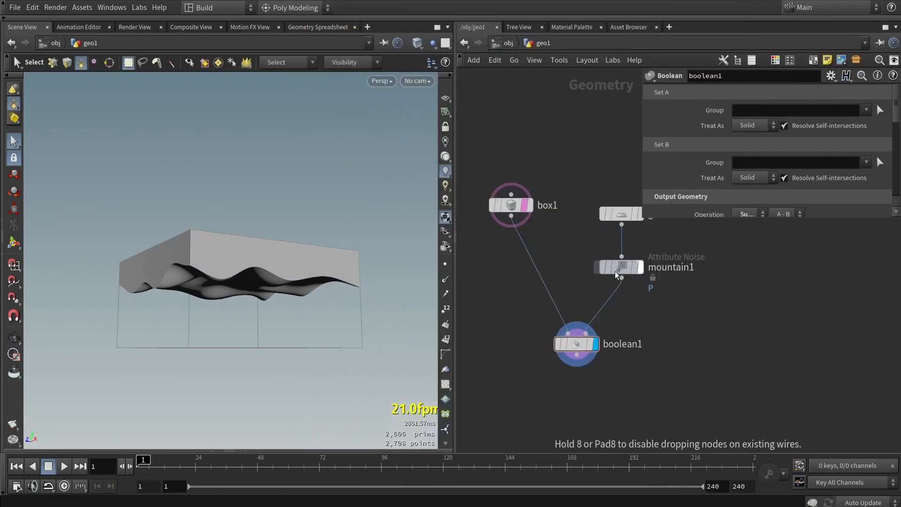
left_click(599, 305)
scroll(603, 311, "up", 4)
left_click_drag(603, 307, 643, 313)
left_click(644, 311)
left_click(590, 390)
Step: Turn off the box's template display
left_click_drag(295, 278, 317, 261, "alt")
left_click(463, 133)
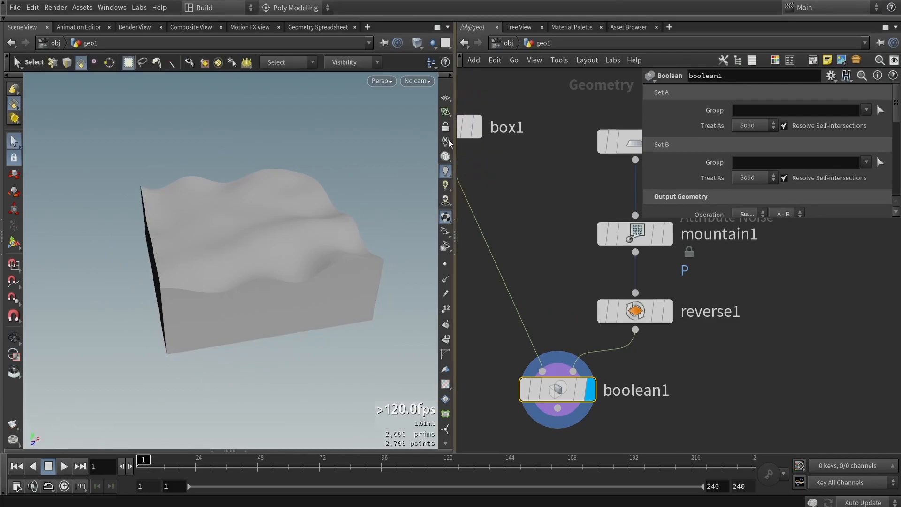
left_click_drag(344, 221, 305, 187, "alt")
right_click_drag(233, 205, 253, 199, "alt")
left_click_drag(253, 198, 285, 245, "alt")
right_click_drag(286, 245, 194, 251, "alt")
Step: Move the Boolean node further away from the Reverse node to free space in the network
scroll(636, 342, "down", 5)
middle_click_drag(621, 379, 608, 337)
scroll(605, 326, "up", 2)
left_click_drag(584, 319, 514, 384)
middle_click_drag(673, 325, 628, 362)
scroll(627, 362, "up", 1)
Step: Try a different noise offset on the mountain node
left_click(577, 245)
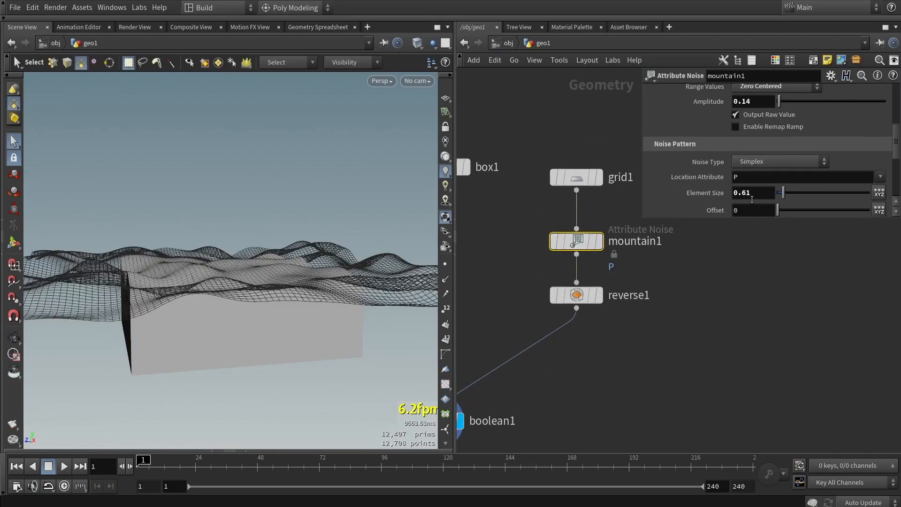
mouse_move(775, 212)
left_mouse_down()
mouse_move(806, 213)
mouse_move(765, 213)
left_mouse_up()
middle_click_drag(671, 352, 674, 290)
scroll(668, 299, "down", 1)
left_click(645, 323)
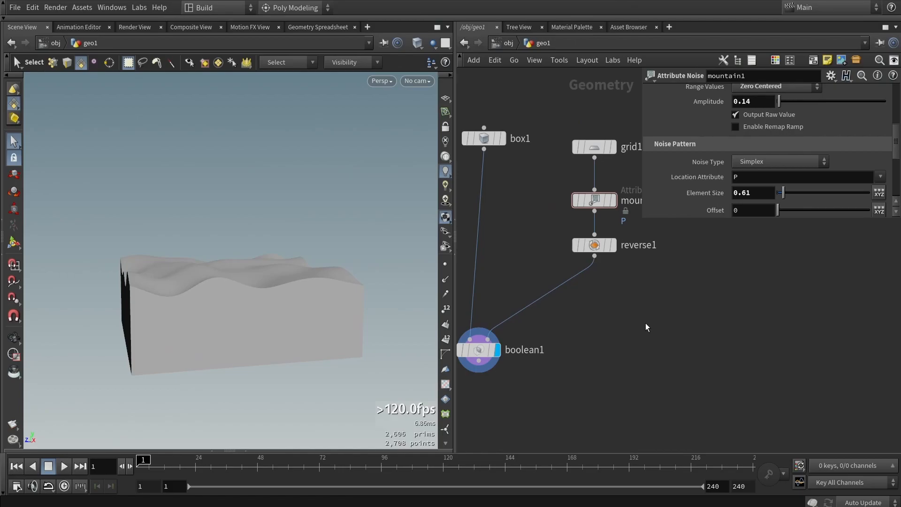
Step: Insert a Transform node between the Reverse and Boolean nodes, align it below Reverse and display it
key("Tab")
type("tra")
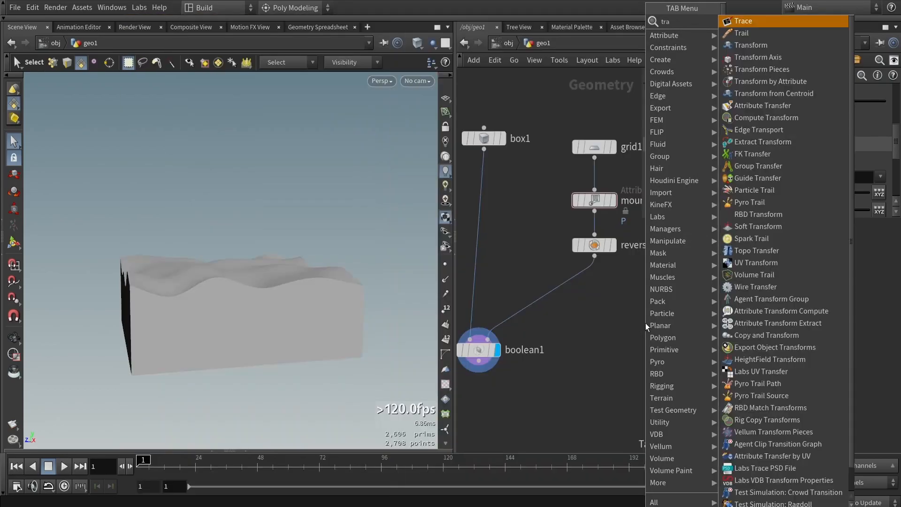
left_click(730, 47)
left_click(544, 290)
scroll(623, 296, "up", 2)
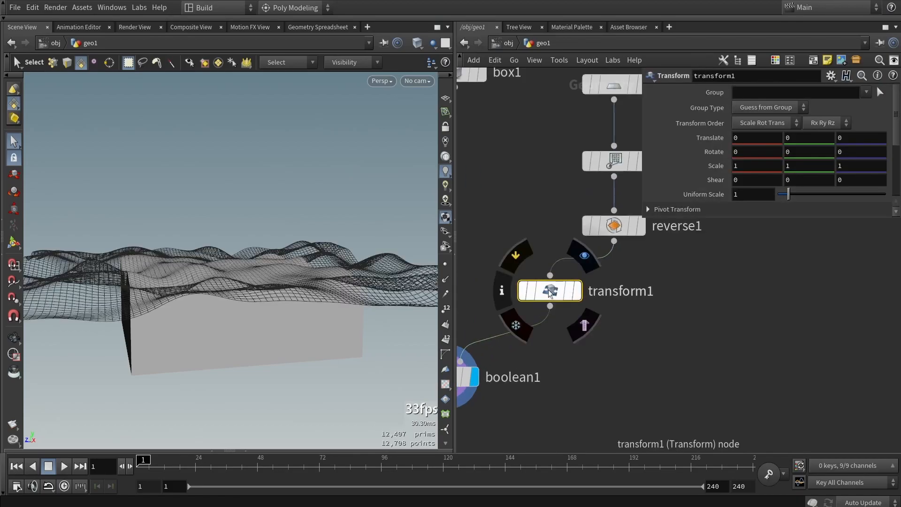
left_click_drag(622, 297, 612, 297)
left_click(641, 296)
Step: Try to shift the terrain surface with the Transform node's handle, and undo the change
left_click_drag(324, 262, 91, 278, "alt")
key("Return")
mouse_move(227, 310)
left_mouse_down()
mouse_move(267, 308)
mouse_move(325, 280)
mouse_move(227, 240)
mouse_move(205, 294)
mouse_move(239, 305)
left_mouse_up()
key("ctrl+z")
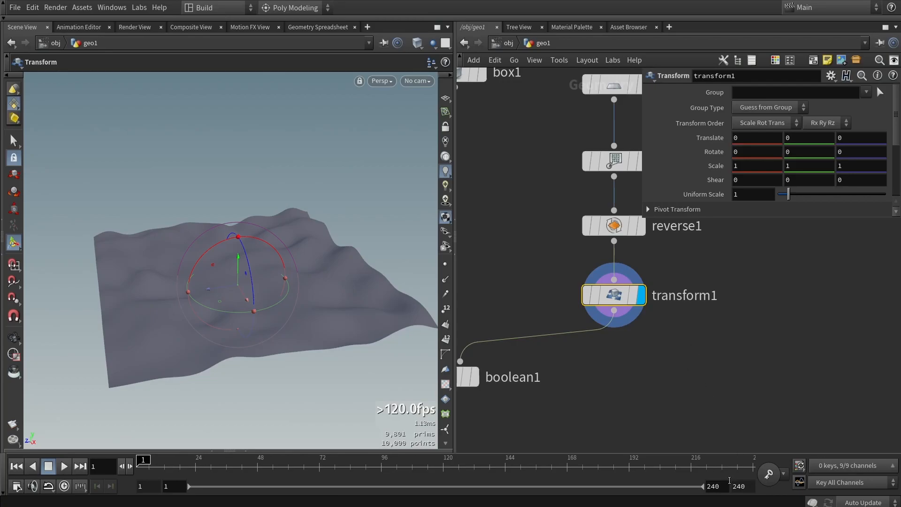
Step: Set the timeline's end frame to 36
double_click(744, 487)
type("36")
key("Return")
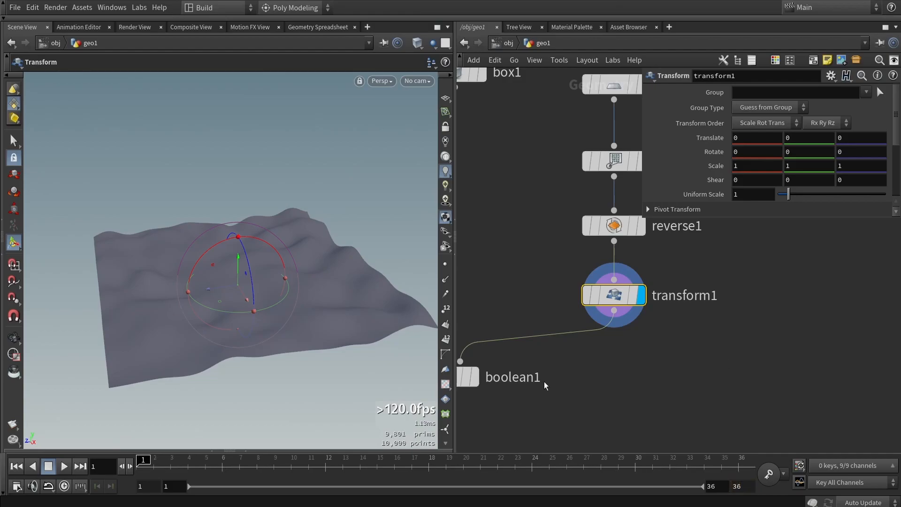
Step: Enlarge the parameter area, drive the Transform's Y rotation with the expression $F * 10, and play the animation briefly
left_click_drag(607, 324, 611, 315)
left_click_drag(642, 218, 578, 268)
left_click_drag(268, 306, 329, 263)
key("ctrl+z")
left_click_drag(776, 152, 692, 154)
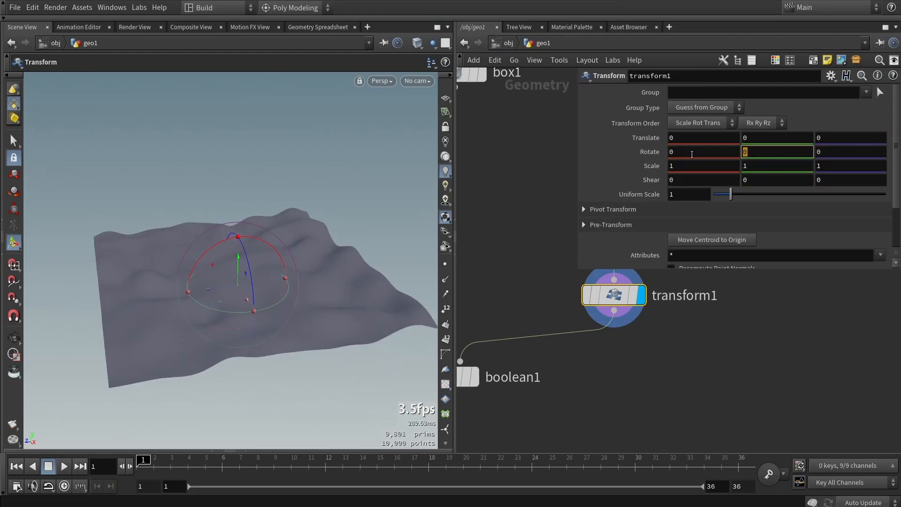
type("$F * 1")
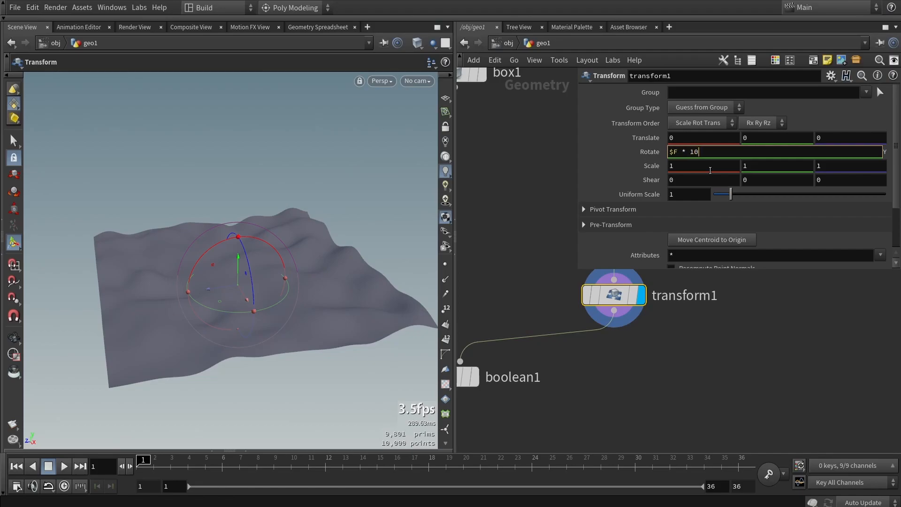
key("Return")
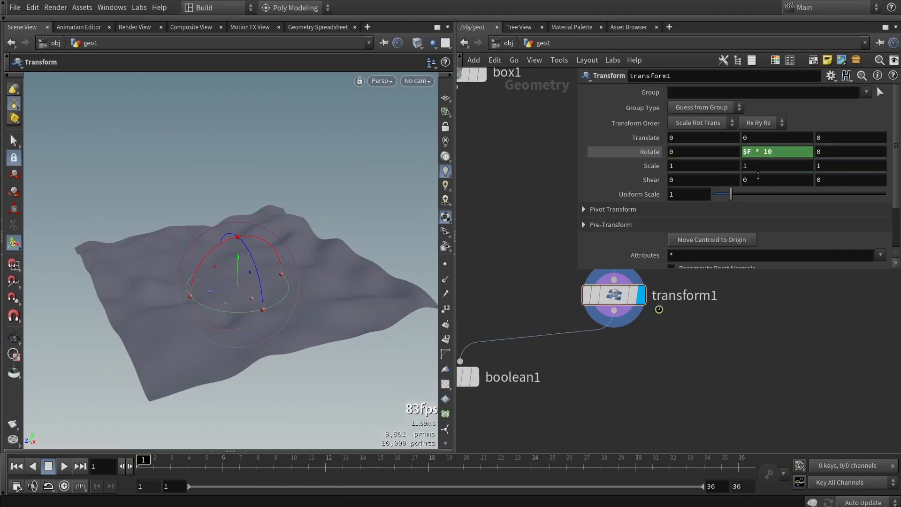
left_click(64, 466)
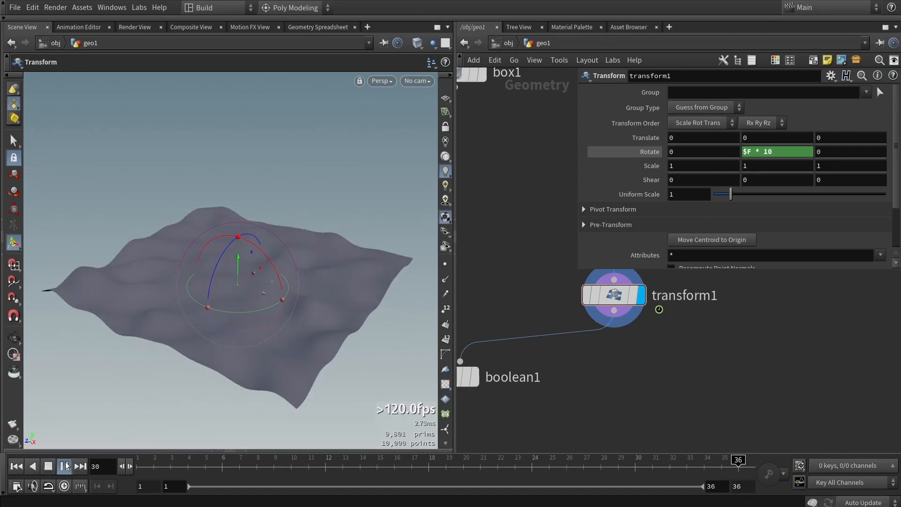
left_click(48, 467)
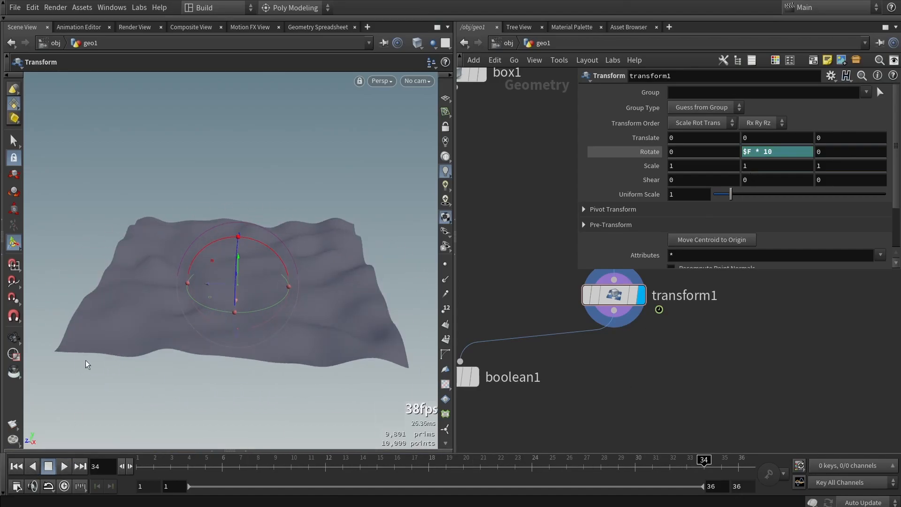
Step: Check the FPS in the global animation options, turn on realtime playback and replay the rotating surface briefly
left_click(16, 487)
left_click_drag(63, 239, 193, 151)
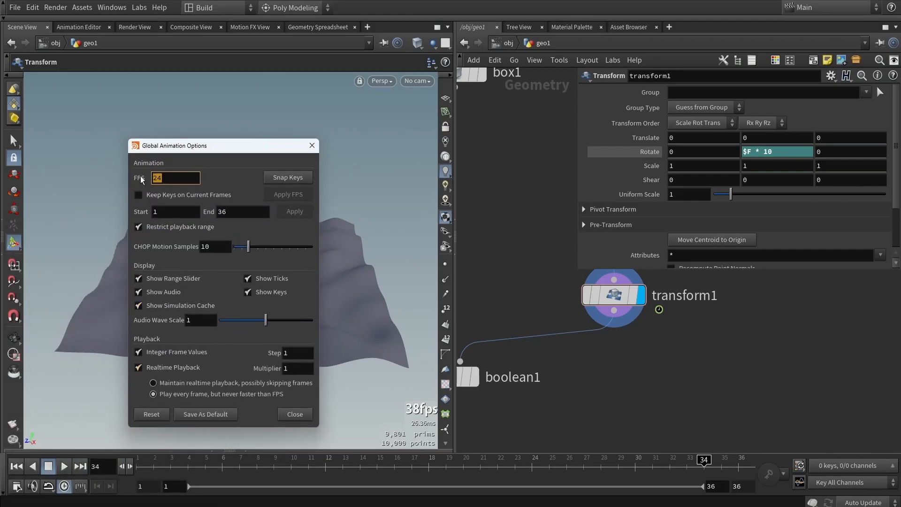
left_click(295, 414)
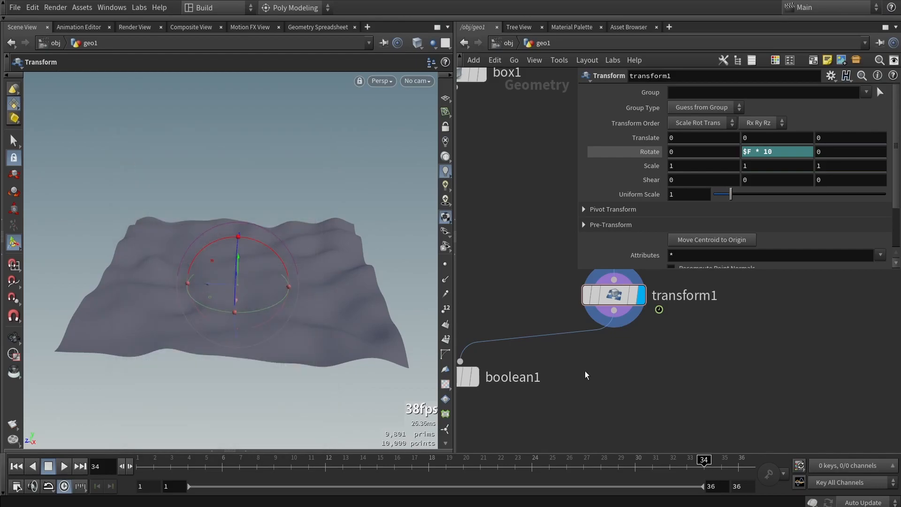
left_click(69, 466)
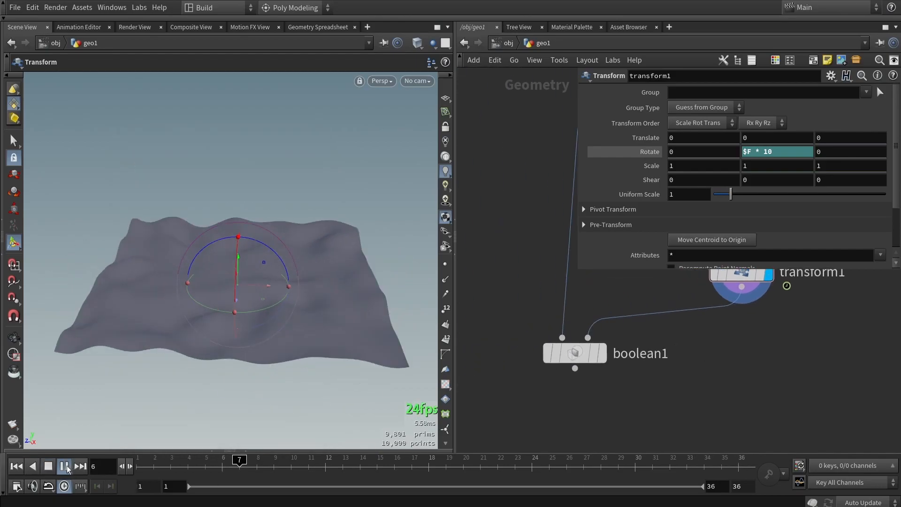
left_click(50, 467)
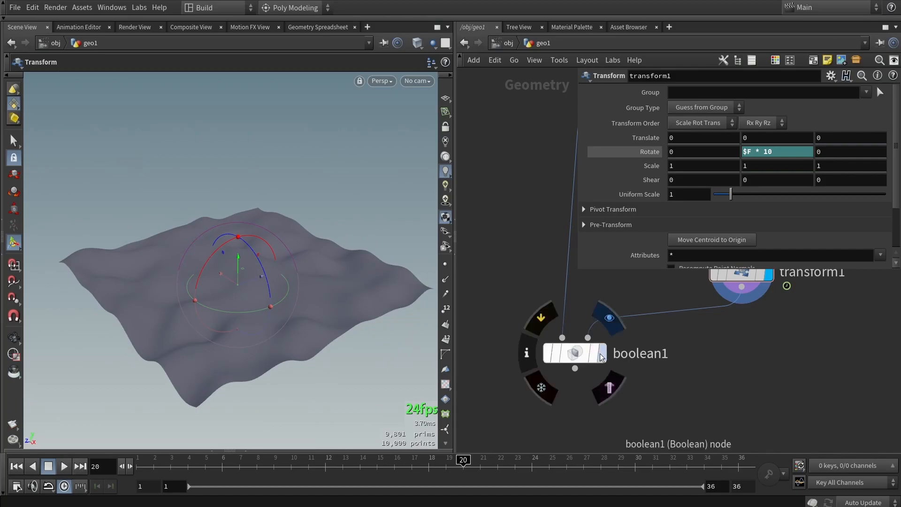
Step: Display the Boolean result up close at surface level and play the animation to check the moving terrain
left_click(601, 353)
key("Escape")
left_click_drag(223, 315, 230, 294)
right_click_drag(229, 293, 291, 328)
mouse_move(292, 321)
left_mouse_down()
mouse_move(253, 317)
mouse_move(282, 318)
mouse_move(276, 336)
mouse_move(305, 321)
mouse_move(297, 318)
left_mouse_up()
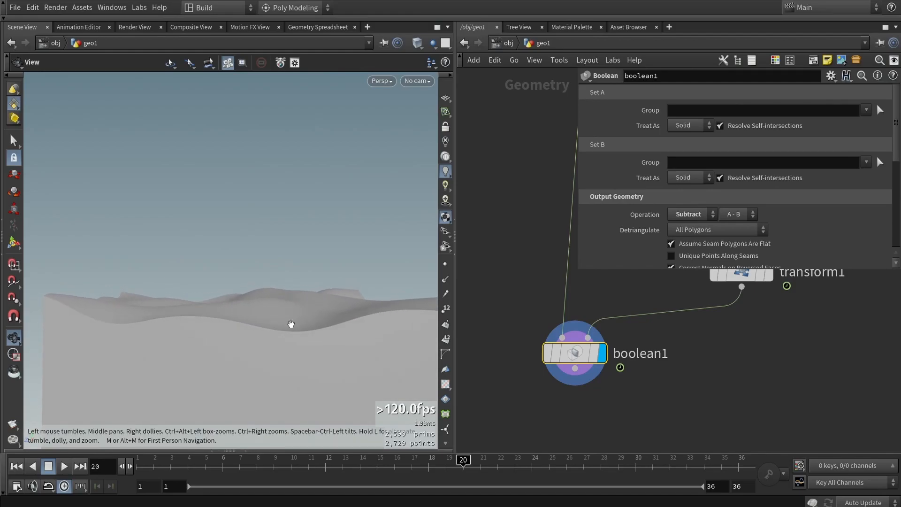
left_click(69, 465)
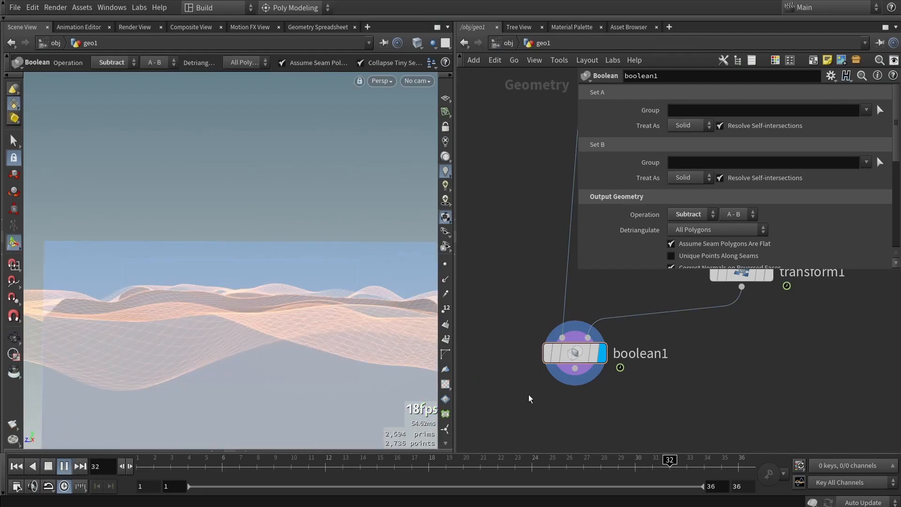
Step: Add a Null node connected below the Boolean, align it under that node and display it
left_click(707, 380)
key("Tab")
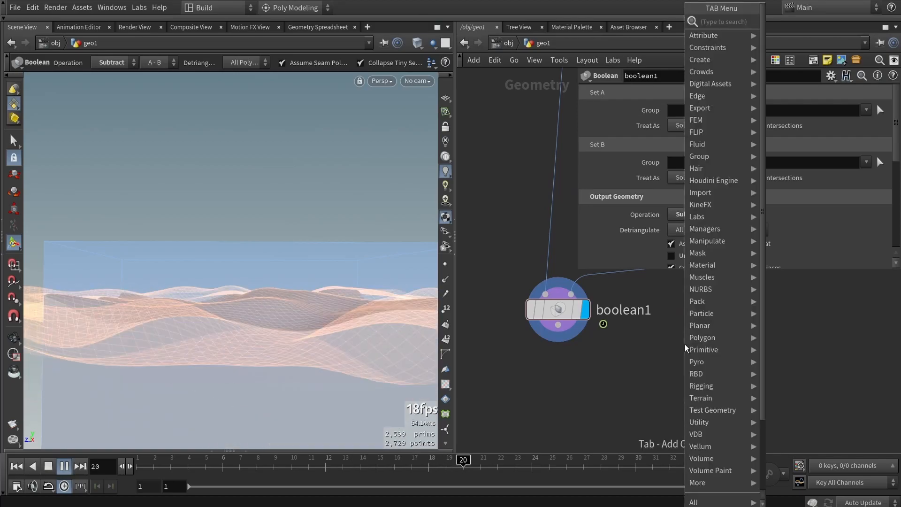
type("null")
key("Return")
left_click(598, 383)
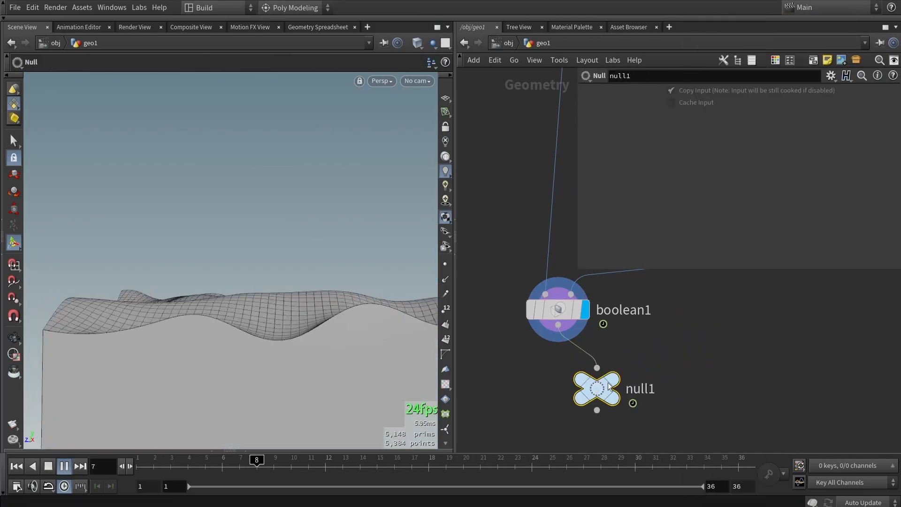
left_click_drag(603, 389, 564, 411)
left_click(651, 373)
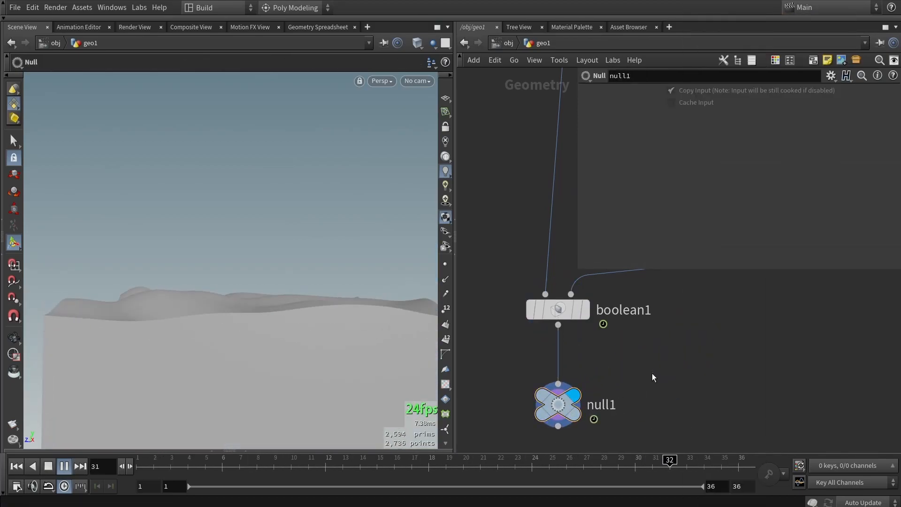
Step: Examine the animated terrain at surface level, stop playback, and view the whole block from further away
left_click_drag(359, 313, 339, 314, "alt")
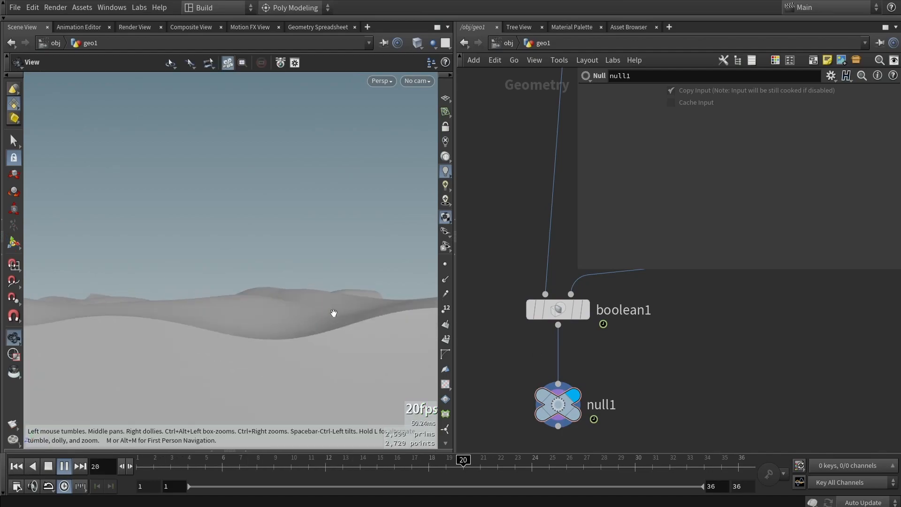
key("Return")
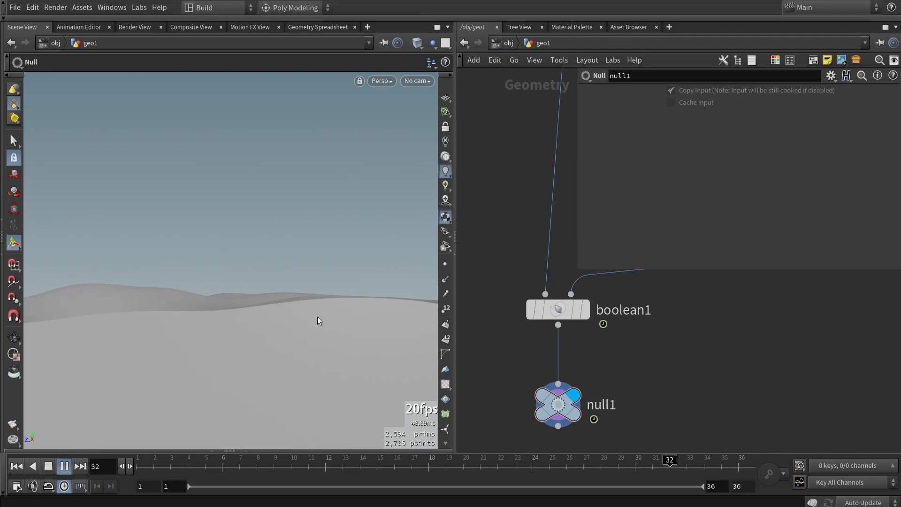
left_click(51, 466)
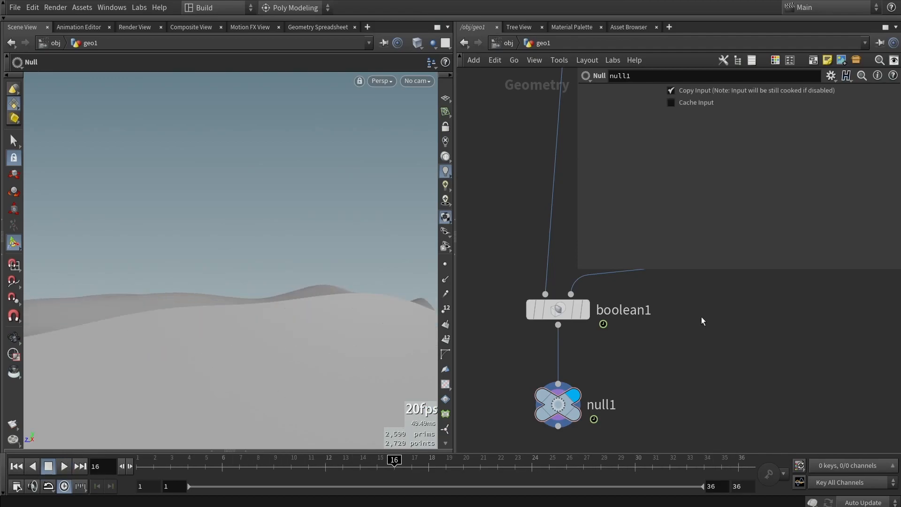
scroll(701, 318, "down", 4)
scroll(633, 364, "up", 1)
key("Escape")
mouse_move(282, 253)
left_mouse_down()
mouse_move(281, 270)
mouse_move(283, 245)
mouse_move(288, 261)
left_mouse_up()
key("Return")
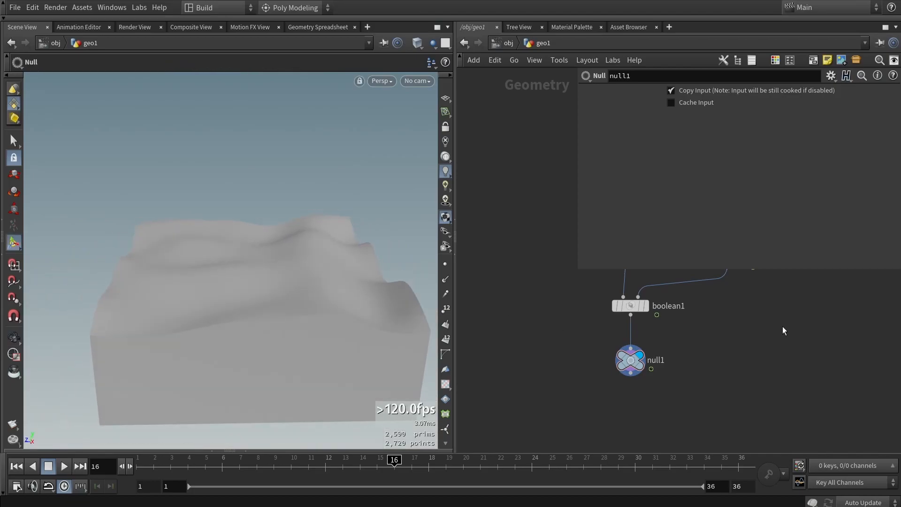
Step: Paste the ten copied FLIP simulation nodes into the network and enlarge the parameter area beside them
key("ctrl+v")
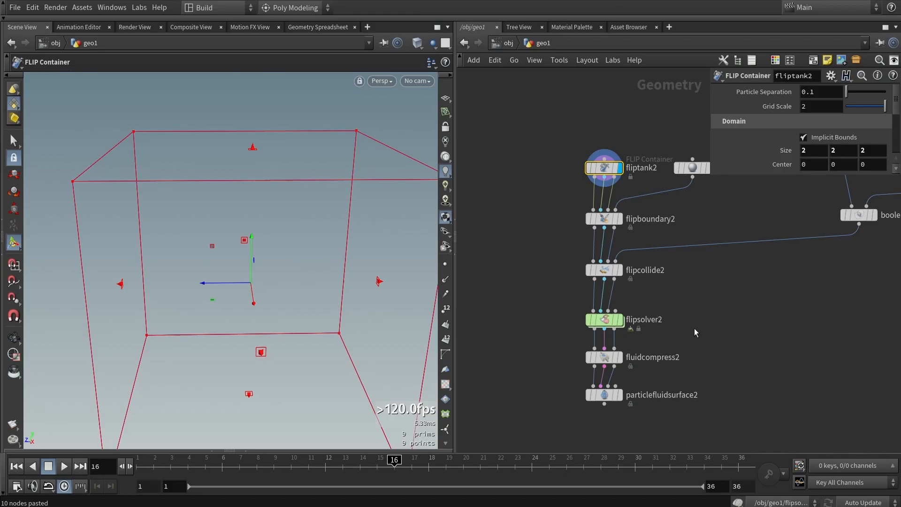
scroll(597, 274, "down", 4)
middle_click_drag(570, 276, 847, 311)
scroll(662, 297, "down", 4)
scroll(776, 300, "up", 5)
middle_click_drag(776, 312, 703, 298)
scroll(676, 242, "up", 4)
scroll(595, 240, "up", 3)
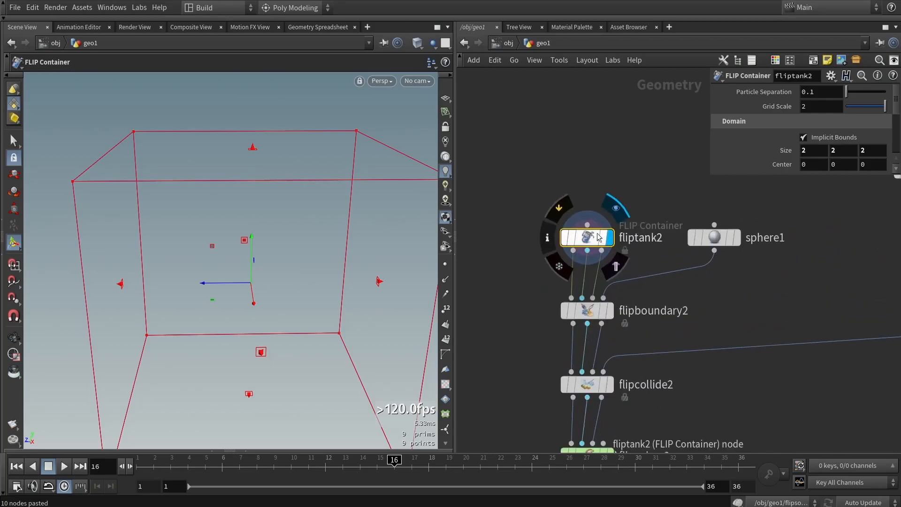
scroll(590, 258, "down", 3)
scroll(706, 176, "up", 2)
left_click_drag(710, 178, 699, 197)
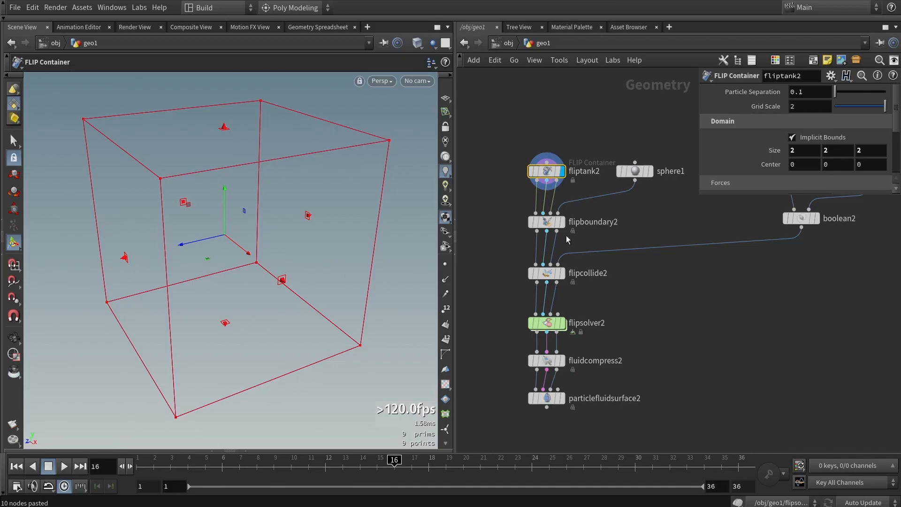
Step: Display the source sphere, FLIP Boundary and FLIP Collide nodes one after another and examine their parameters
left_click(649, 172)
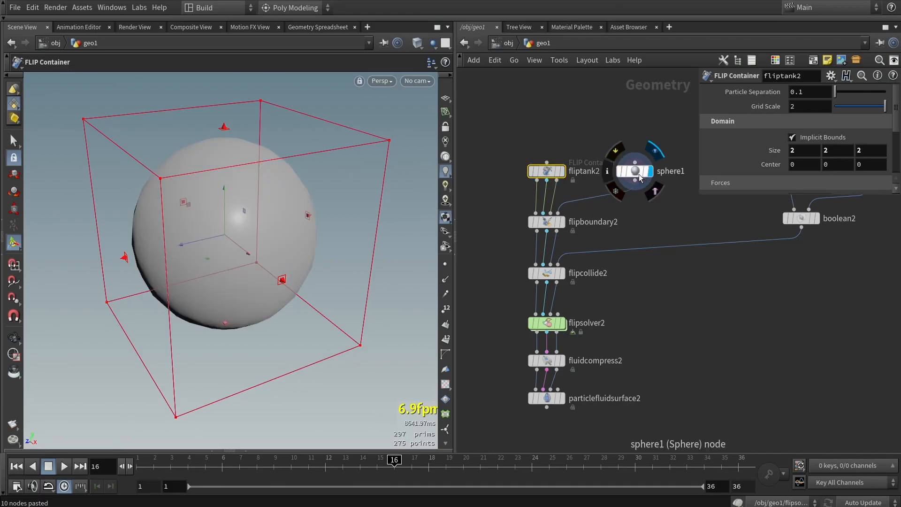
left_click(634, 171)
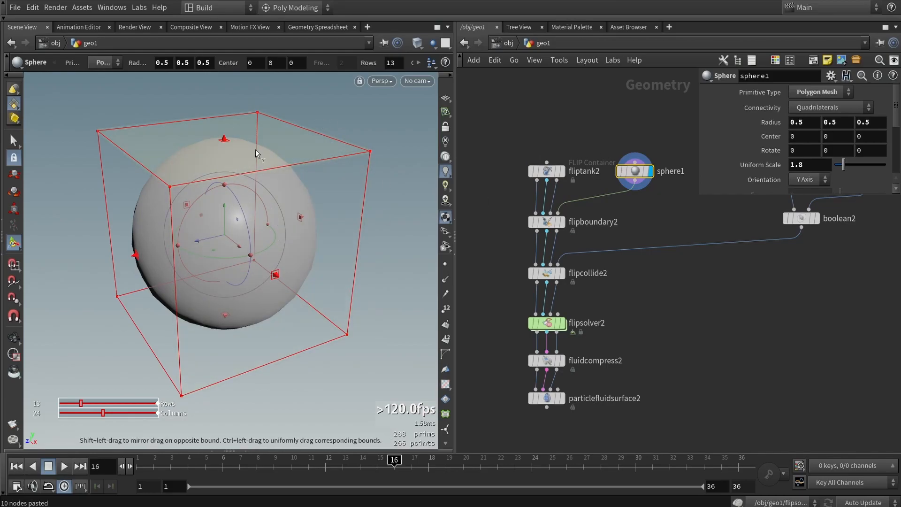
left_click(562, 223)
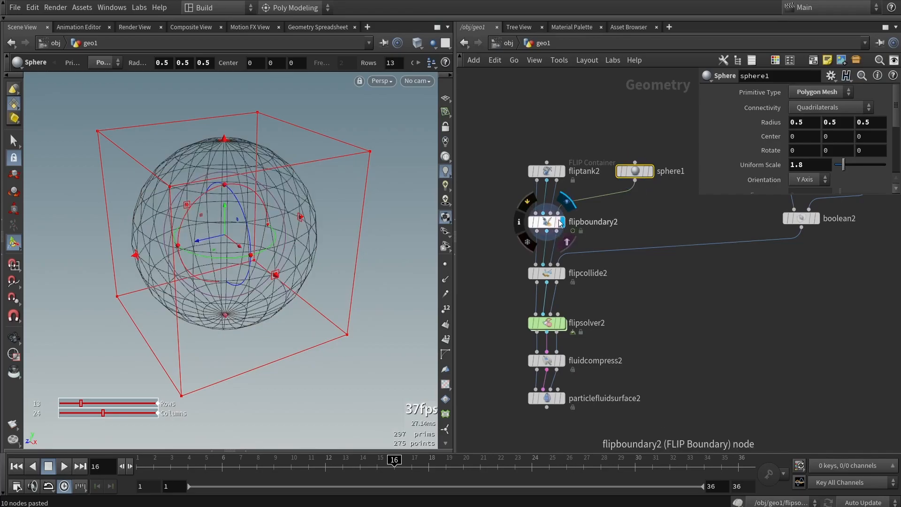
left_click(546, 224)
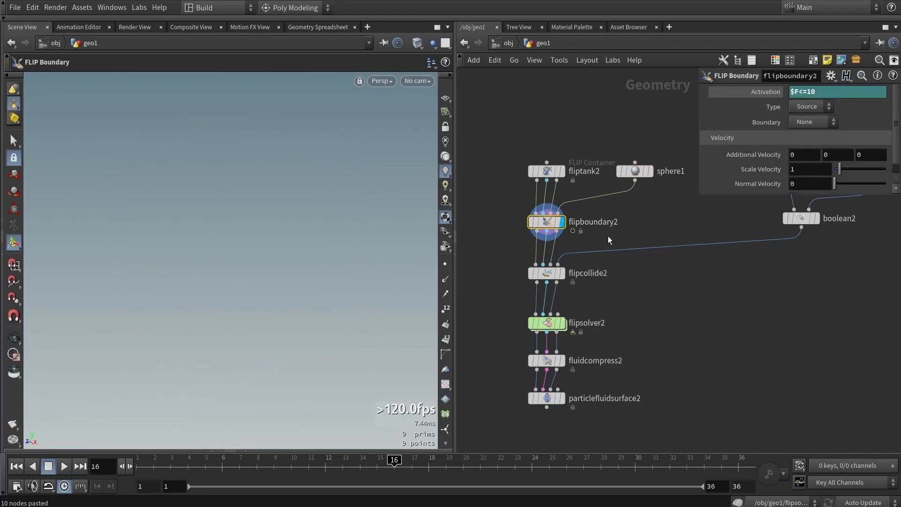
scroll(751, 183, "down", 1)
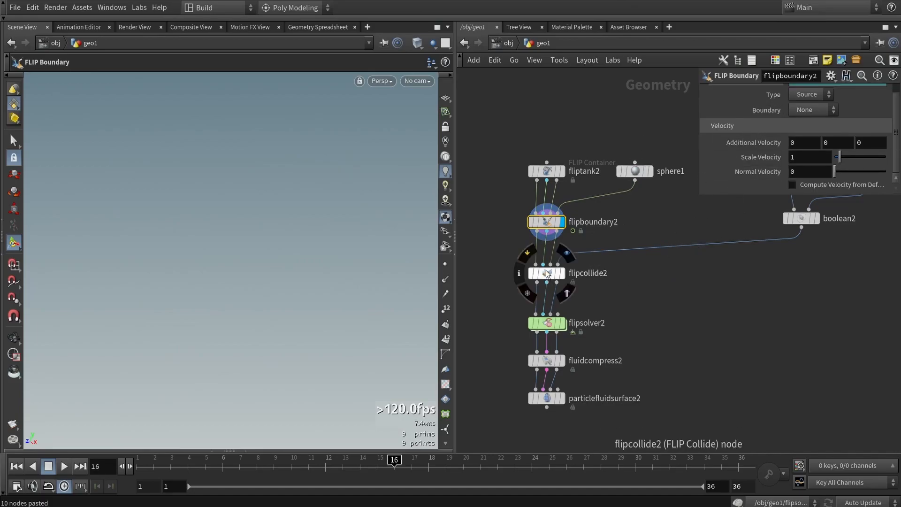
left_click(567, 253)
left_click(548, 277)
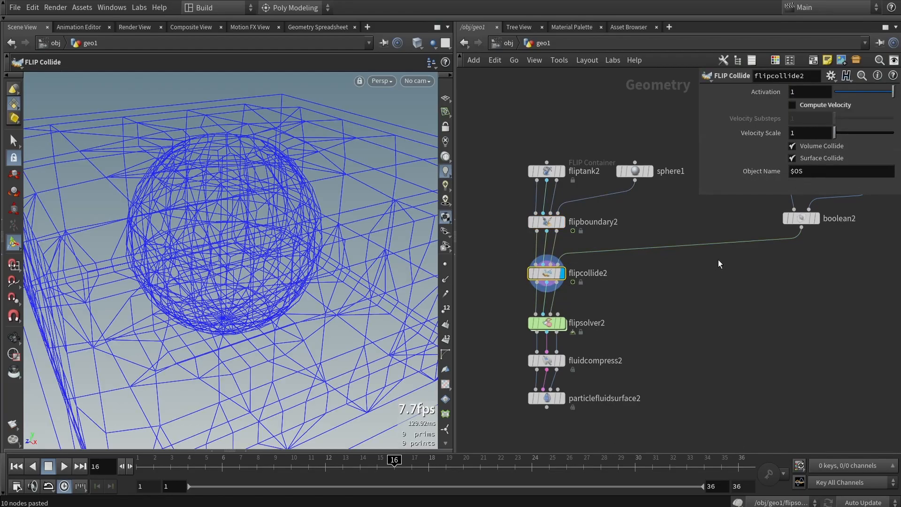
Step: Display the Boolean that feeds the FLIP Collide and inspect its box and sphere in wireframe
scroll(720, 263, "down", 2)
middle_click_drag(720, 263, 587, 314)
scroll(656, 277, "up", 3)
left_click(655, 287)
left_click(646, 294)
key("Escape")
left_click_drag(316, 275, 191, 199)
scroll(256, 264, "up", 5)
key("shift+w")
left_click_drag(270, 222, 256, 214)
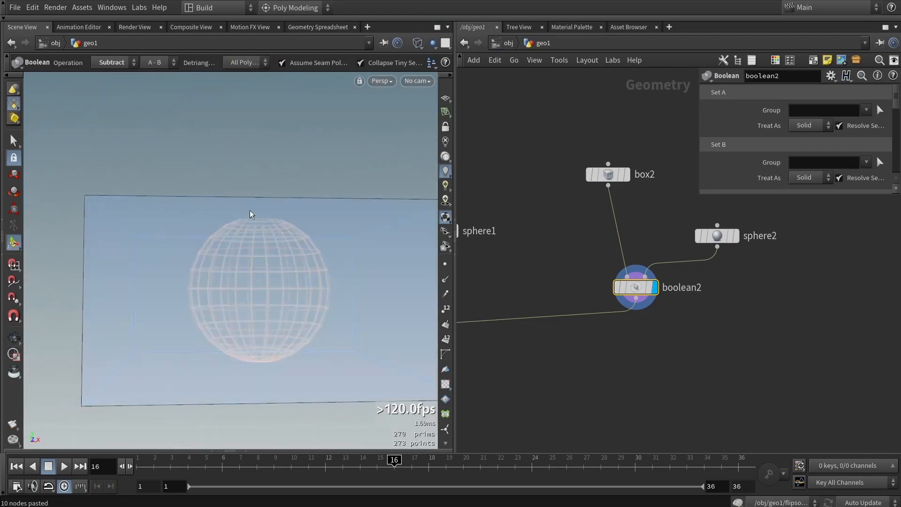
Step: Display the FLIP Solver in the pasted simulation chain and return the timeline to frame 1
key("h")
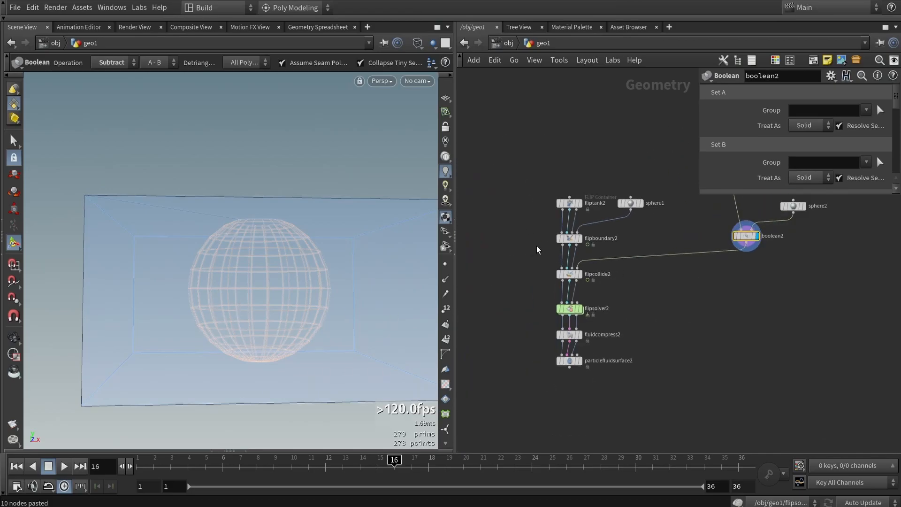
scroll(561, 297, "up", 3)
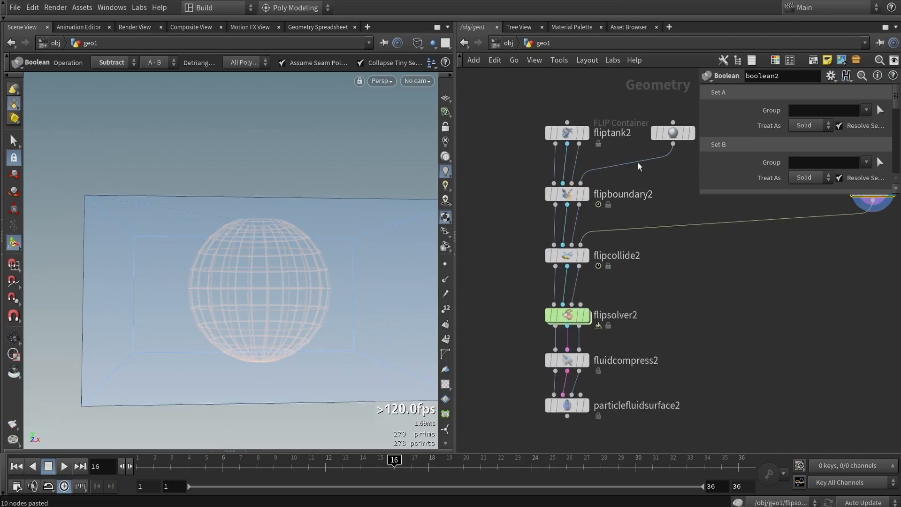
left_click_drag(263, 275, 193, 268)
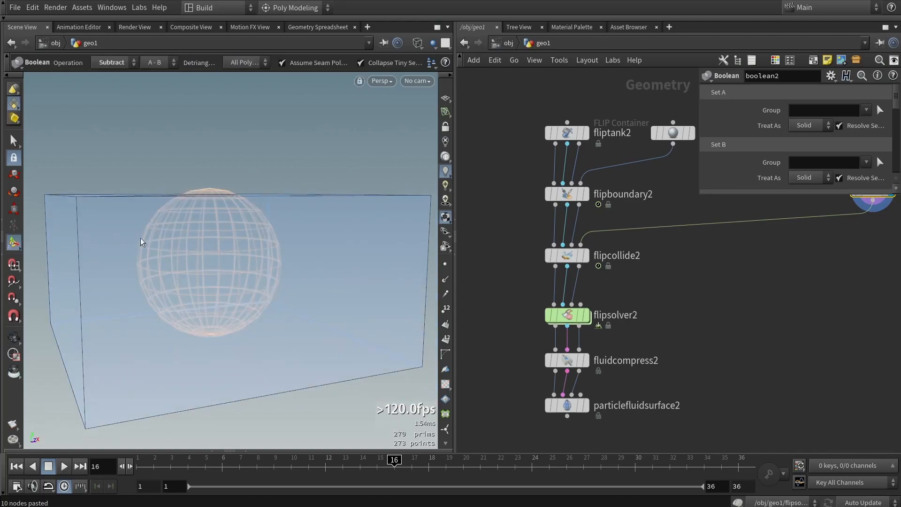
mouse_move(592, 316)
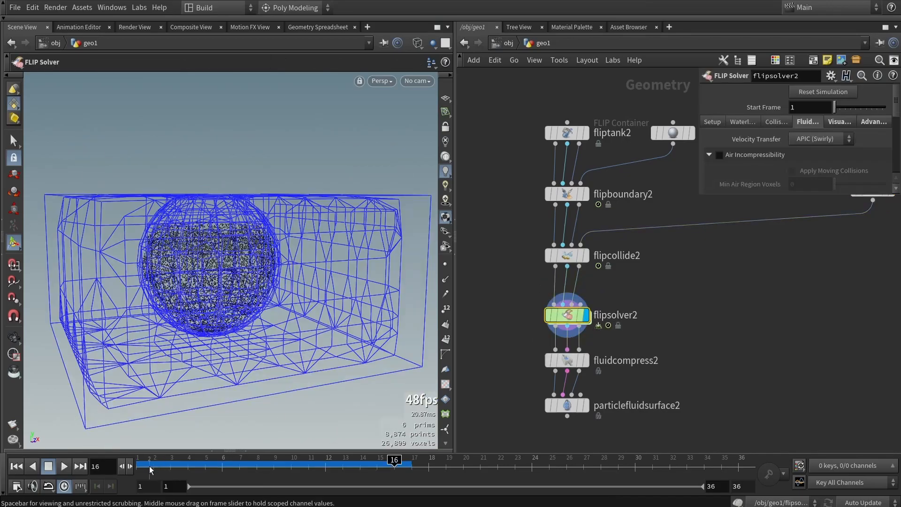
left_click(146, 466)
Step: Display the Particle Fluid Surface node at the end of the chain with shaded viewport display
mouse_move(587, 406)
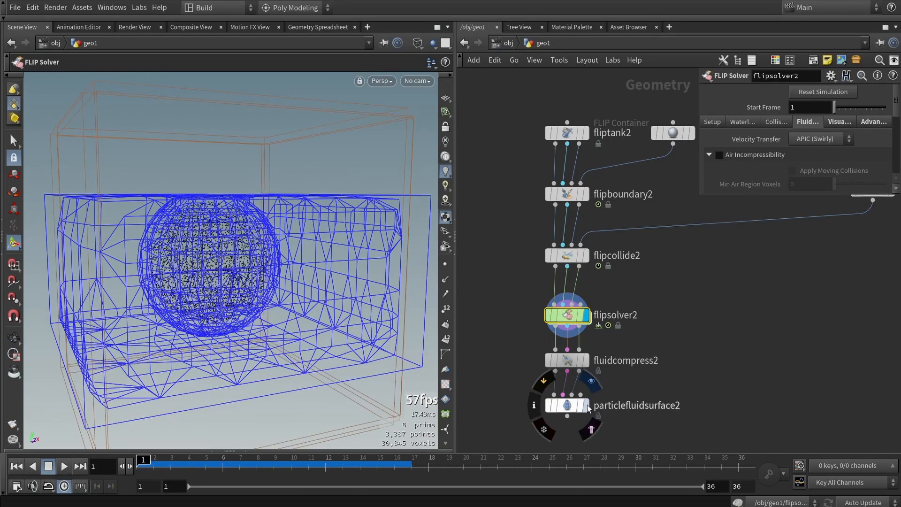
left_click(557, 411)
key("shift+w")
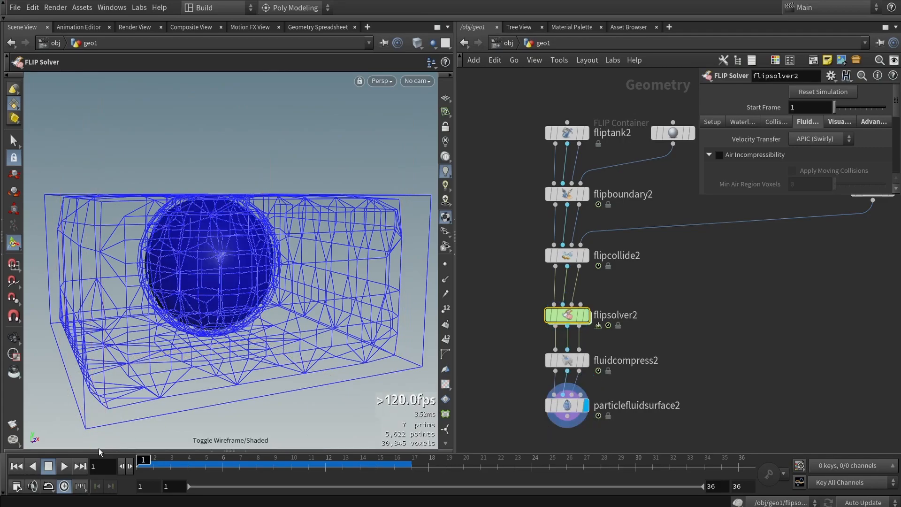
Step: Play the fluid simulation to frame 36 and inspect the shaded Particle Fluid Surface mesh from several angles
left_click(66, 467)
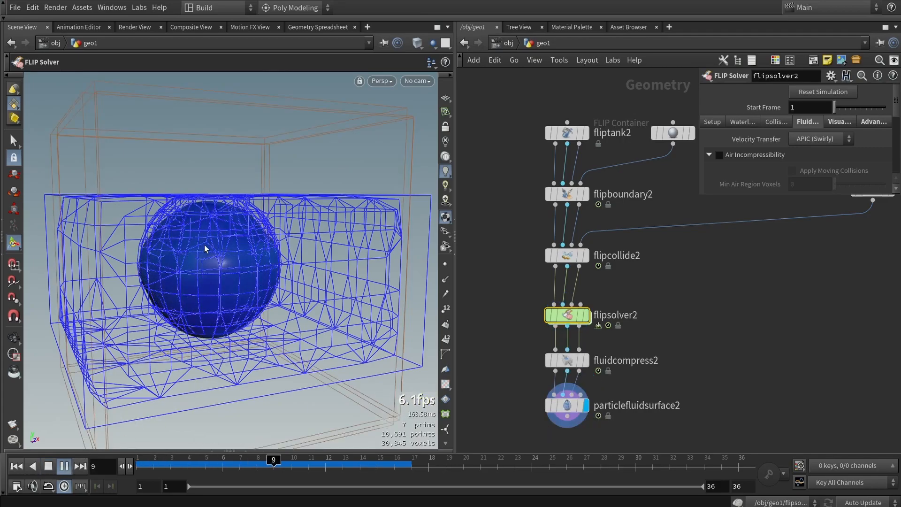
left_click_drag(233, 255, 183, 240, "alt")
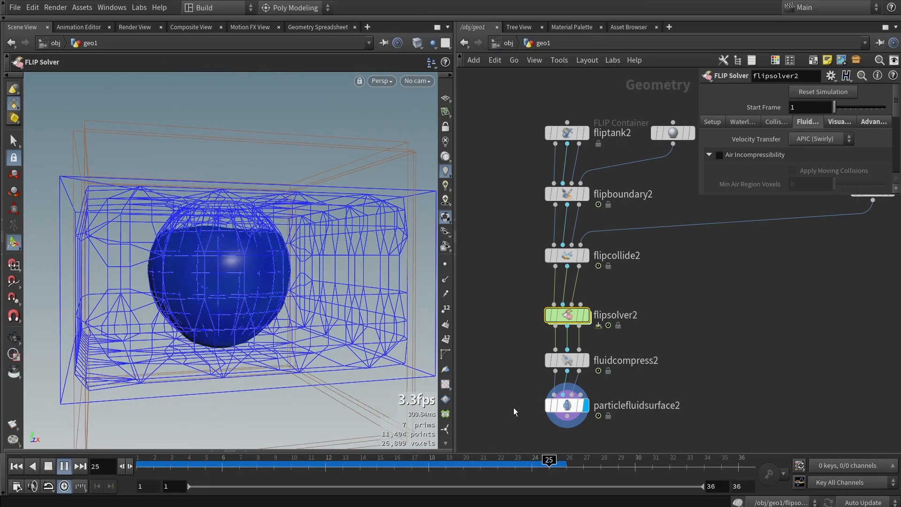
left_click(573, 403)
scroll(184, 212, "up", 6)
mouse_move(183, 211)
left_mouse_down("alt")
mouse_move(216, 228)
mouse_move(149, 225)
mouse_move(275, 236)
mouse_move(271, 288)
mouse_move(297, 233)
mouse_move(364, 268)
mouse_move(227, 228)
left_mouse_up("alt")
key("shift+w")
key("shift+w")
scroll(227, 228, "down", 3)
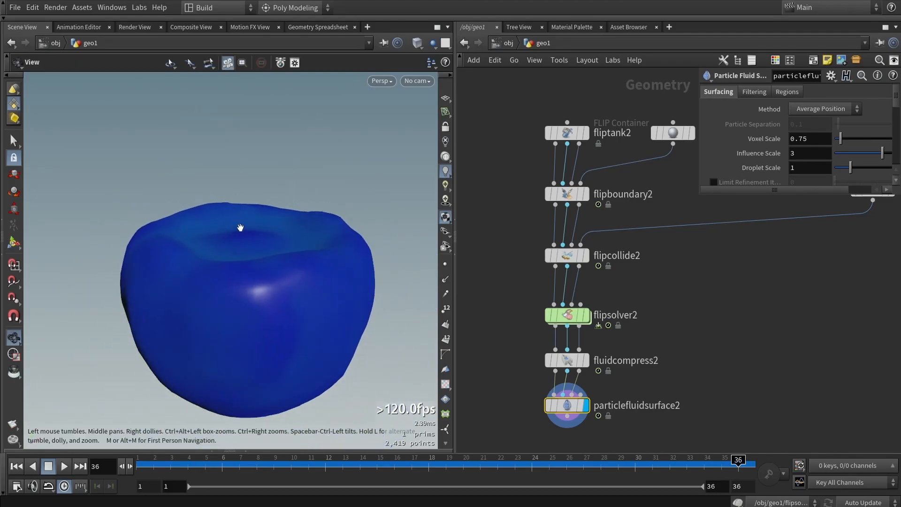
key("Return")
Step: Examine the parameters of the FLIP Container, Fluid Compress and Particle Fluid Surface nodes
left_click(567, 132)
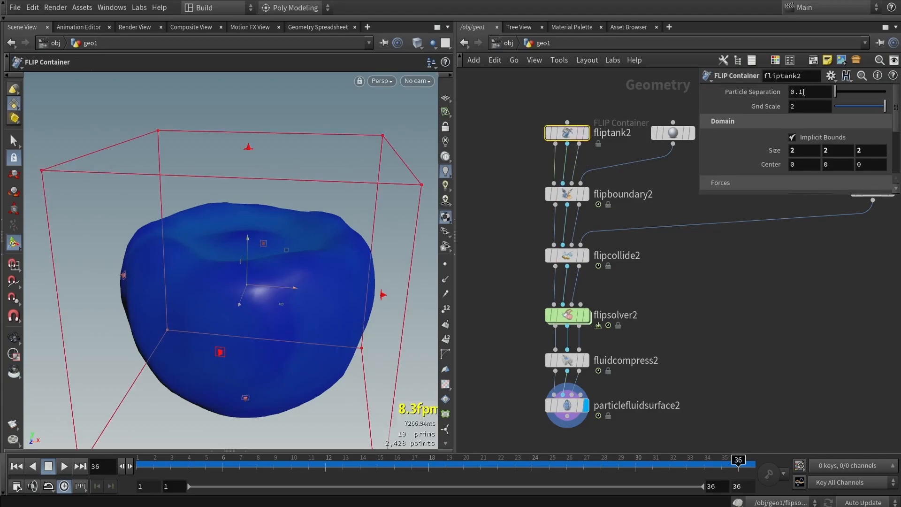
scroll(666, 282, "up", 4)
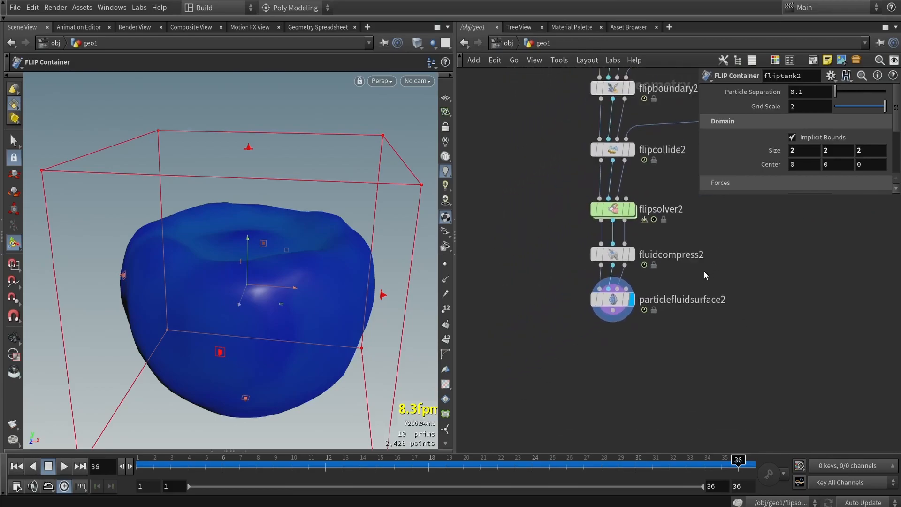
left_click(588, 240)
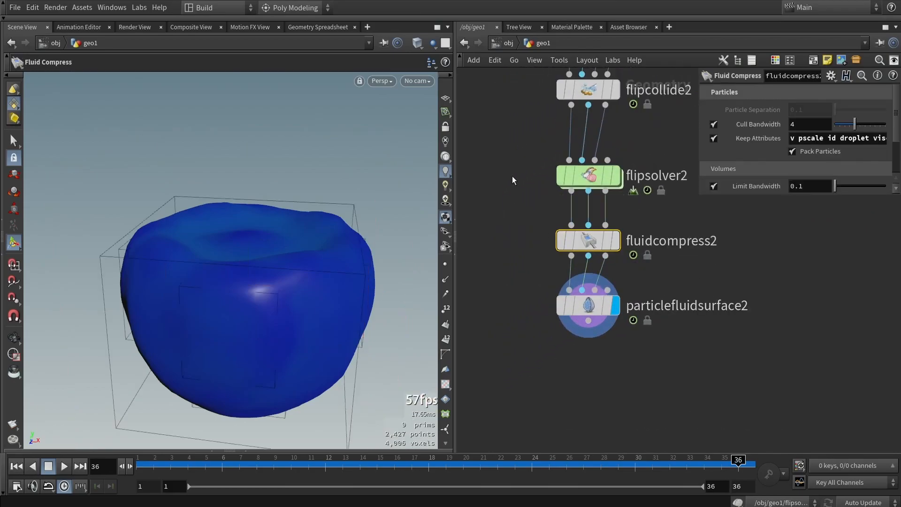
left_click(589, 308)
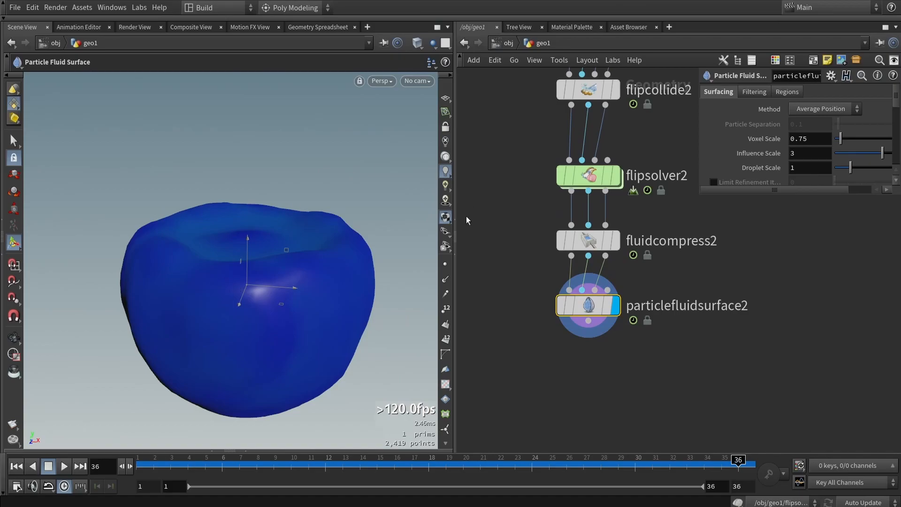
scroll(561, 230, "down", 5)
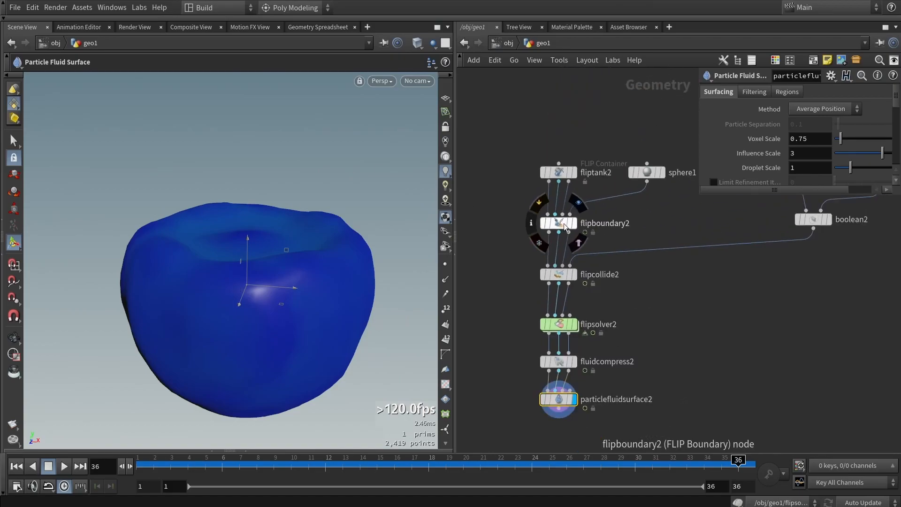
Step: Examine the FLIP Boundary's source and velocity settings and inspect the fluid surface's shape at frame 36
left_click(563, 225)
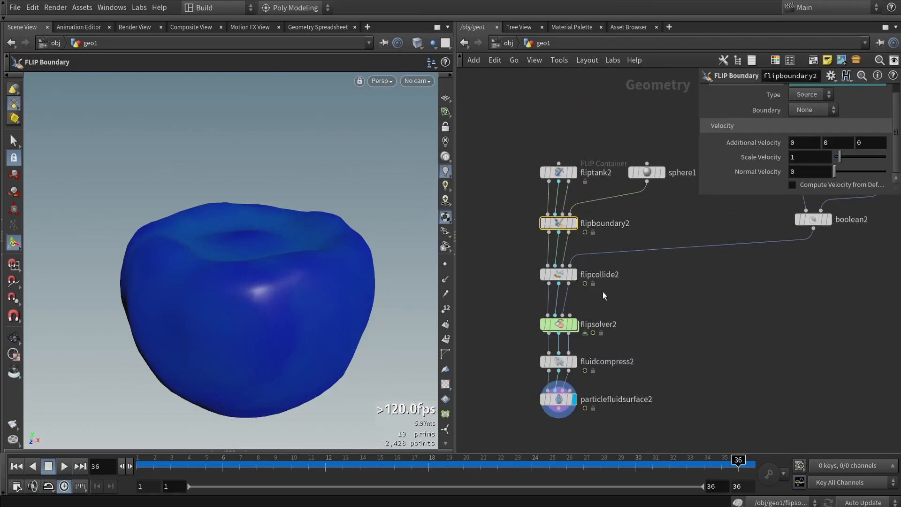
middle_click_drag(577, 341, 580, 250)
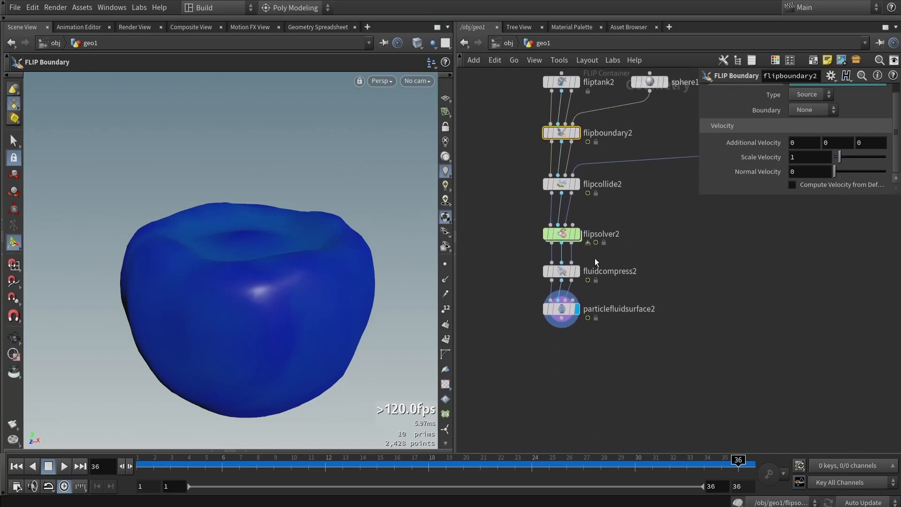
left_click(564, 308)
mouse_move(257, 246)
left_mouse_down("alt")
mouse_move(375, 226)
mouse_move(245, 211)
mouse_move(352, 220)
mouse_move(251, 267)
mouse_move(263, 252)
left_mouse_up("alt")
key("Return")
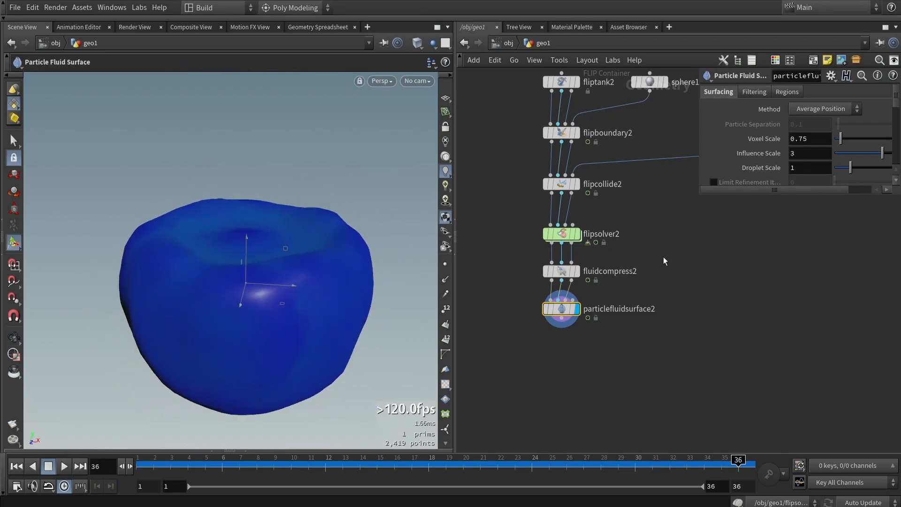
left_click_drag(296, 262, 301, 239, "alt")
scroll(508, 212, "down", 10)
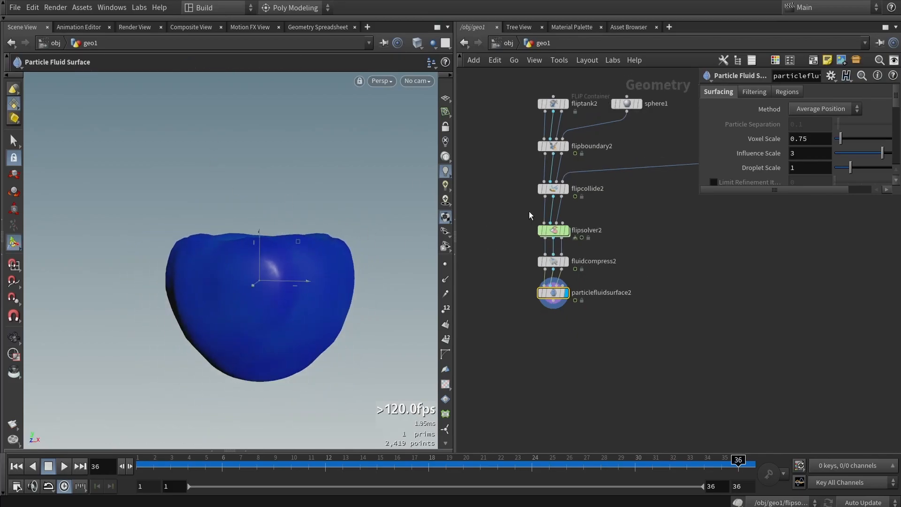
scroll(568, 312, "up", 5)
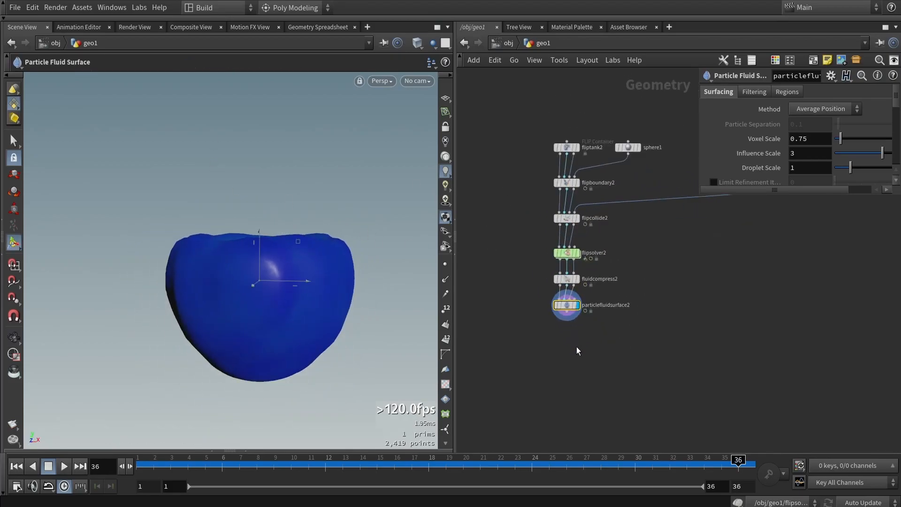
Step: Try a Labs Make Loop node wired to the output of the Particle Fluid Surface node
key("Tab")
type("mak")
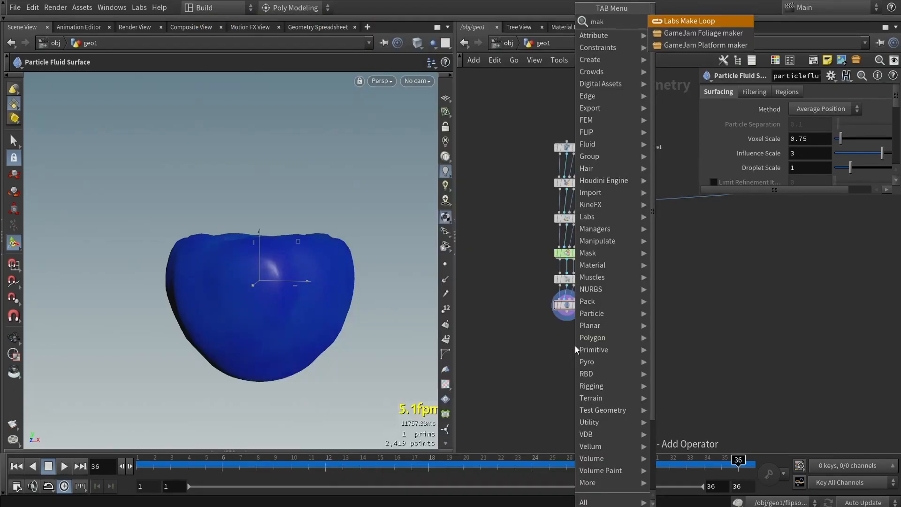
left_click(693, 23)
left_click(570, 334)
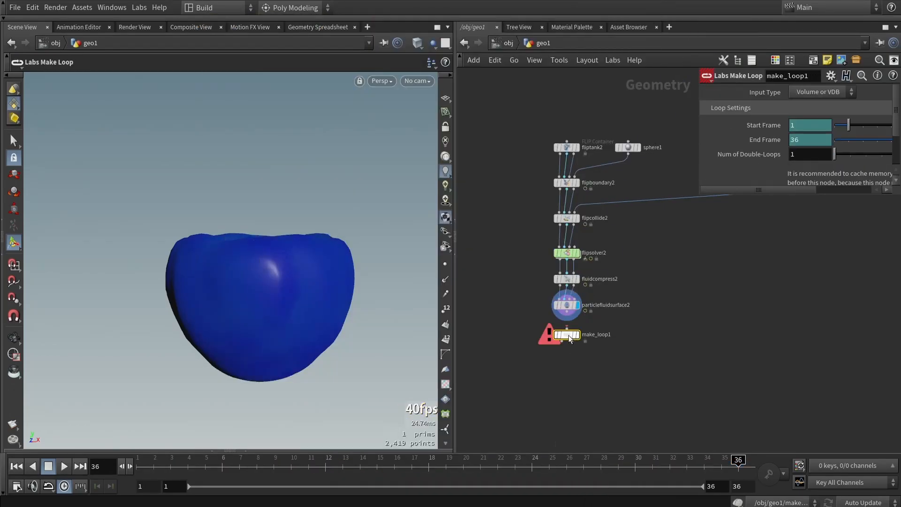
scroll(570, 335, "up", 5)
left_click_drag(570, 334, 570, 364)
left_click_drag(563, 264, 563, 345)
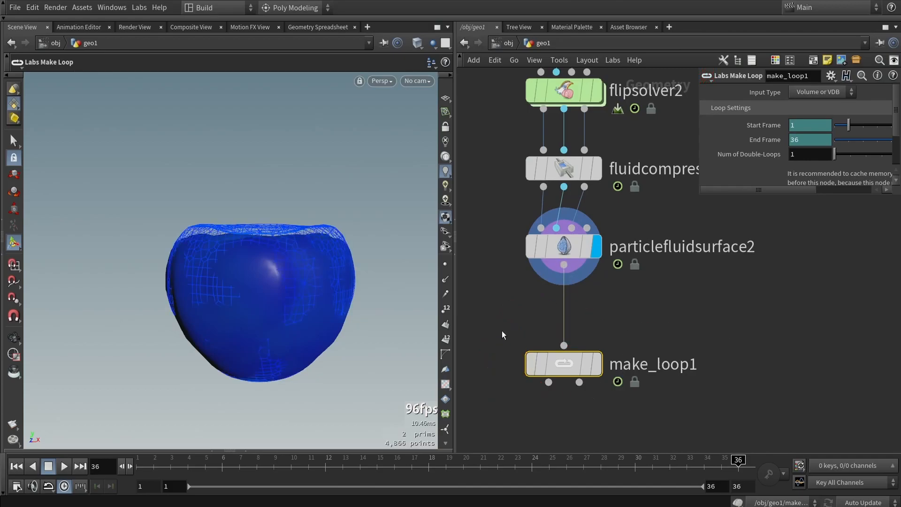
scroll(581, 337, "down", 3)
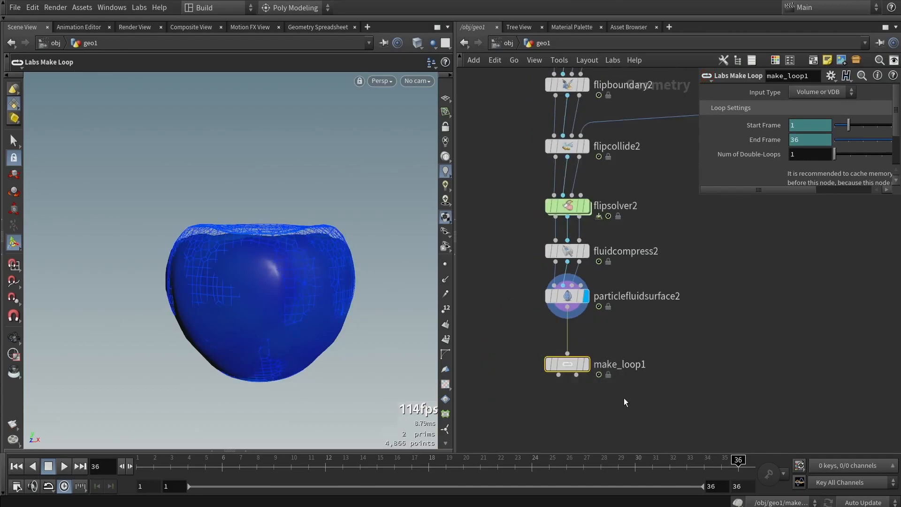
key("Delete")
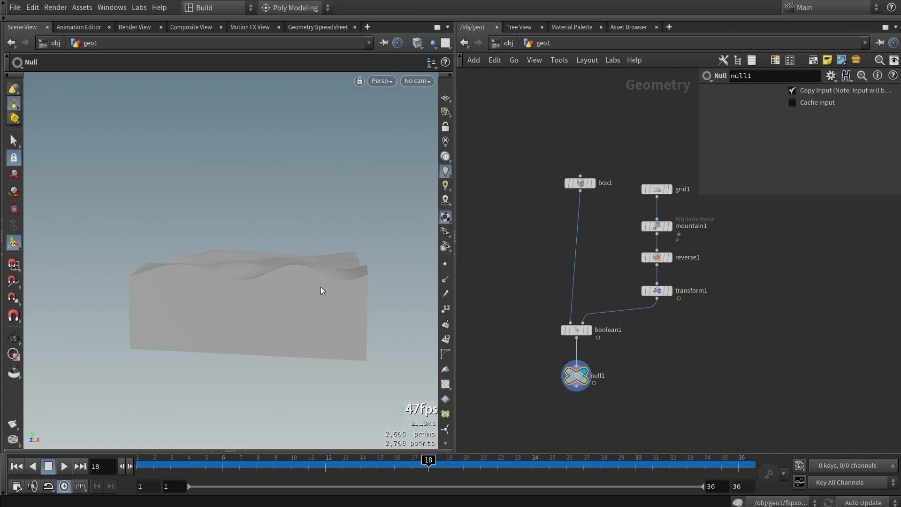
Step: Create a new camera from a close view of the box's wavy top and place its node below geo1
scroll(277, 276, "up", 5)
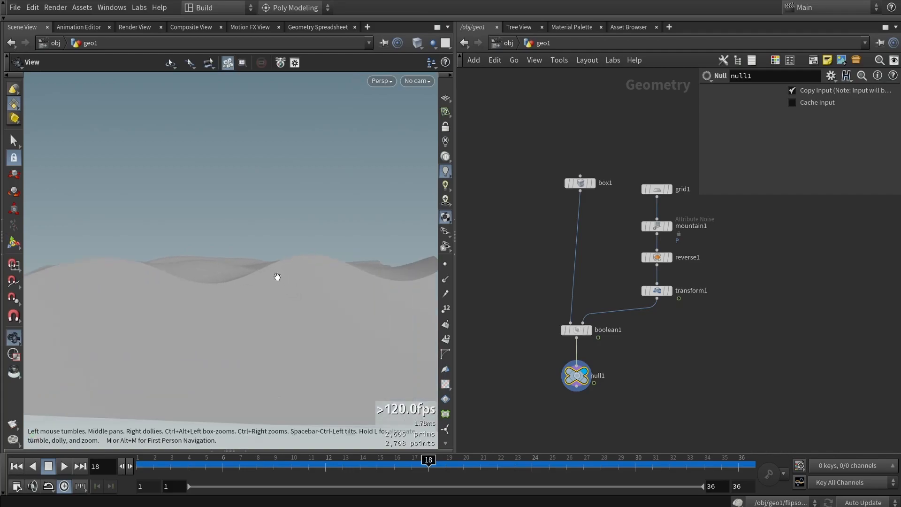
mouse_move(285, 273)
left_mouse_down()
mouse_move(312, 266)
mouse_move(297, 277)
mouse_move(282, 275)
mouse_move(303, 256)
mouse_move(279, 267)
left_mouse_up()
left_click(415, 81)
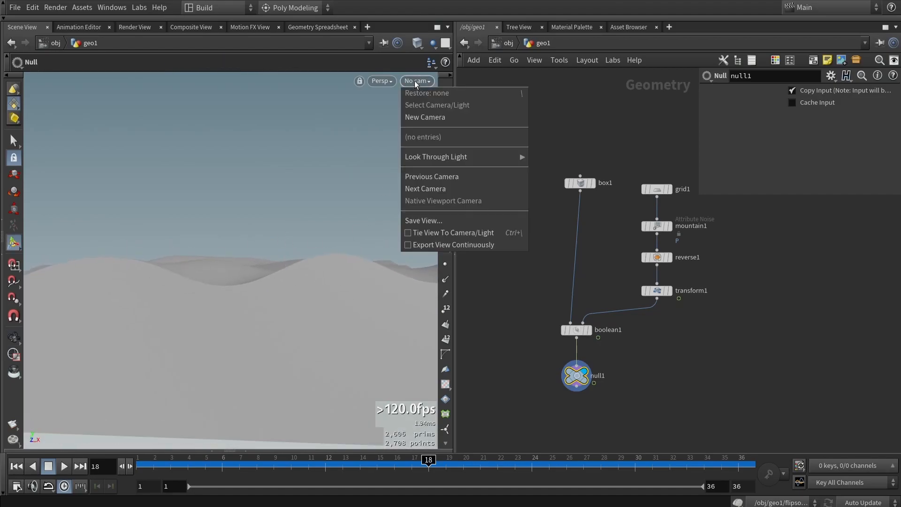
left_click(420, 119)
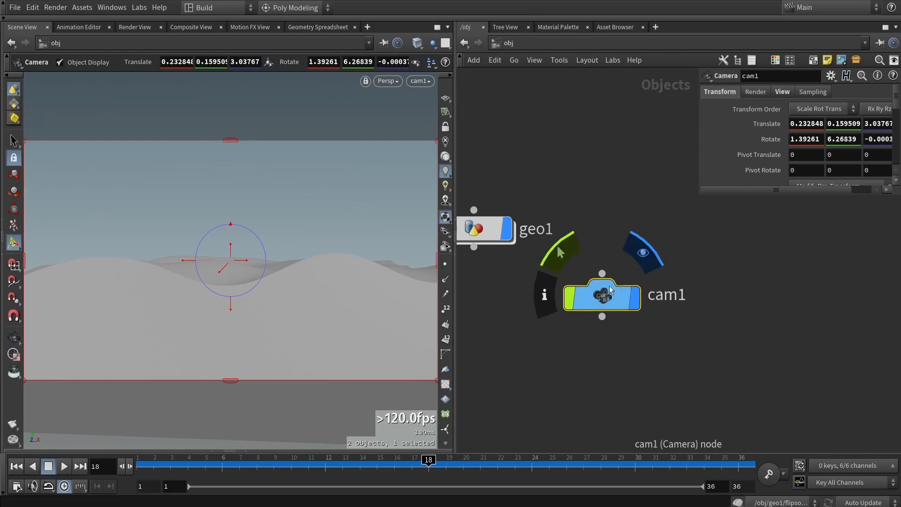
left_click_drag(603, 298, 558, 327)
middle_click_drag(550, 271, 617, 264)
scroll(619, 256, "down", 3)
left_click_drag(630, 301, 599, 316)
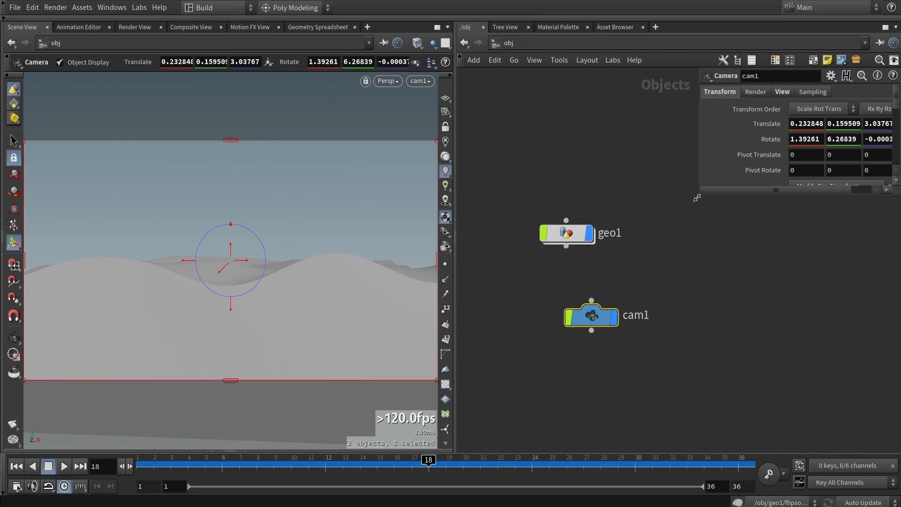
Step: Set the camera's resolution to 256 by 256 and its projection to Orthographic
left_click_drag(700, 193, 647, 322)
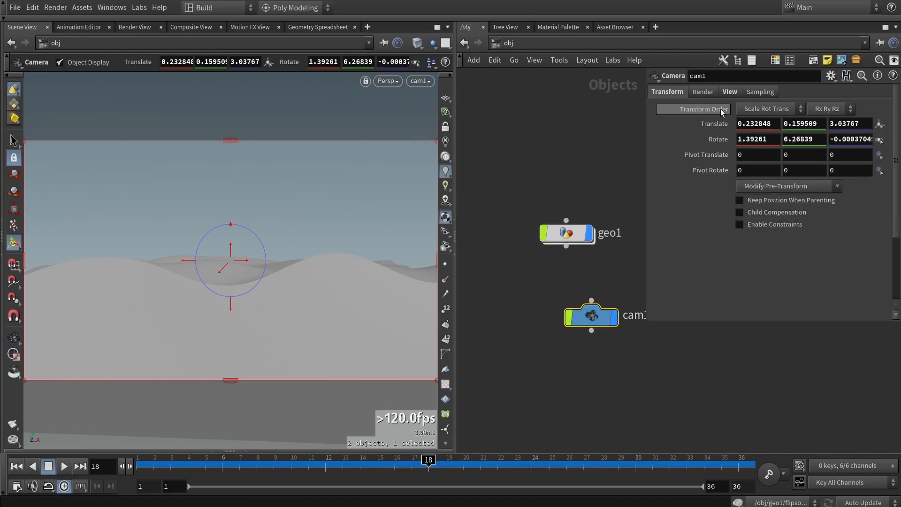
left_click(730, 91)
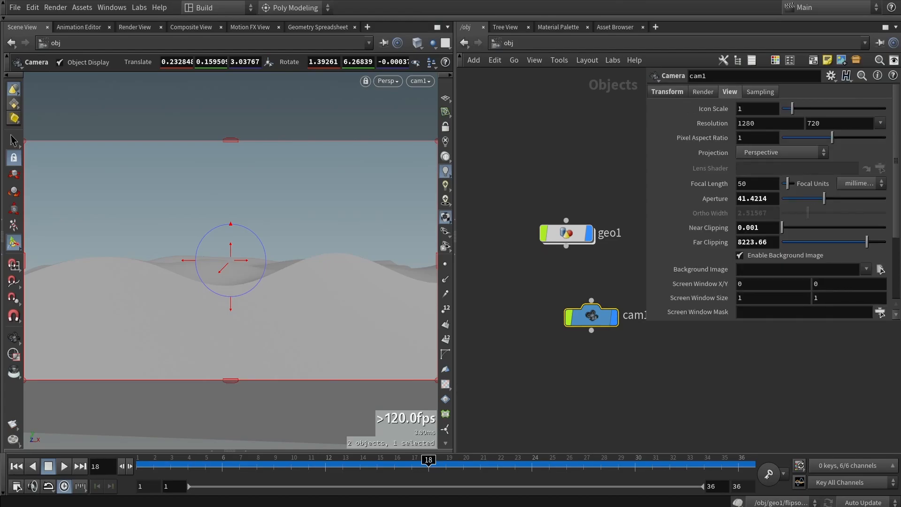
left_click(881, 123)
left_click(821, 379)
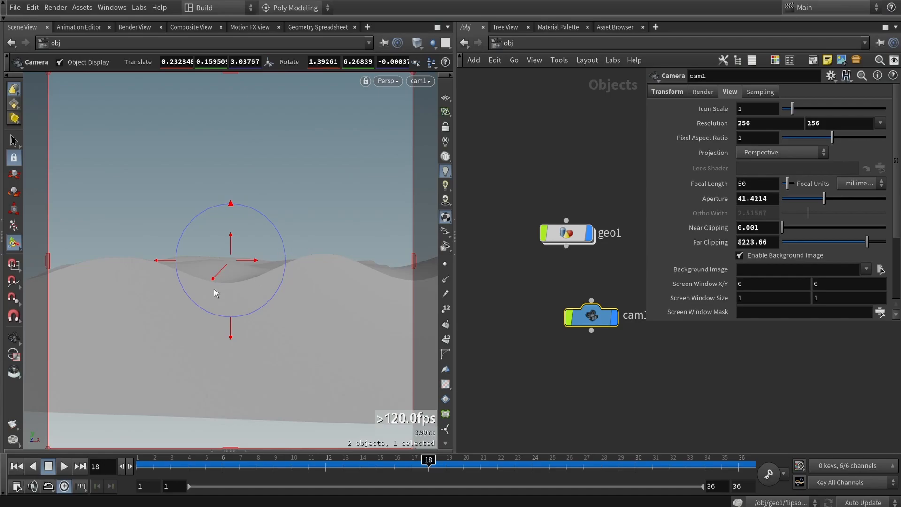
left_click(761, 153)
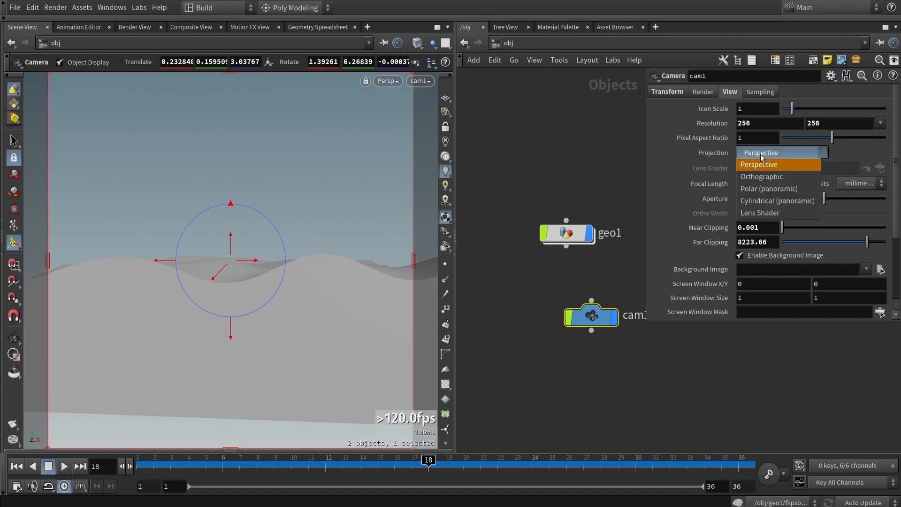
left_click(762, 182)
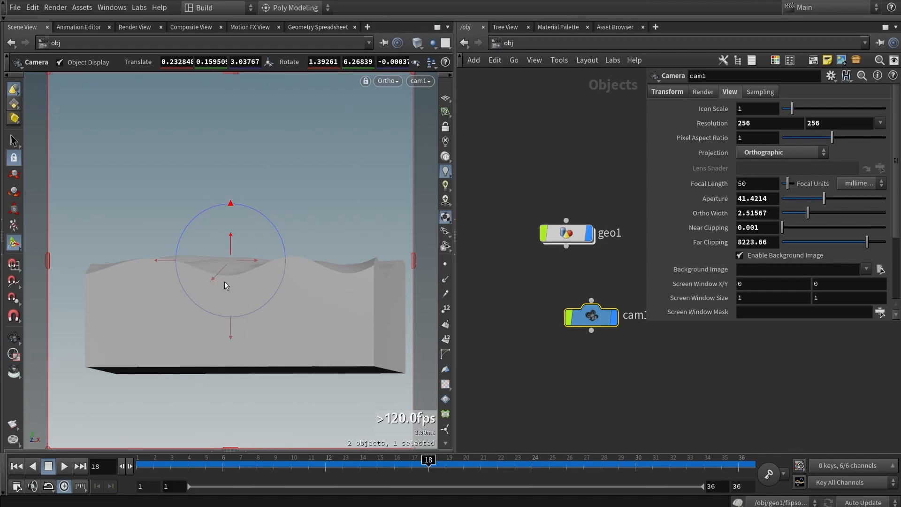
Step: Frame the camera tightly on the wavy surface with an ortho width of 1.32
left_click_drag(212, 278, 229, 247)
left_click_drag(807, 213, 796, 213)
mouse_move(230, 245)
left_mouse_down()
mouse_move(232, 236)
mouse_move(233, 328)
mouse_move(235, 229)
left_mouse_up()
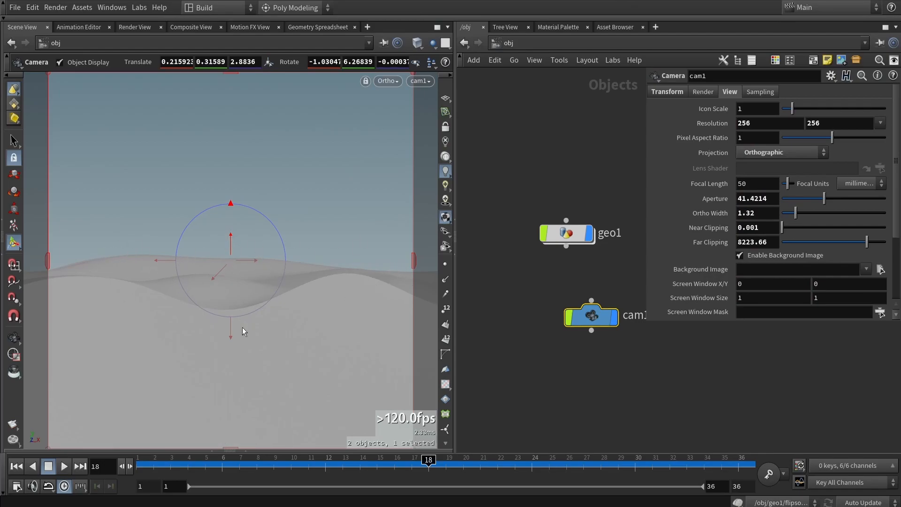
Step: Play the wave animation through the camera to check the framing, and stop it
left_click(65, 466)
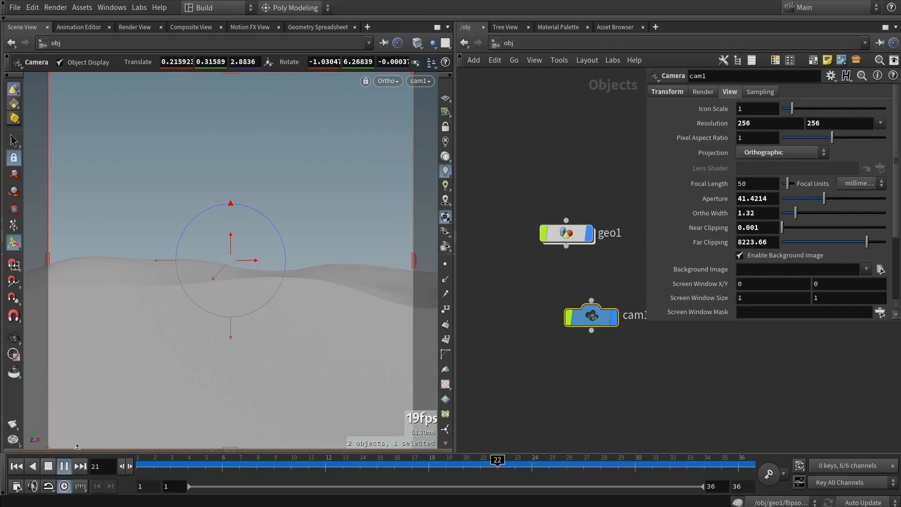
left_click(575, 372)
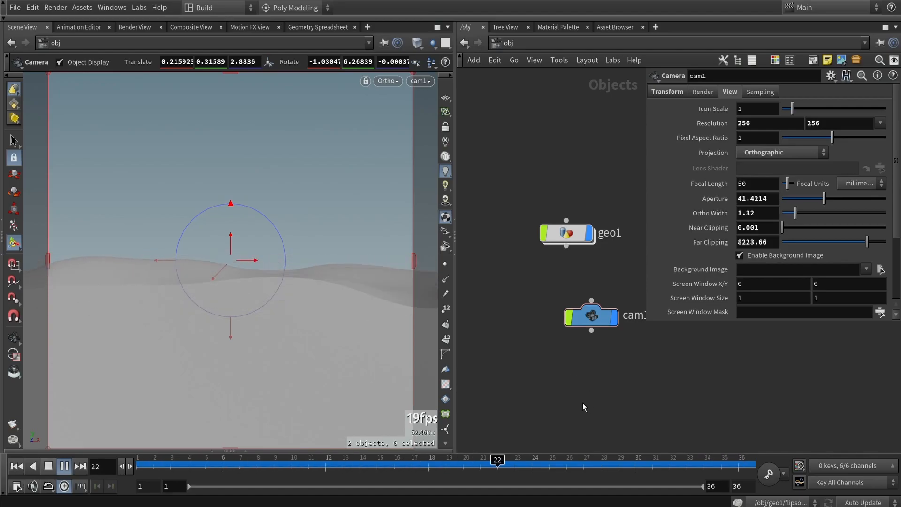
left_click(47, 466)
Step: Stack geo1 and cam1 closer together, add a ROP Network below them and enter it
left_click_drag(567, 234, 578, 260)
left_click_drag(591, 316, 576, 299)
left_click_drag(645, 322, 637, 210)
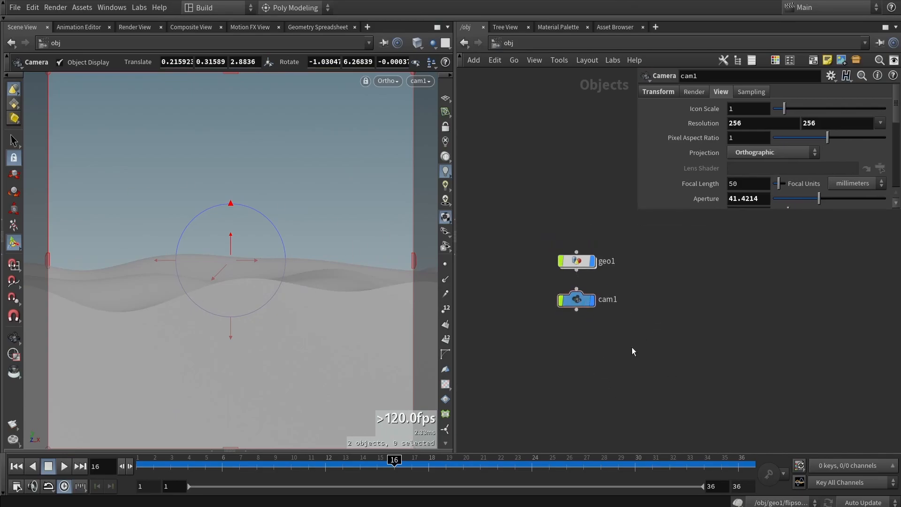
key("Tab")
type("rop")
key("Return")
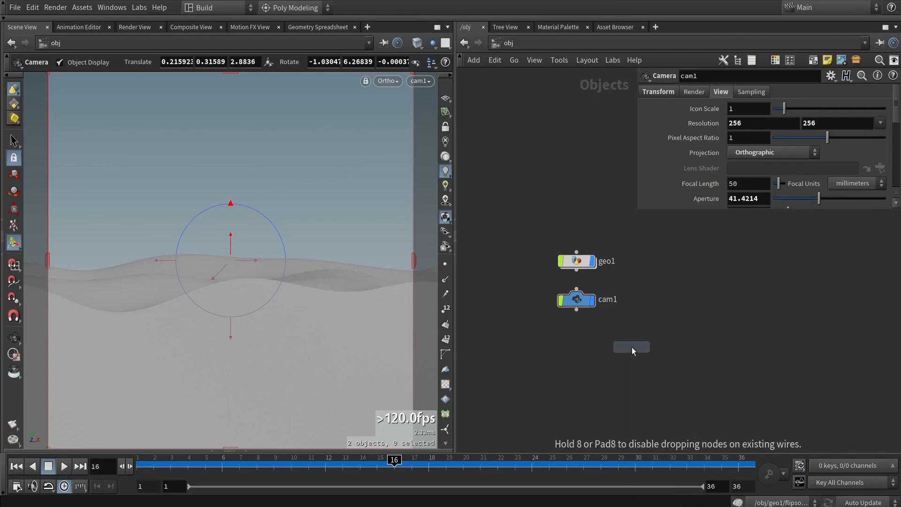
left_click(579, 336)
double_click(578, 336)
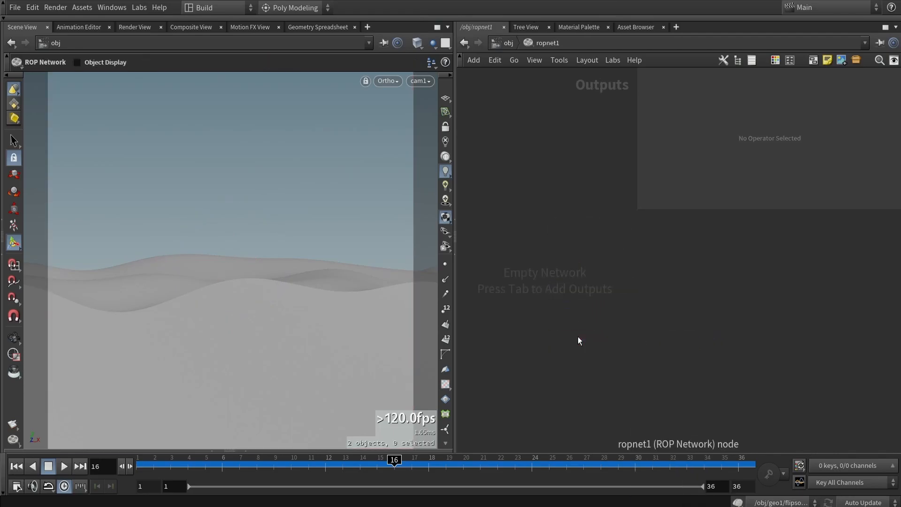
Step: Add a Labs Flipbook Textures node to the ROP network and enlarge its parameter area
key("Tab")
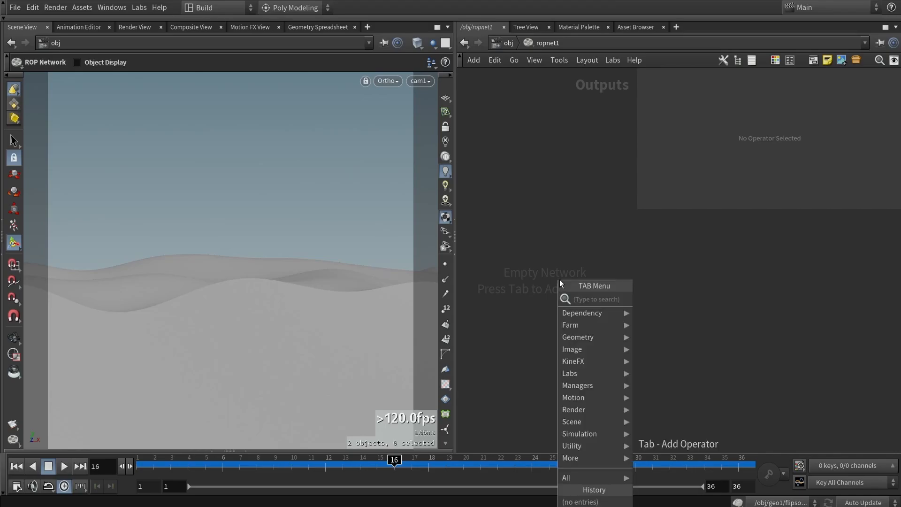
type("flip")
key("Return")
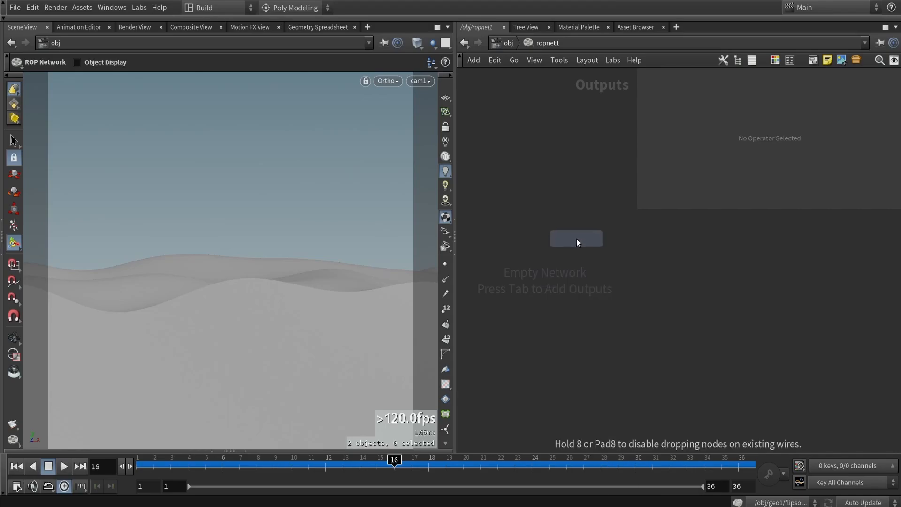
left_click(577, 240)
left_click_drag(638, 209, 501, 250)
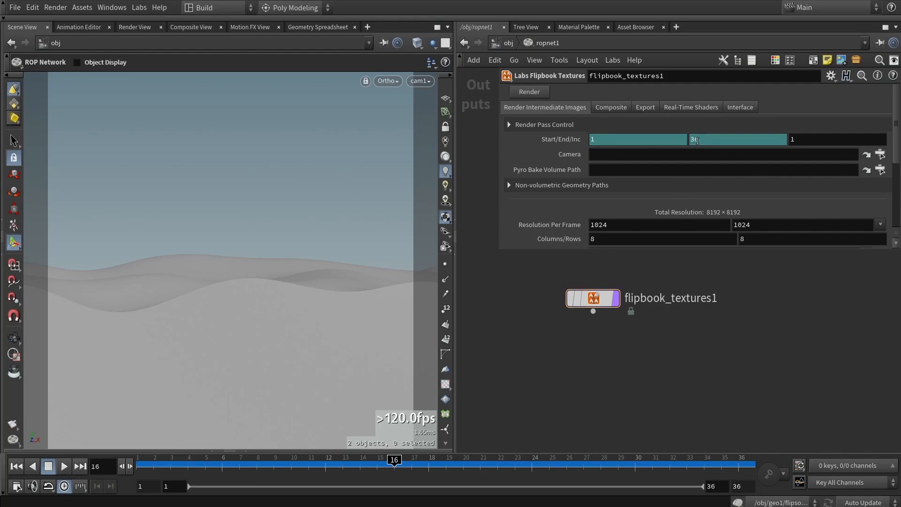
Step: Assign cam1 as the camera of the flipbook textures node
left_click(866, 156)
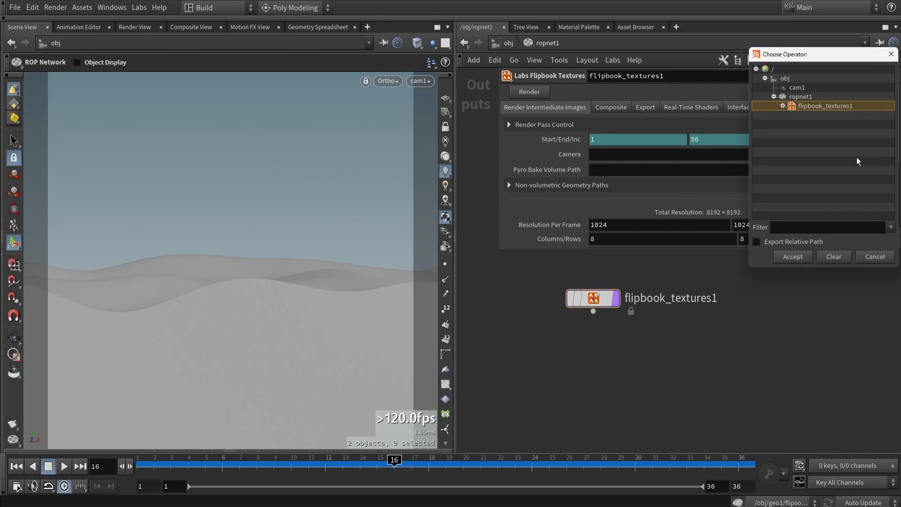
left_click(788, 87)
left_click(791, 257)
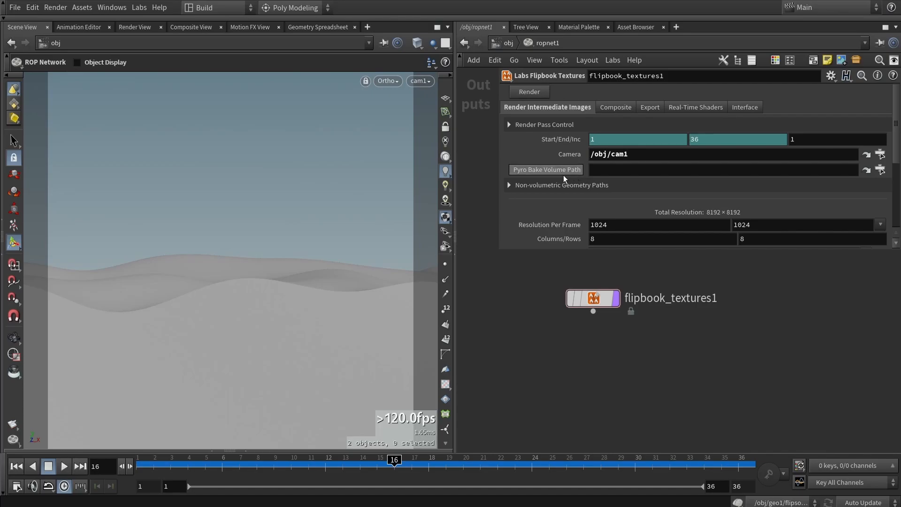
Step: Set the Final Color Path under the non-volumetric geometry paths to null1 inside geo1
left_click(599, 187)
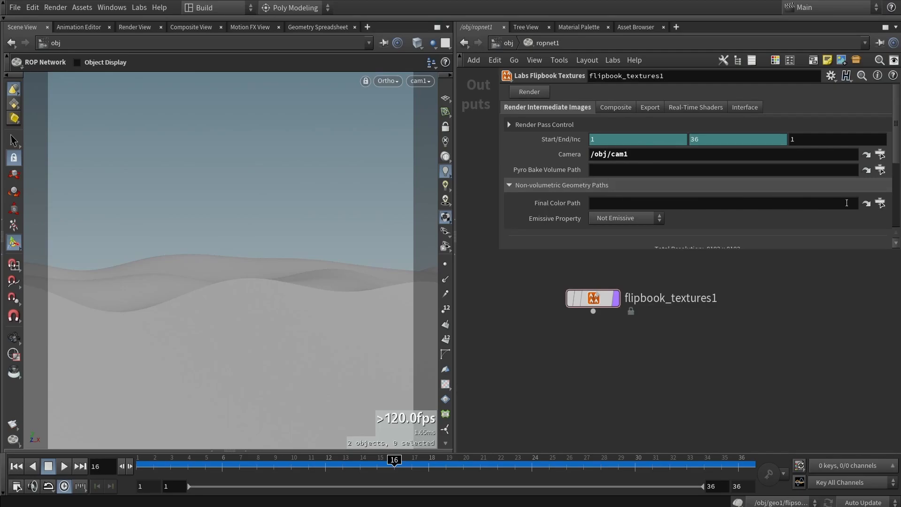
left_click(877, 204)
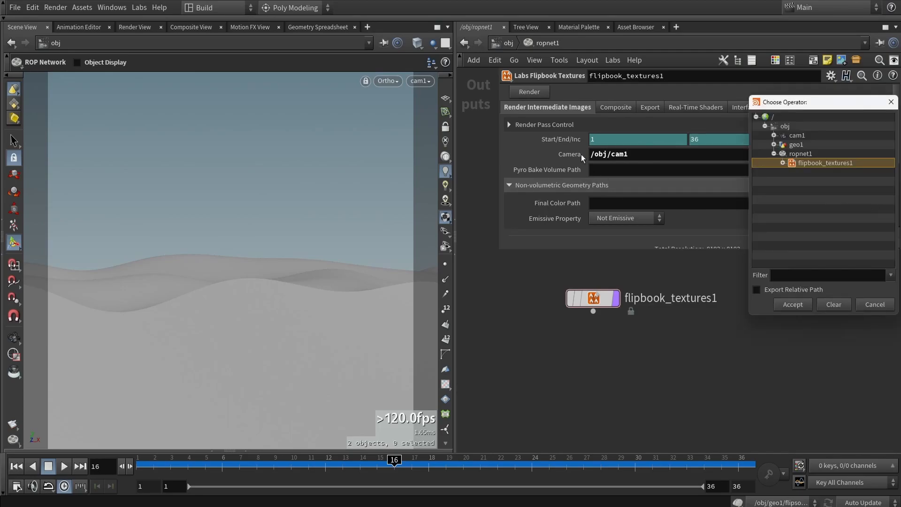
left_click(773, 145)
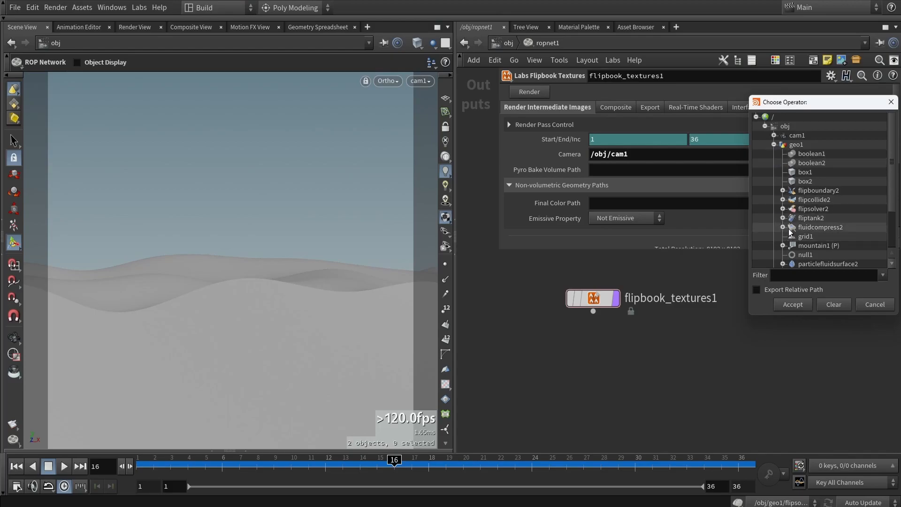
scroll(787, 232, "down", 2)
left_click(800, 198)
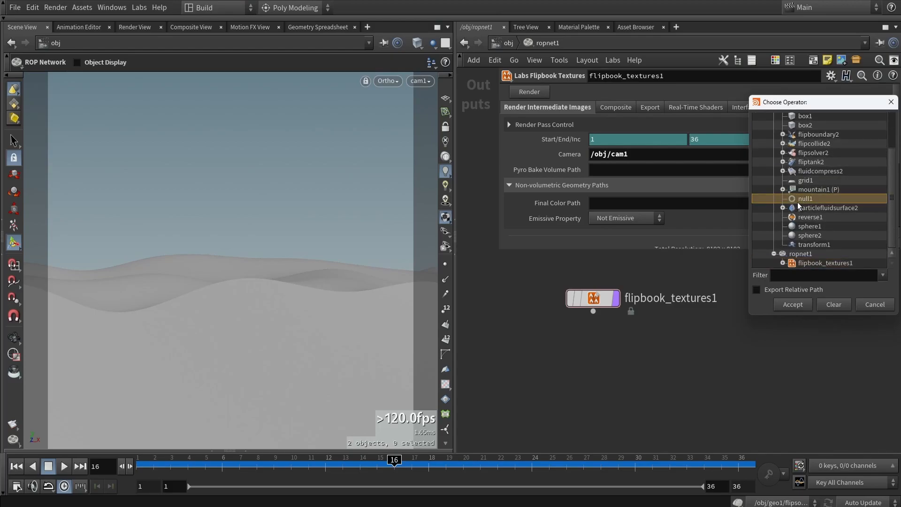
left_click(793, 305)
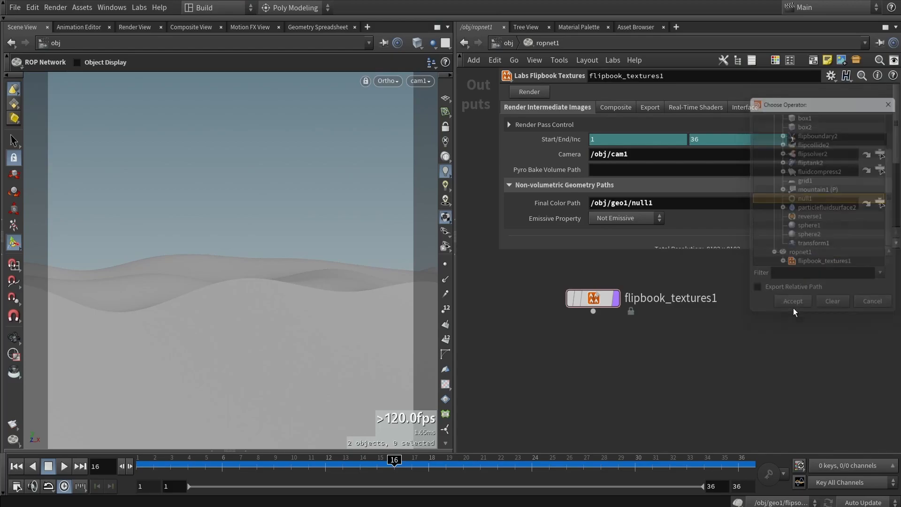
Step: Go into geo1 and rename the null node below boolean1 to OUT
left_click(505, 44)
double_click(596, 303)
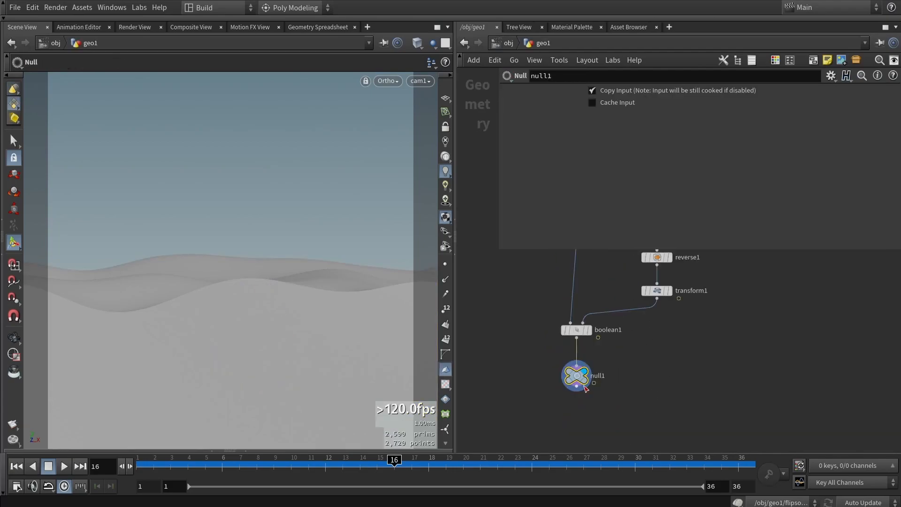
double_click(603, 375)
type("OUT")
key("Return")
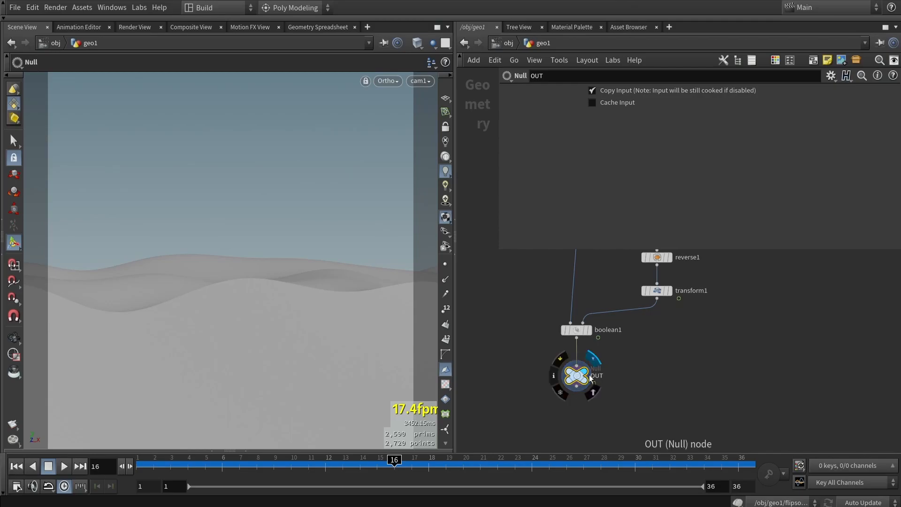
Step: Return to ropnet1 and check the Final Color Path of the flipbook textures node
left_click(508, 43)
double_click(593, 417)
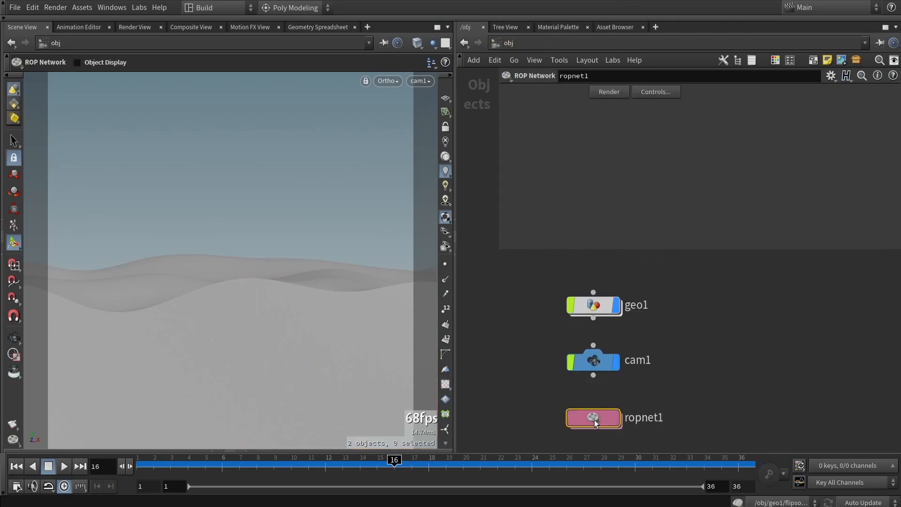
left_click(641, 203)
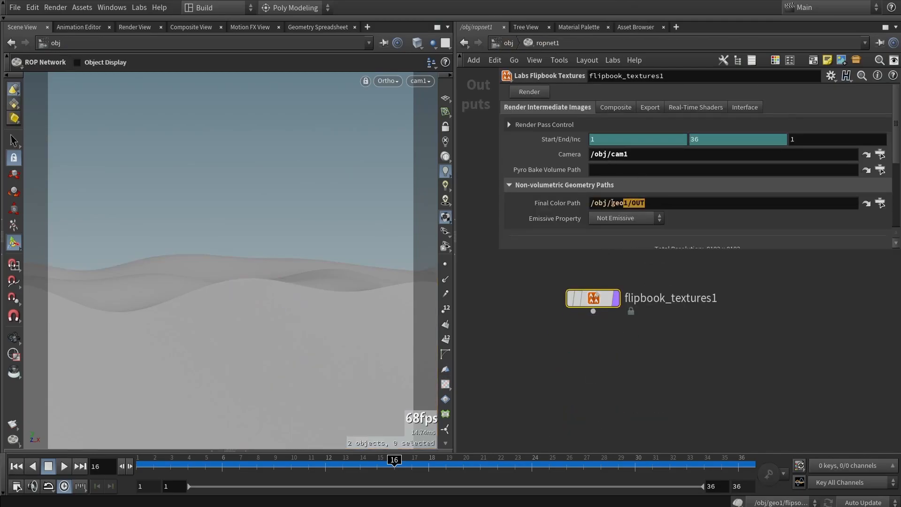
left_click(644, 203)
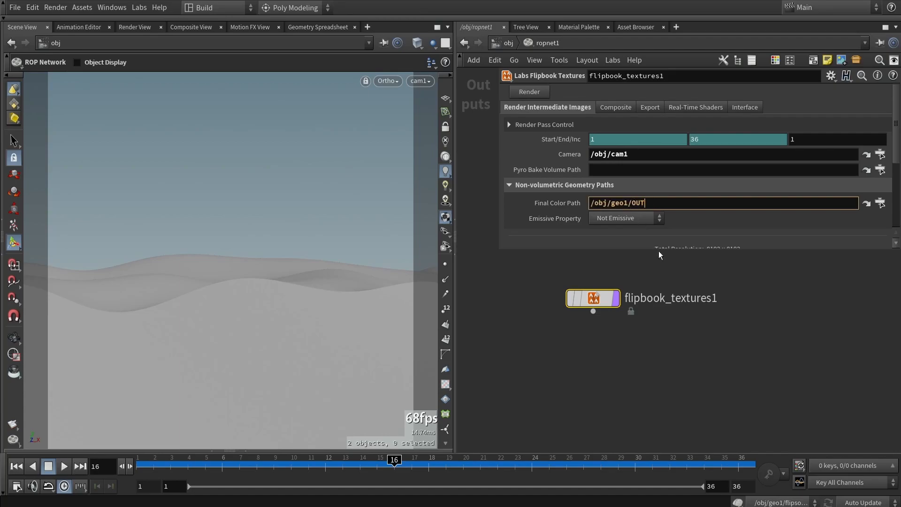
Step: Set the flipbook layout to 6 columns and 6 rows
scroll(566, 168, "down", 1)
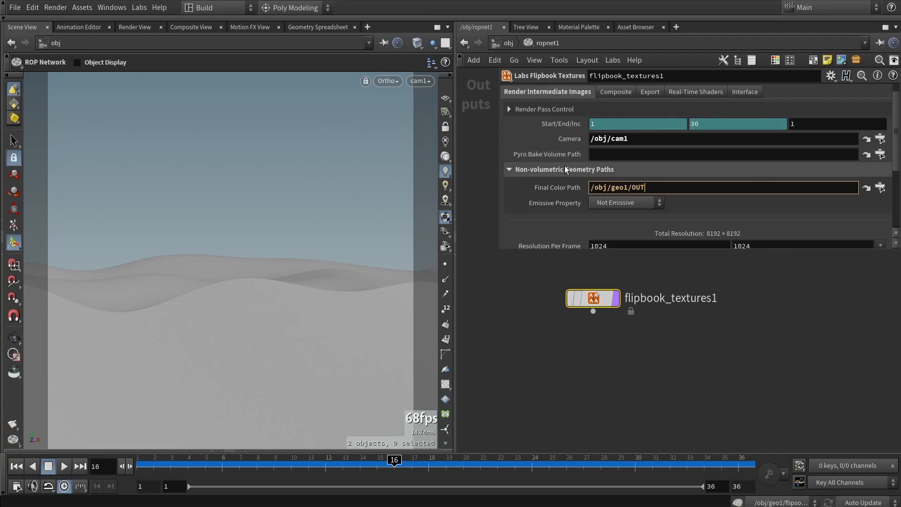
scroll(565, 166, "down", 5)
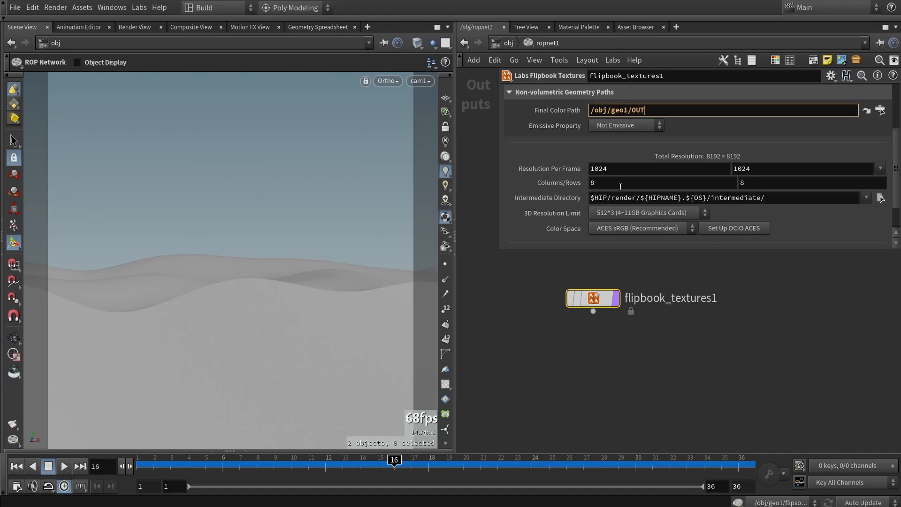
double_click(611, 186)
type("6")
key("Tab")
type("6")
key("Return")
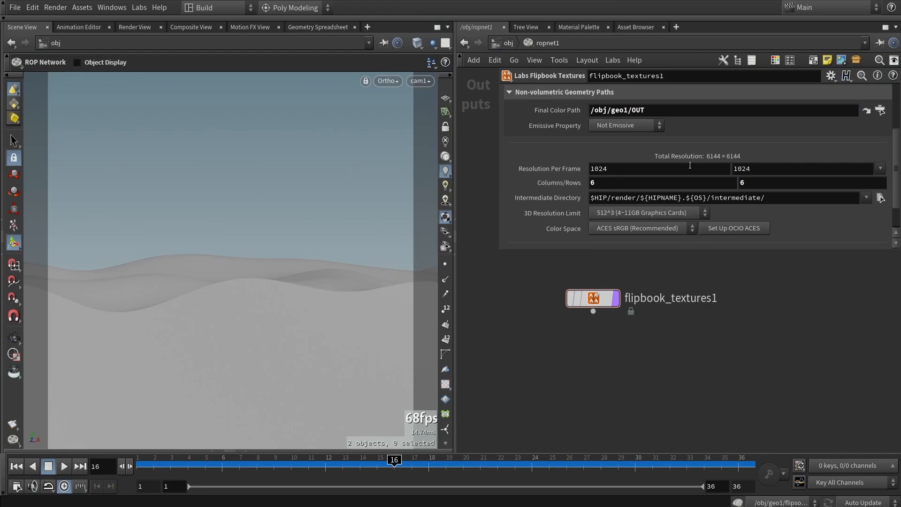
Step: Set the flipbook's resolution per frame to 370 by 370
double_click(610, 169)
double_click(618, 168)
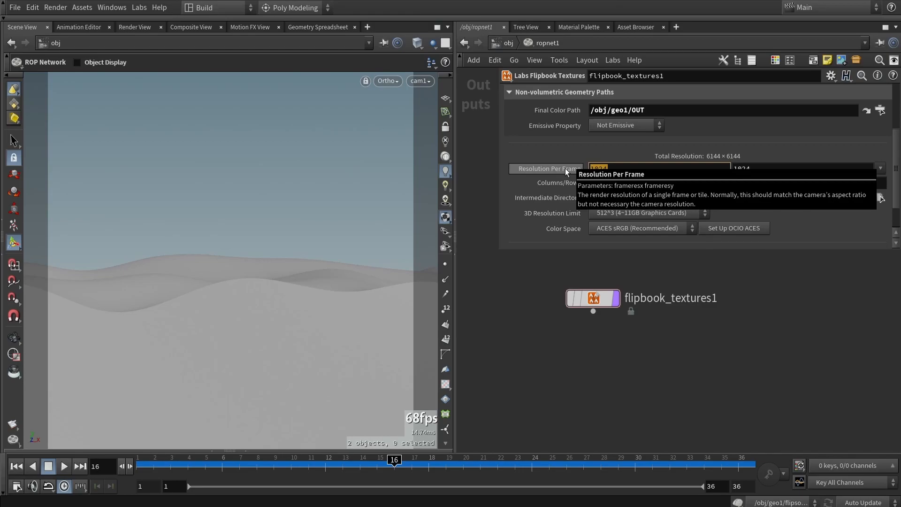
type("370")
key("Return")
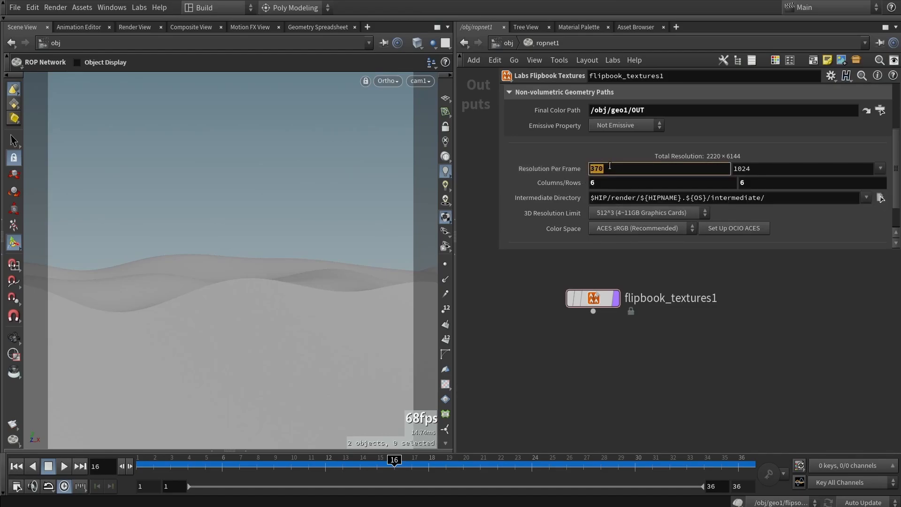
key("Tab")
type("370")
key("Return")
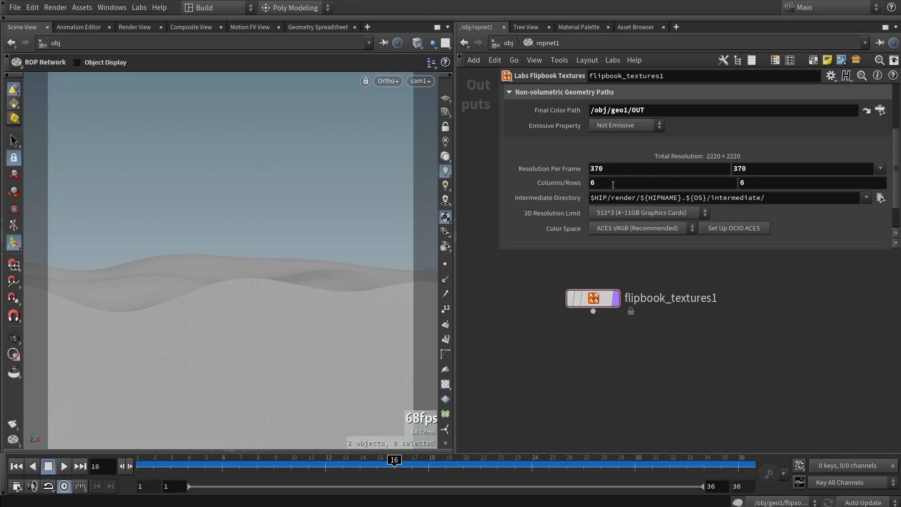
Step: Resize the parameter area and set the flipbook's color space to Linear (Best for Greyscale)
left_click_drag(500, 251, 562, 312)
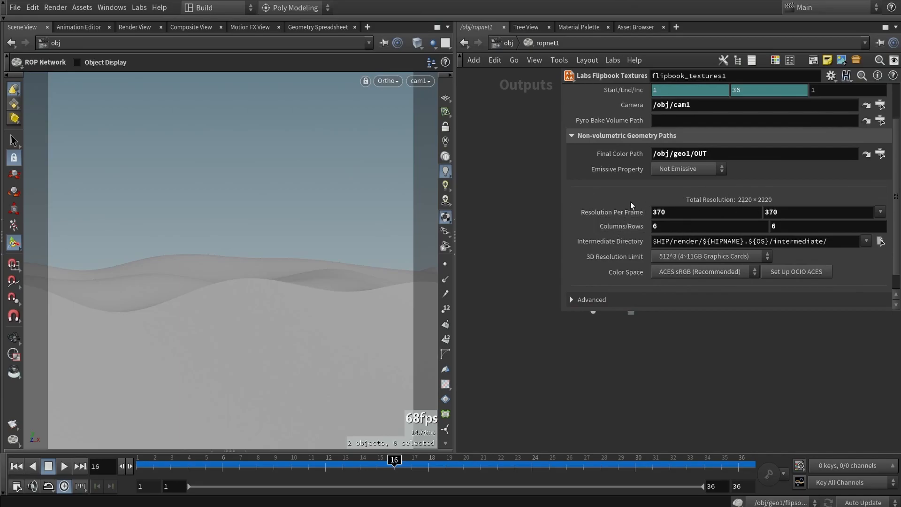
scroll(627, 212, "down", 1)
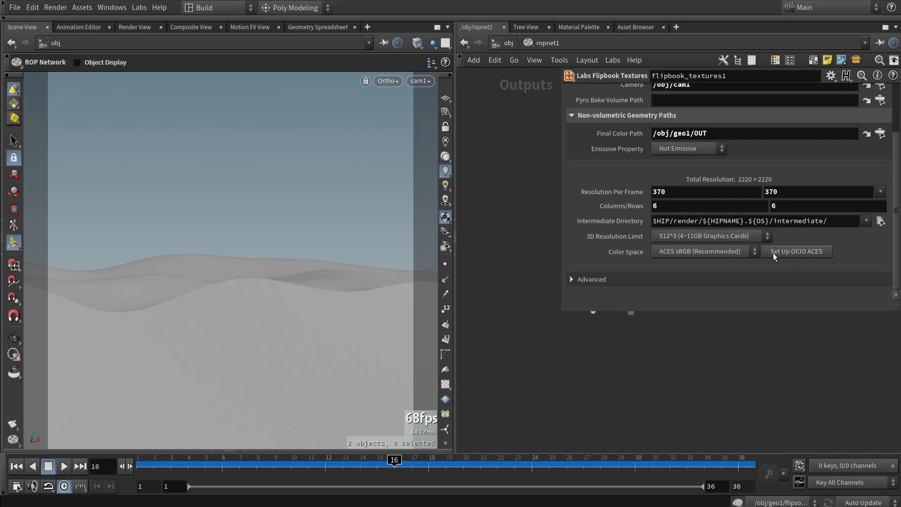
left_click(706, 252)
left_click(684, 265)
scroll(609, 246, "up", 3)
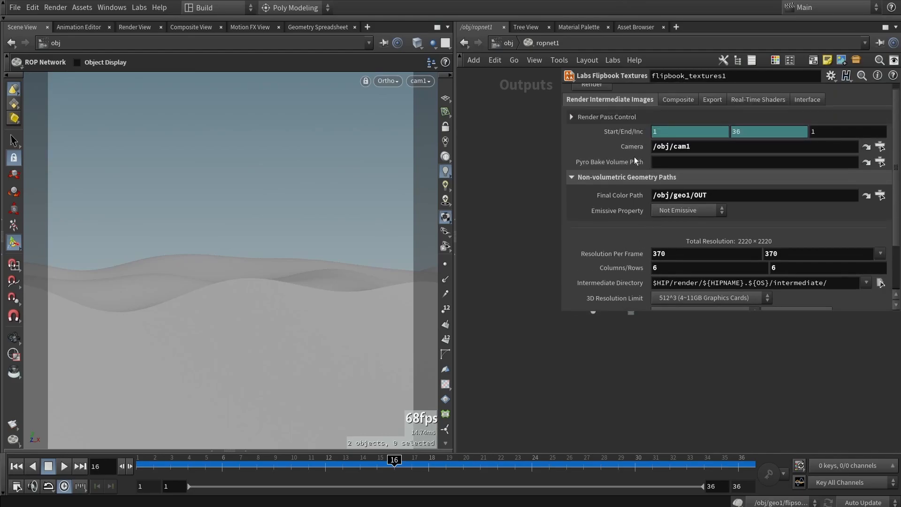
scroll(635, 155, "down", 3)
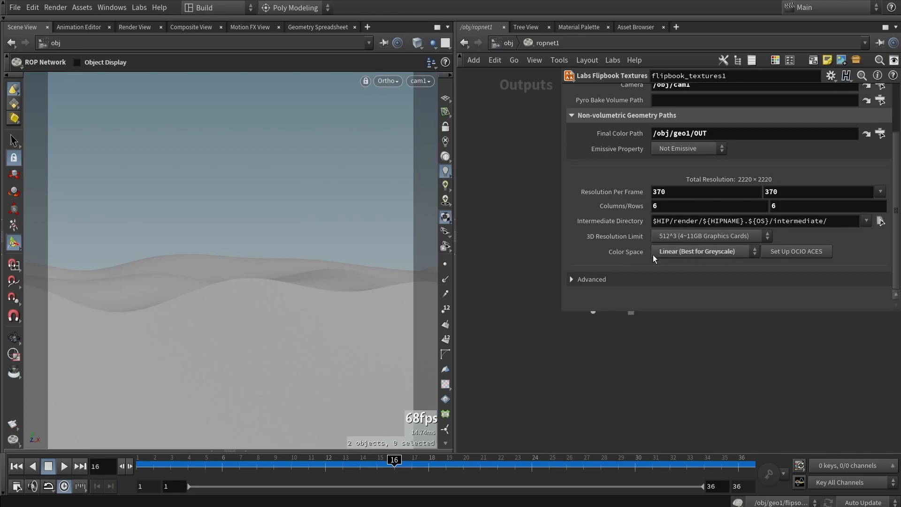
scroll(631, 257, "up", 3)
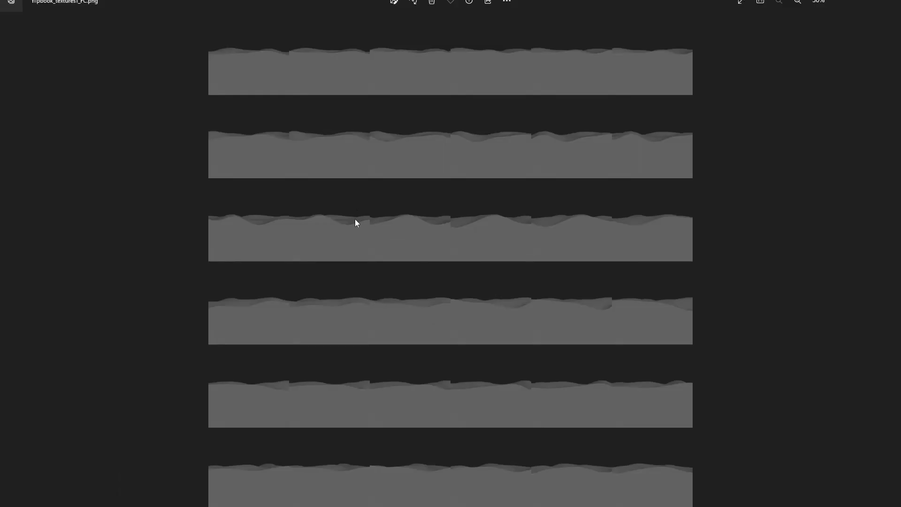
Step: Examine the wave frames of the rendered flipbook sheet up close in the image viewer, and leave the viewer
scroll(356, 216, "up", 4)
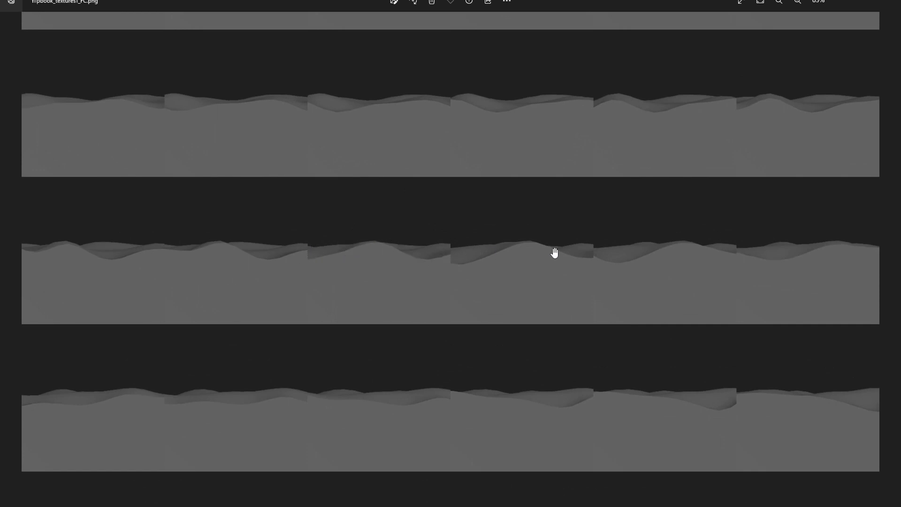
scroll(529, 157, "up", 3)
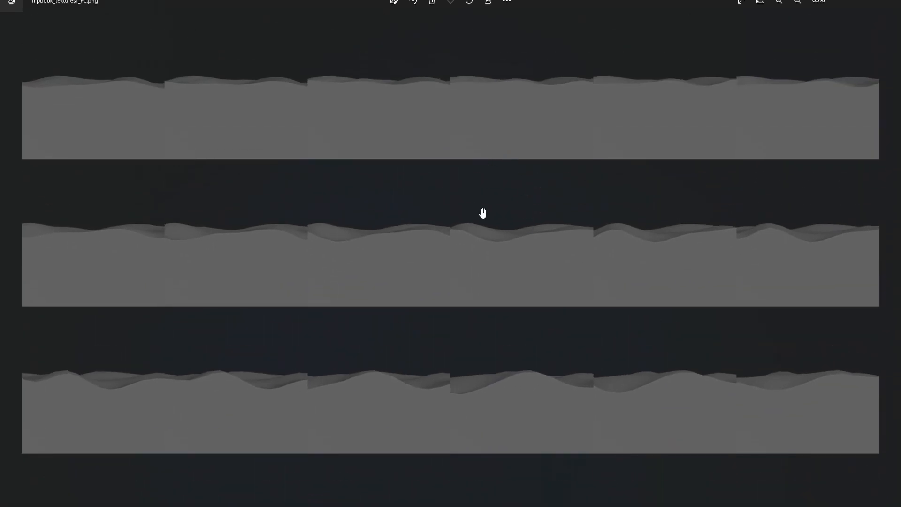
scroll(486, 178, "up", 3)
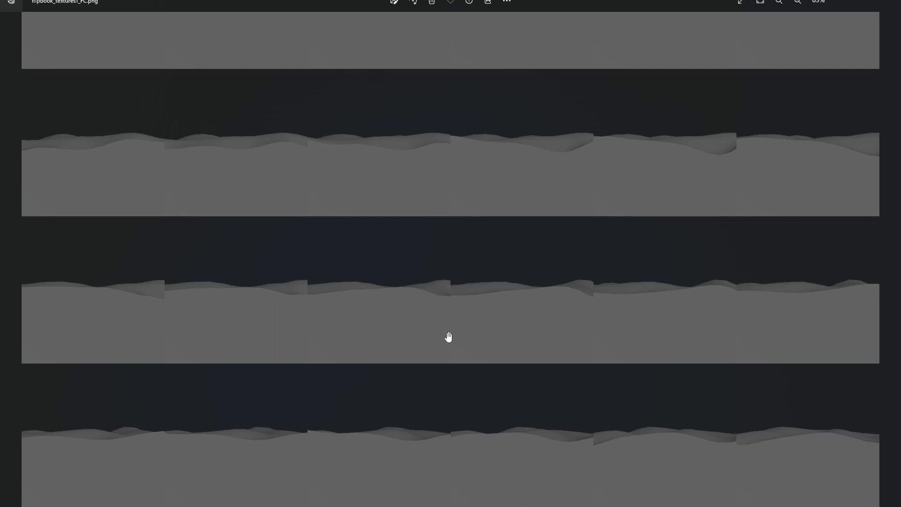
scroll(466, 316, "up", 5)
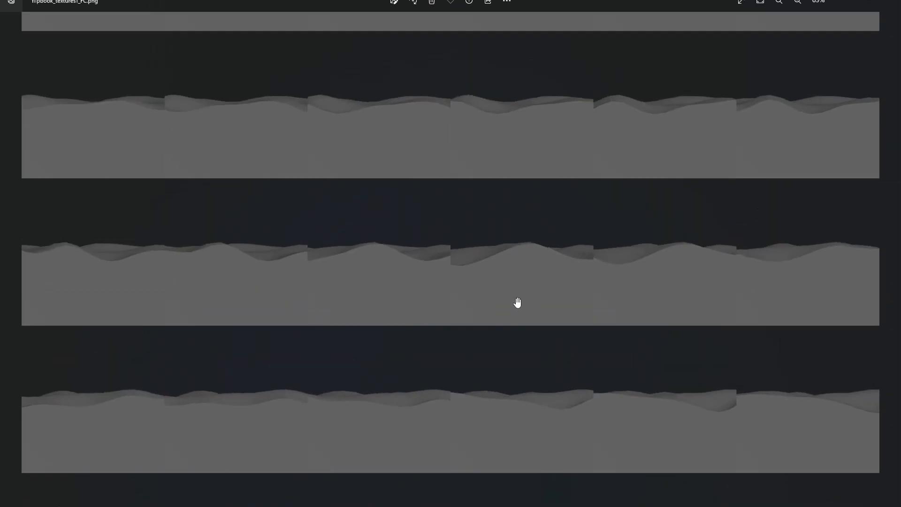
left_click(887, 5)
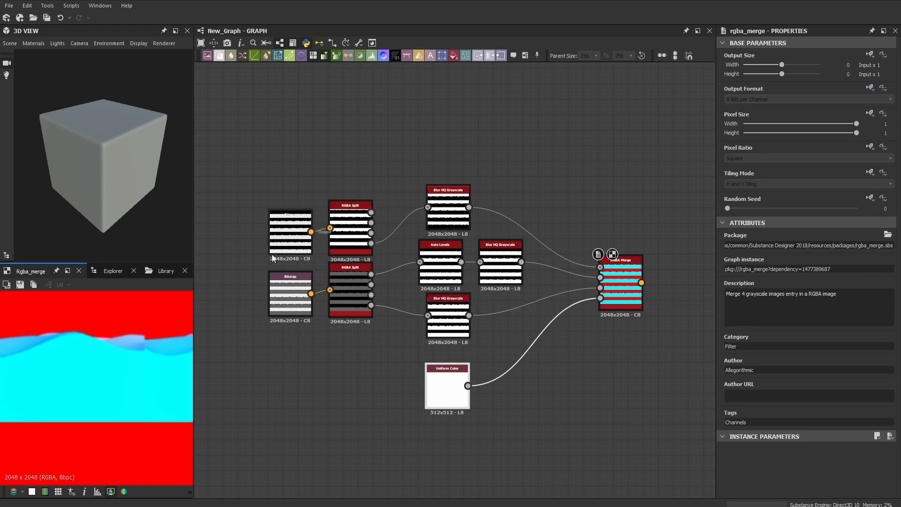
Step: In Substance Designer, inspect the upper flipbook Bitmap texture with its transparency shown, and select the lower Bitmap node
scroll(271, 253, "up", 3)
left_click(305, 235)
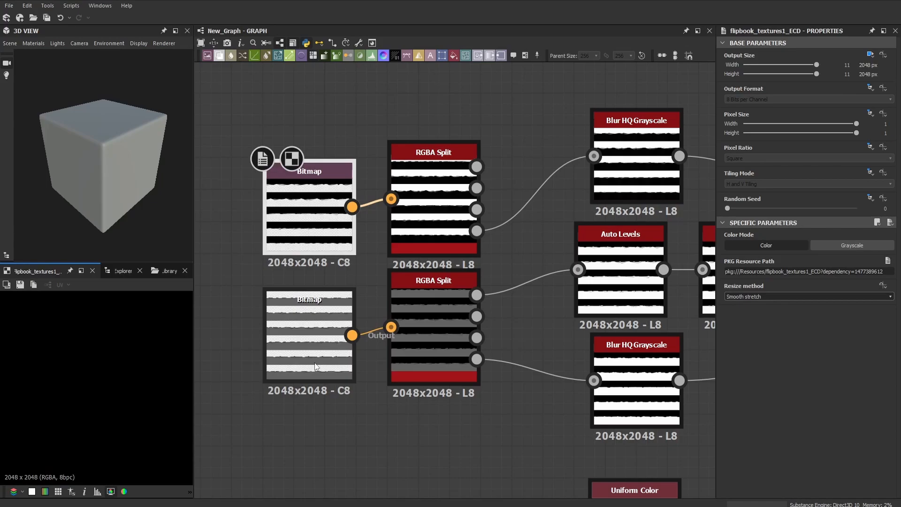
left_click(32, 491)
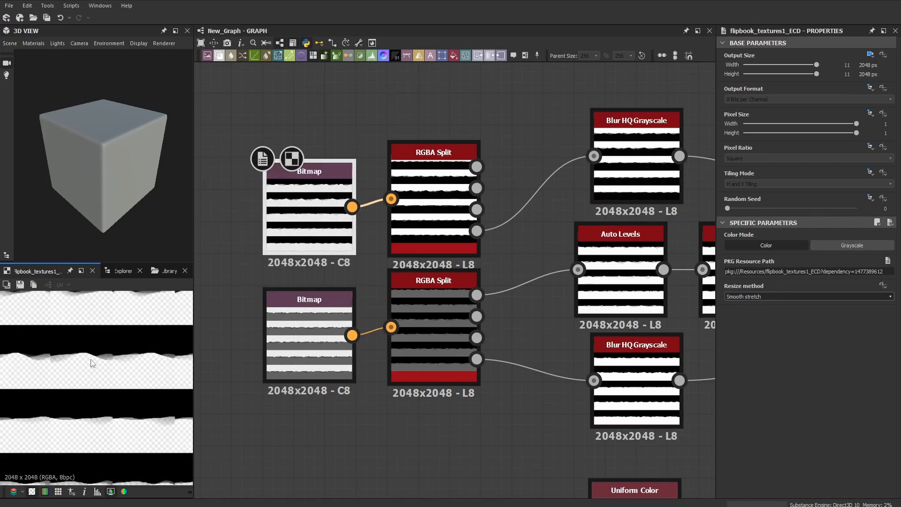
scroll(93, 359, "up", 3)
middle_click_drag(114, 369, 121, 372)
scroll(122, 373, "down", 4)
middle_click_drag(131, 315, 120, 296)
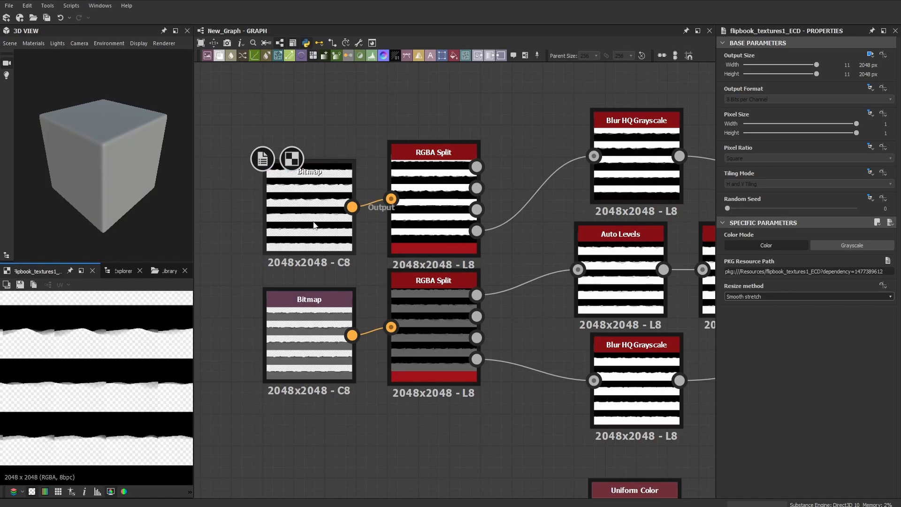
left_click(308, 344)
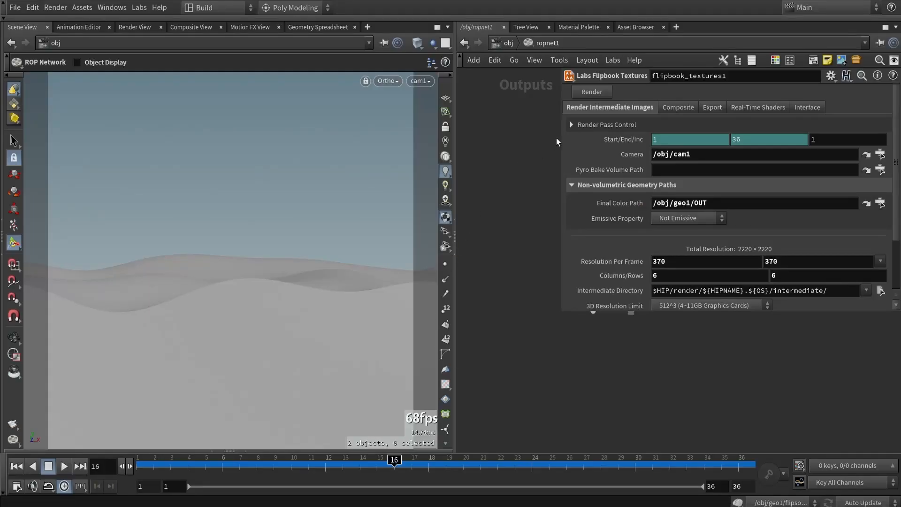
Step: In the flipbook's export settings, examine the output textures, their channel assignments, and the first channel's options for Output Texture 1
left_click(718, 105)
scroll(574, 198, "down", 3)
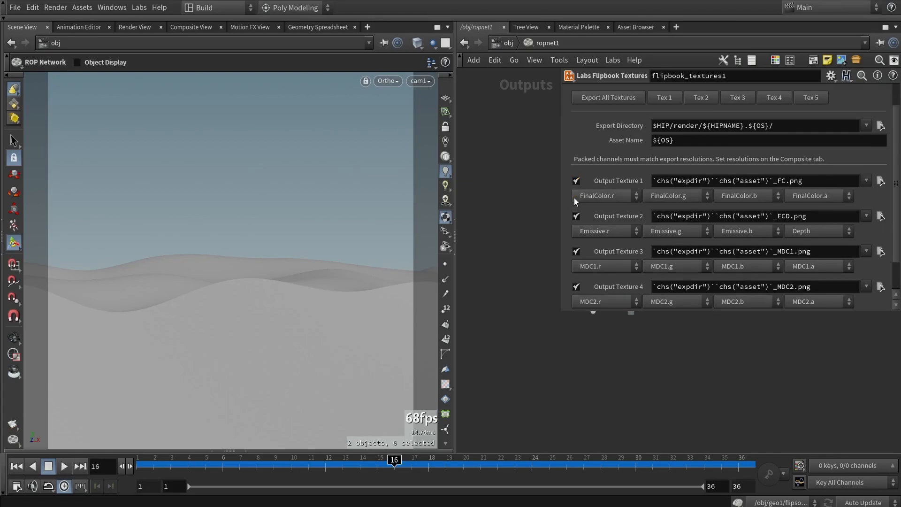
scroll(610, 168, "down", 1)
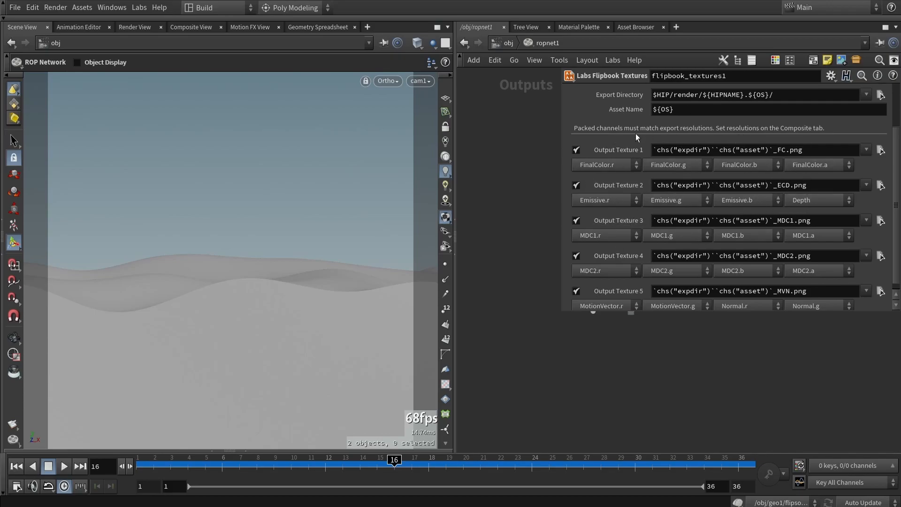
left_click(621, 165)
left_click(532, 215)
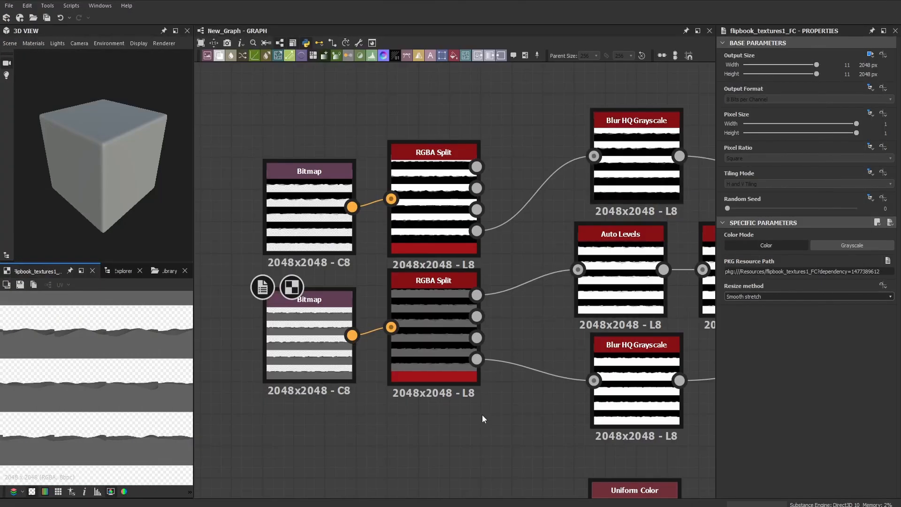
Step: Switch to Substance Designer and compare the previews of the upper and lower flipbook Bitmap nodes
scroll(514, 410, "down", 1)
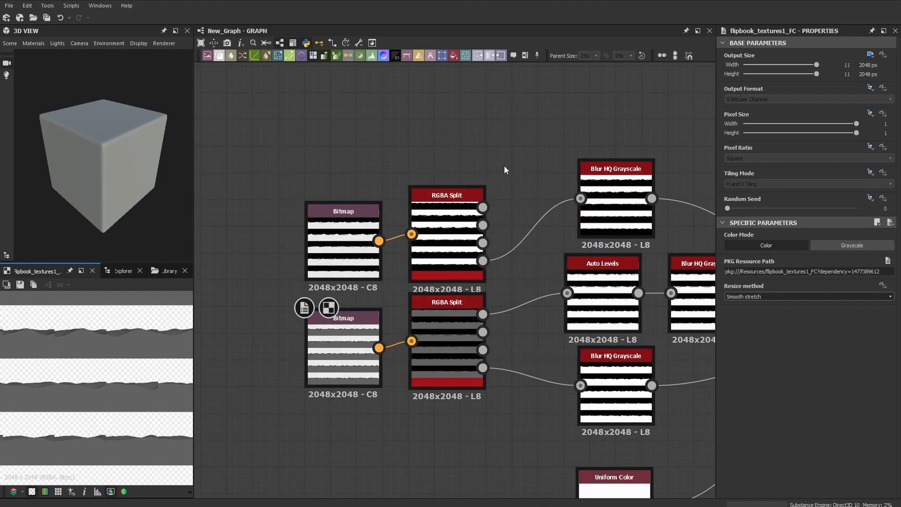
middle_click_drag(517, 169, 450, 140)
double_click(266, 207)
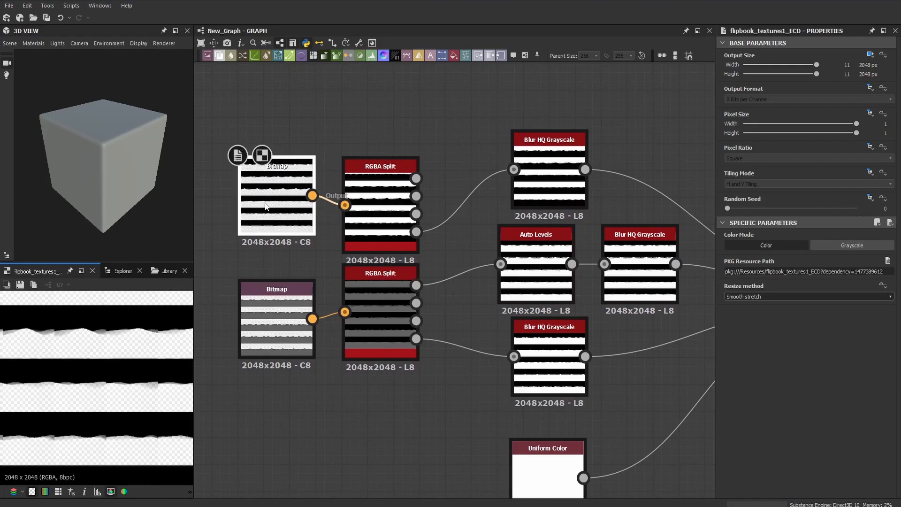
double_click(272, 328)
middle_click_drag(345, 362, 258, 396)
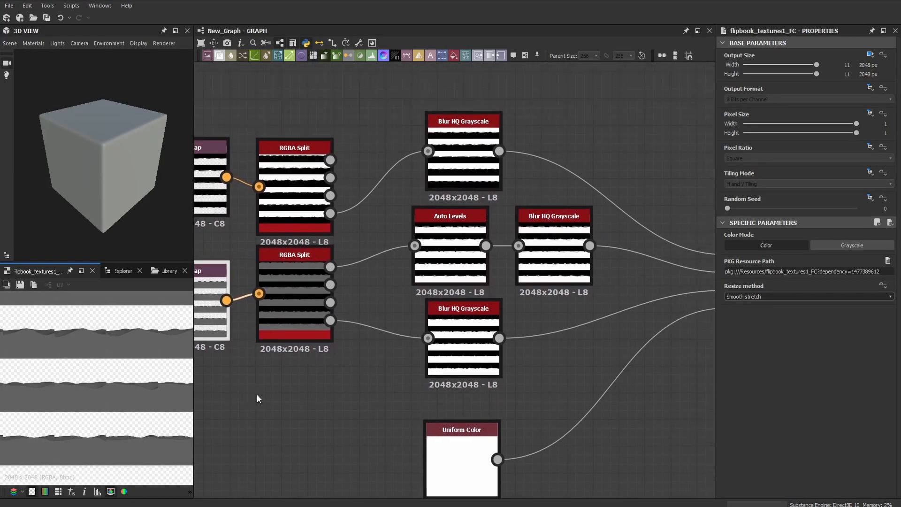
Step: Preview the upper Blur HQ Grayscale node fed by the first RGBA Split, and inspect its wave edges up close
double_click(444, 164)
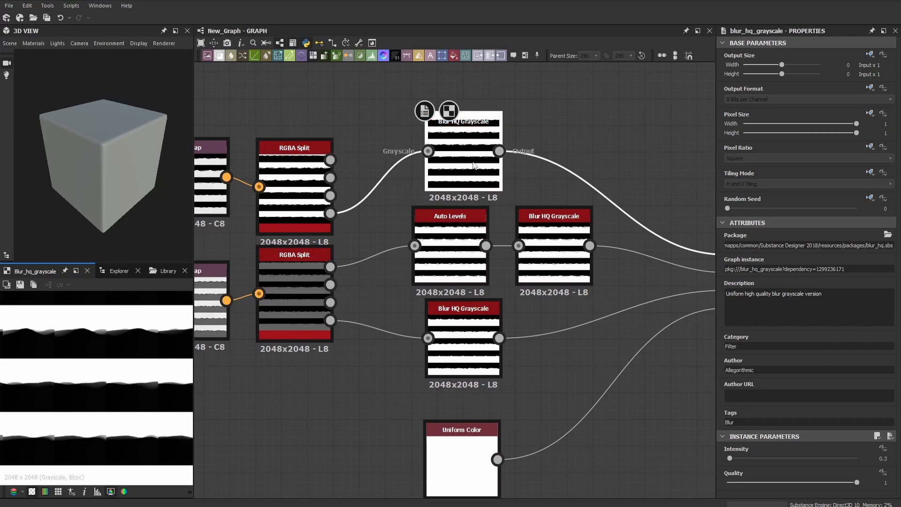
scroll(133, 338, "up", 2)
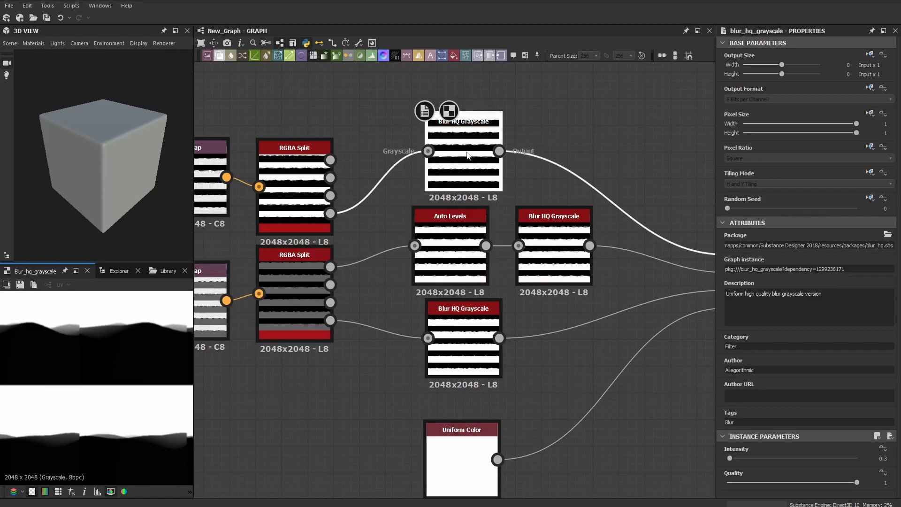
scroll(563, 151, "down", 2)
middle_click_drag(334, 238, 393, 215)
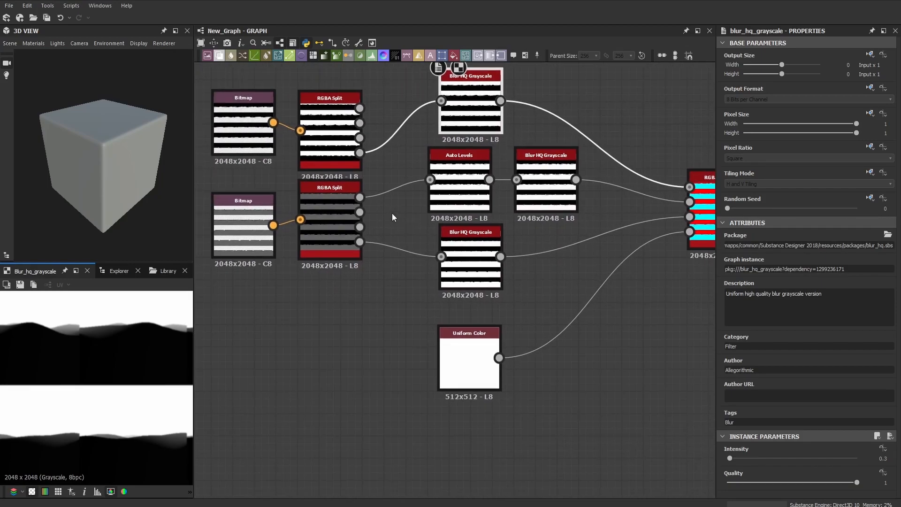
Step: Preview the Auto Levels node, widen the 2D preview area, and inspect the grayscale wave frames up close
double_click(453, 195)
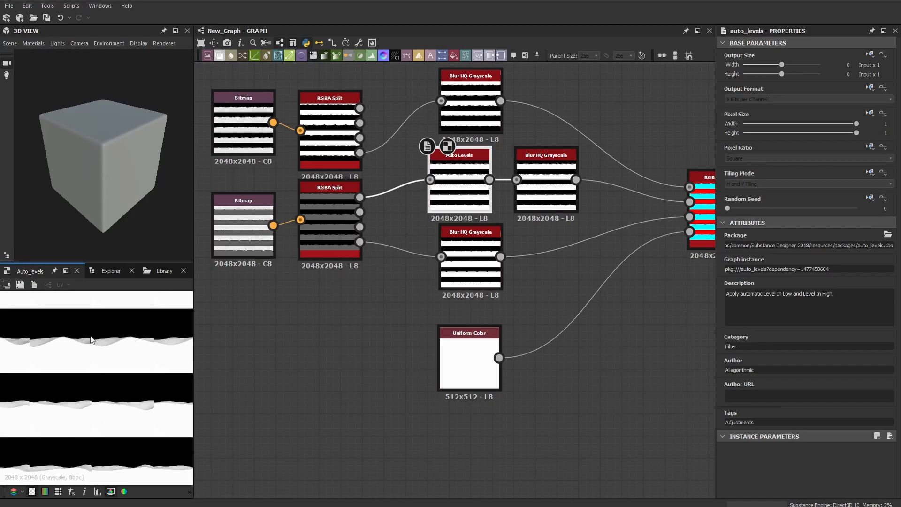
scroll(92, 338, "up", 2)
scroll(89, 359, "down", 4)
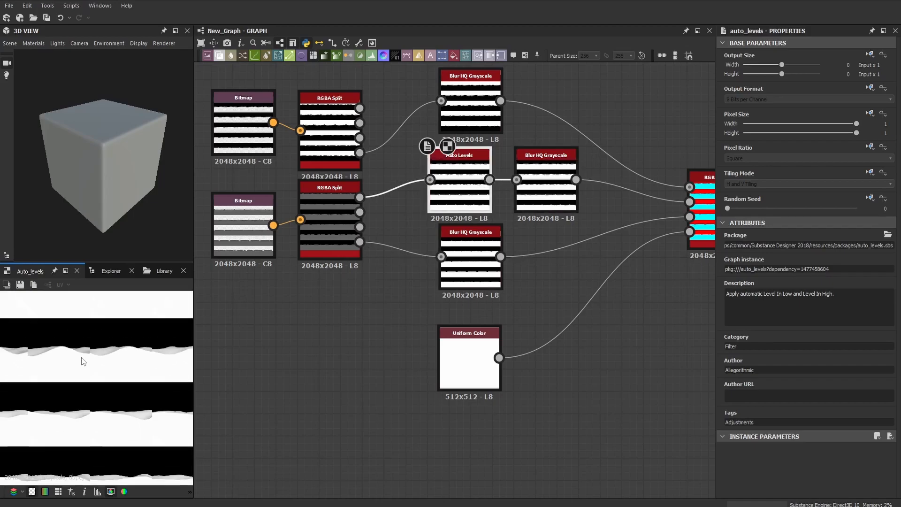
left_click(196, 310)
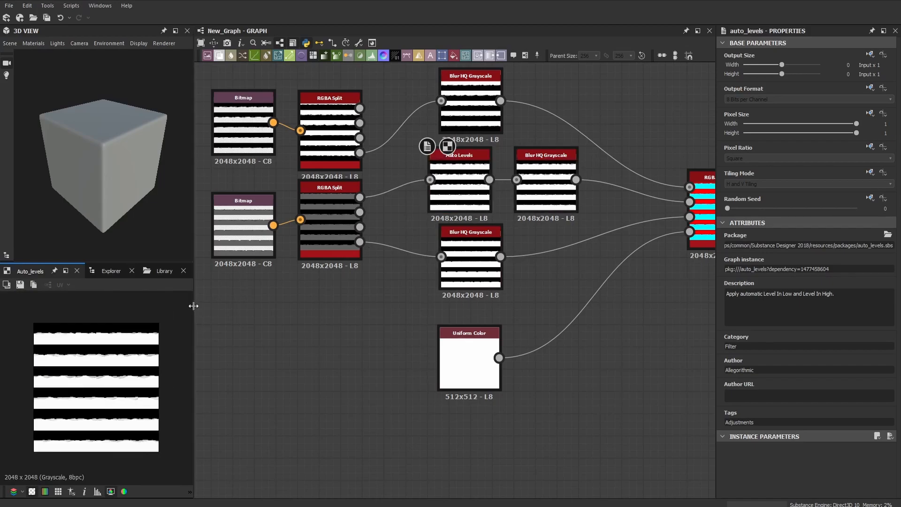
left_click_drag(193, 315, 452, 315)
scroll(266, 359, "up", 5)
scroll(280, 411, "down", 4)
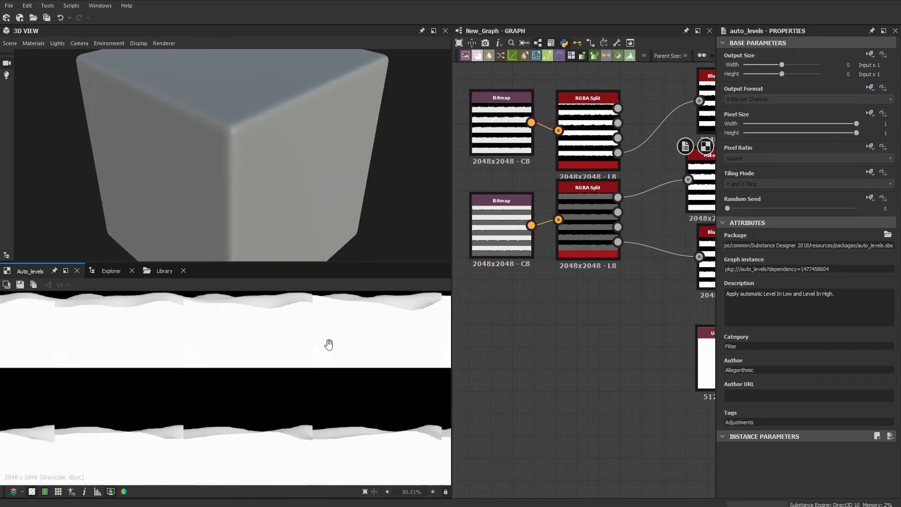
scroll(283, 356, "up", 5)
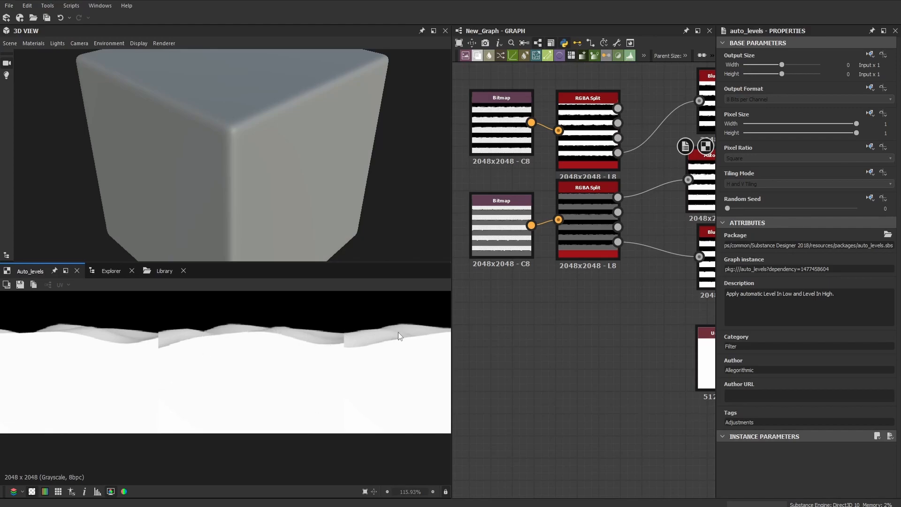
scroll(395, 332, "down", 5)
scroll(542, 359, "down", 3)
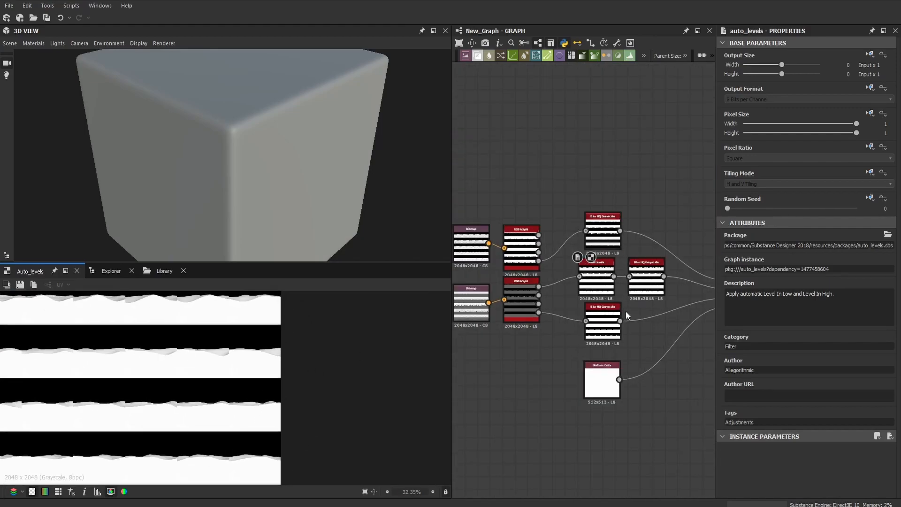
Step: Preview the lower Blur HQ Grayscale node fed by the second RGBA Split and examine its wave mask
scroll(626, 305, "up", 3)
double_click(605, 324)
scroll(206, 383, "up", 4)
middle_click_drag(317, 368, 288, 425)
scroll(306, 384, "down", 6)
scroll(244, 353, "up", 6)
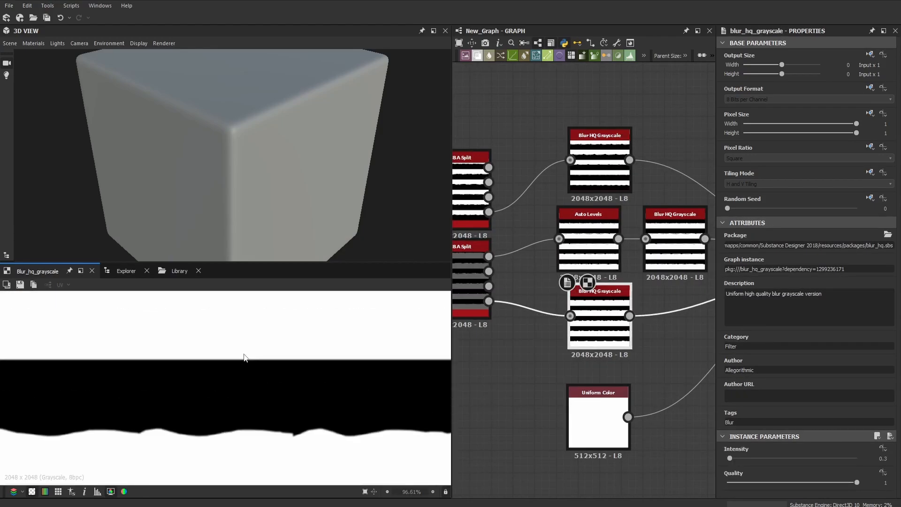
scroll(331, 372, "down", 5)
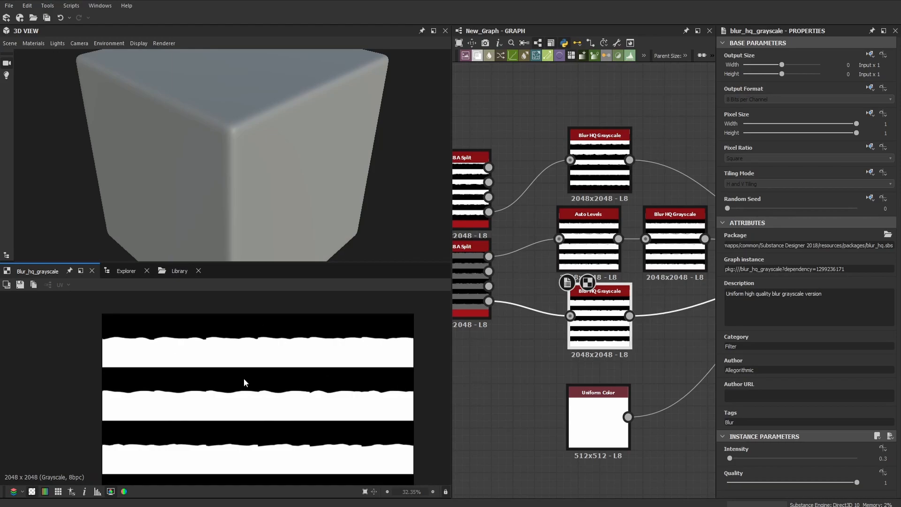
scroll(523, 371, "down", 5)
Step: Preview the RGBA Merge node and examine the channel-packed wave texture up close
scroll(638, 328, "up", 4)
double_click(652, 315)
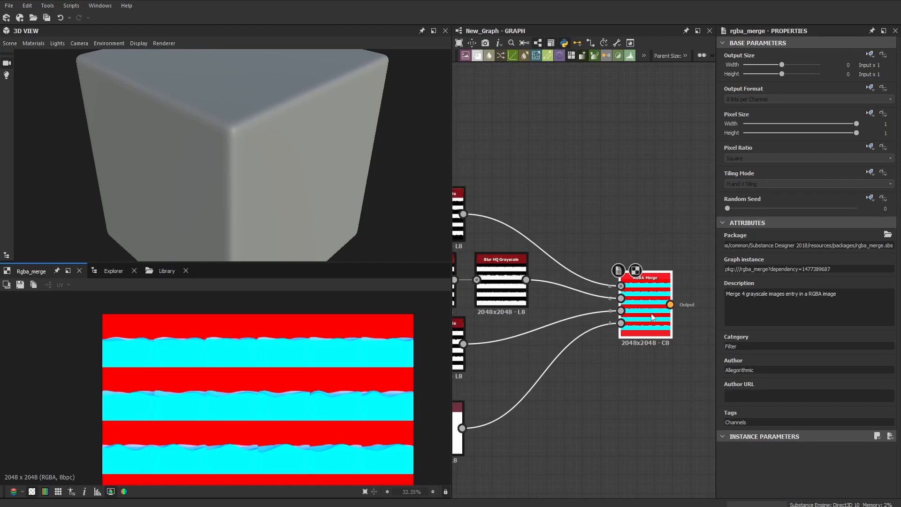
scroll(274, 406, "up", 2)
scroll(274, 406, "up", 2)
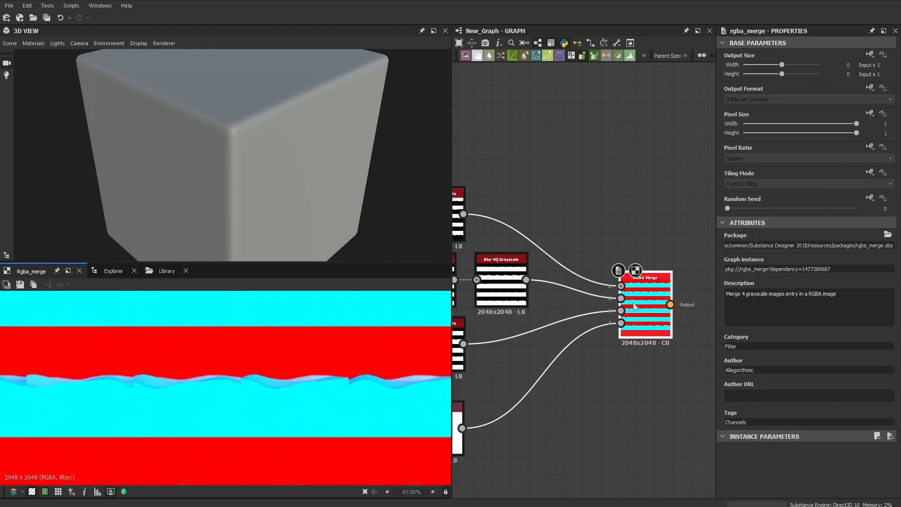
scroll(542, 223, "down", 2)
scroll(470, 232, "up", 1)
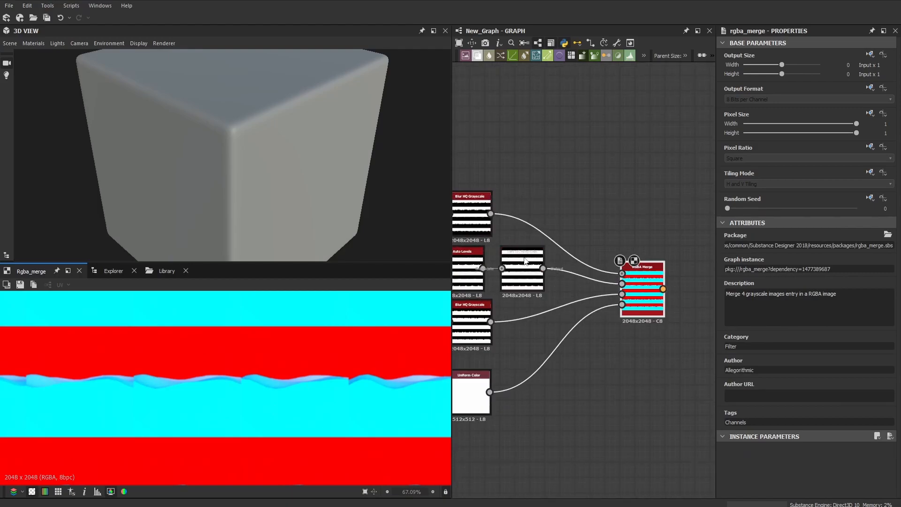
middle_click_drag(528, 280, 479, 243)
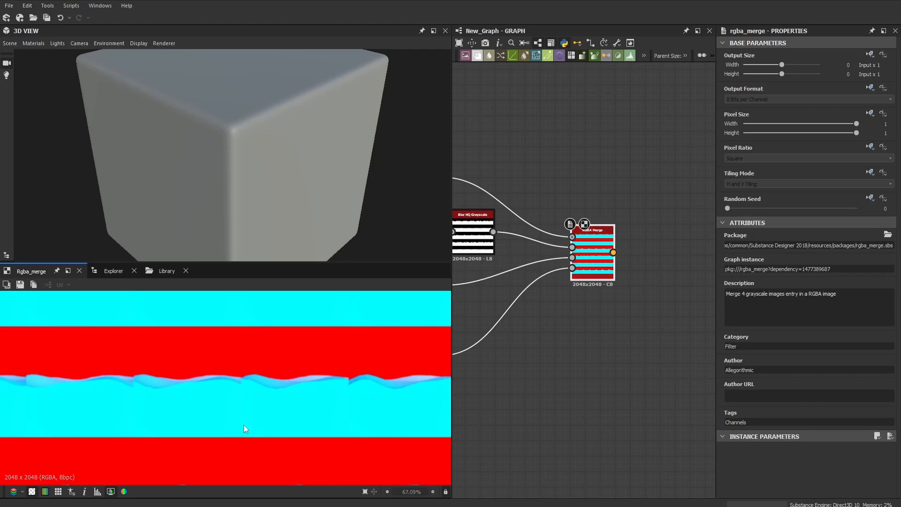
scroll(221, 423, "down", 5)
Step: Narrow the 2D preview area and inspect the Height to Normal World Units output of the circular orb shape network
scroll(244, 418, "up", 1)
scroll(578, 336, "down", 5)
left_click_drag(452, 345, 259, 342)
scroll(500, 312, "up", 4)
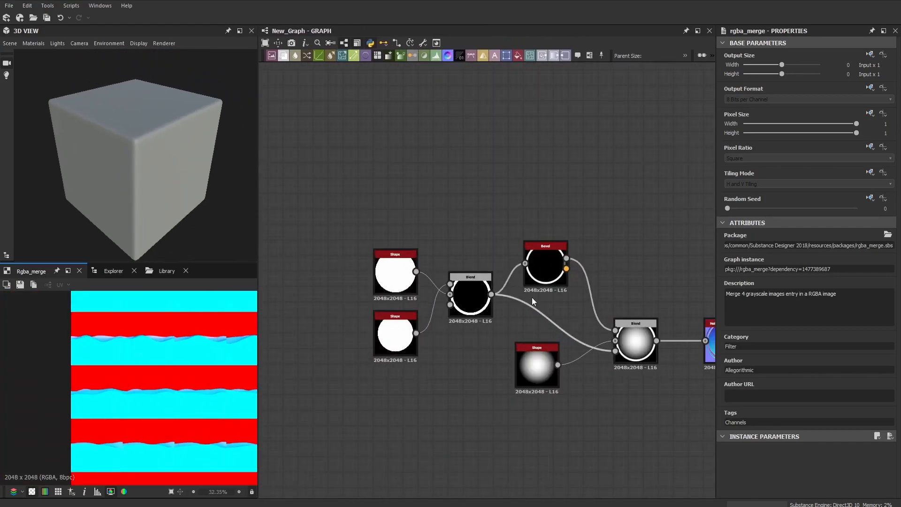
middle_click_drag(638, 229, 544, 266)
double_click(624, 378)
scroll(139, 393, "down", 6)
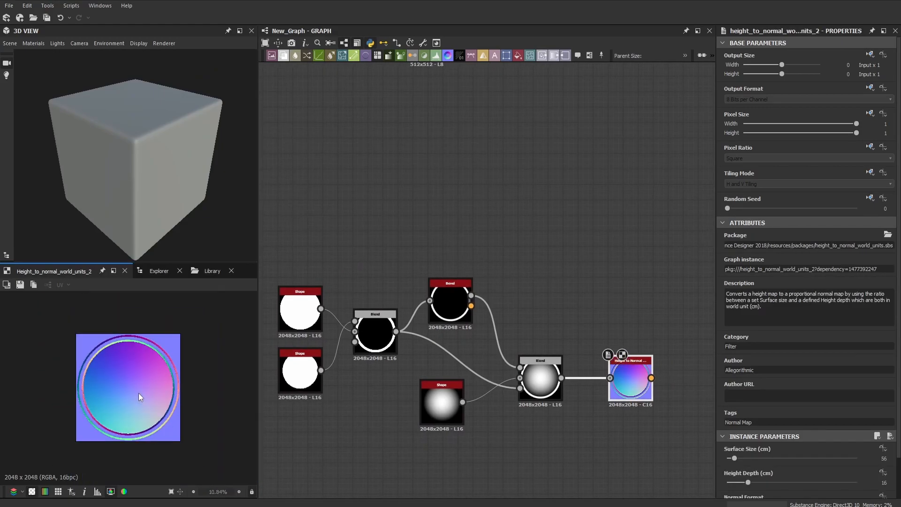
scroll(122, 418, "up", 1)
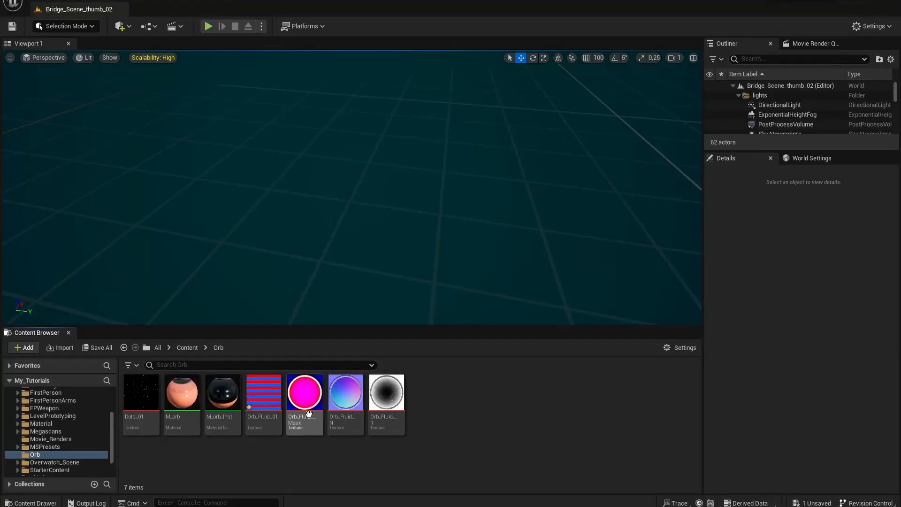
Step: Switch to Unreal Engine and create a material named M_orb1 in the Orb folder
left_click(263, 409)
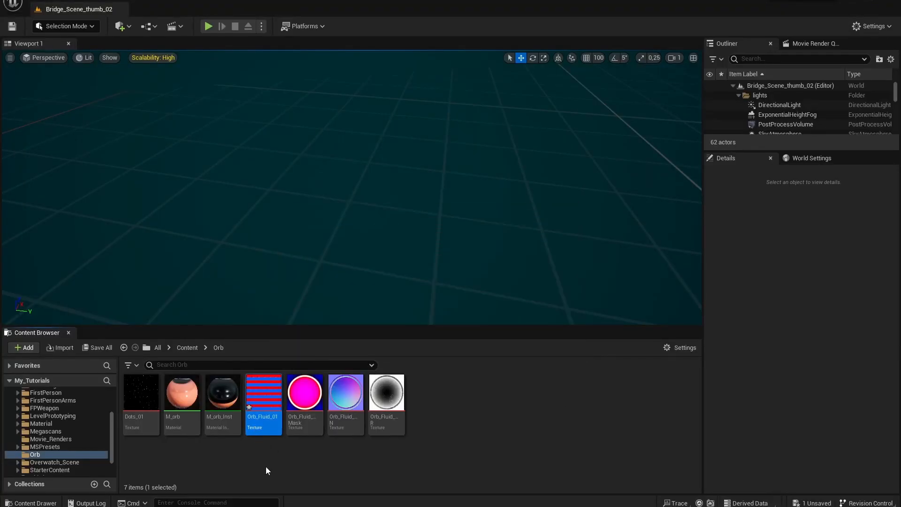
left_click(549, 421)
right_click(471, 406)
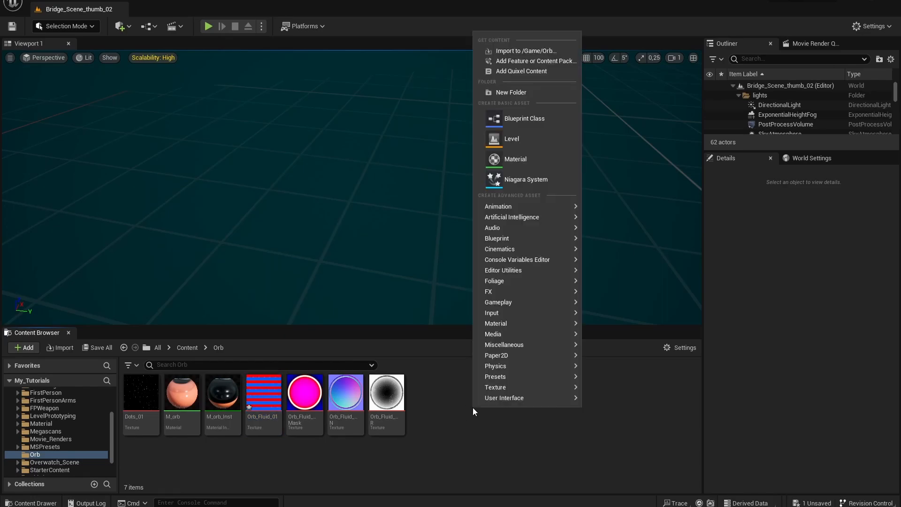
left_click(516, 160)
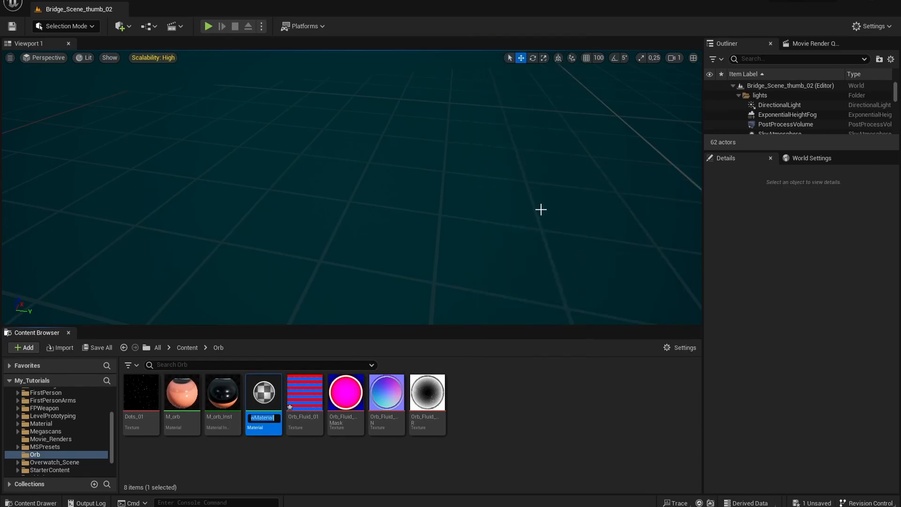
type("M_orb1")
key("Return")
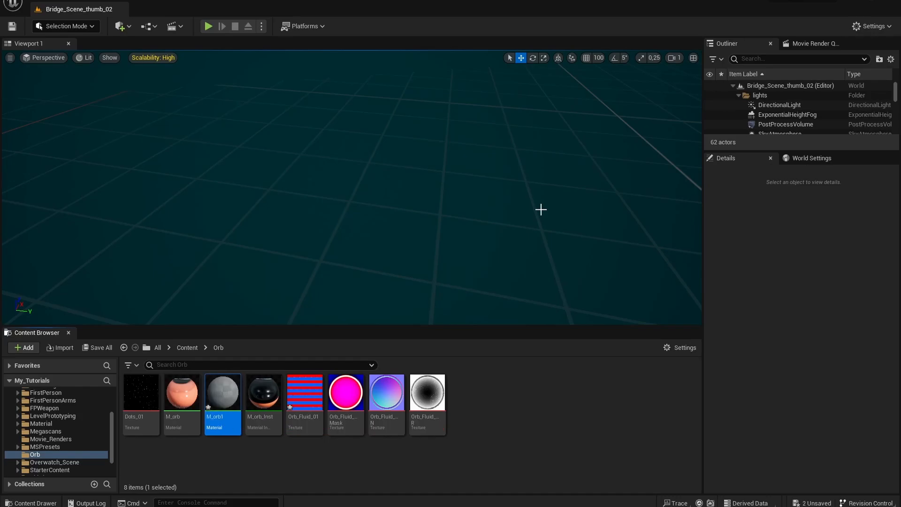
Step: Open the M_orb1 material and add a FlipBook function node to its graph
double_click(223, 394)
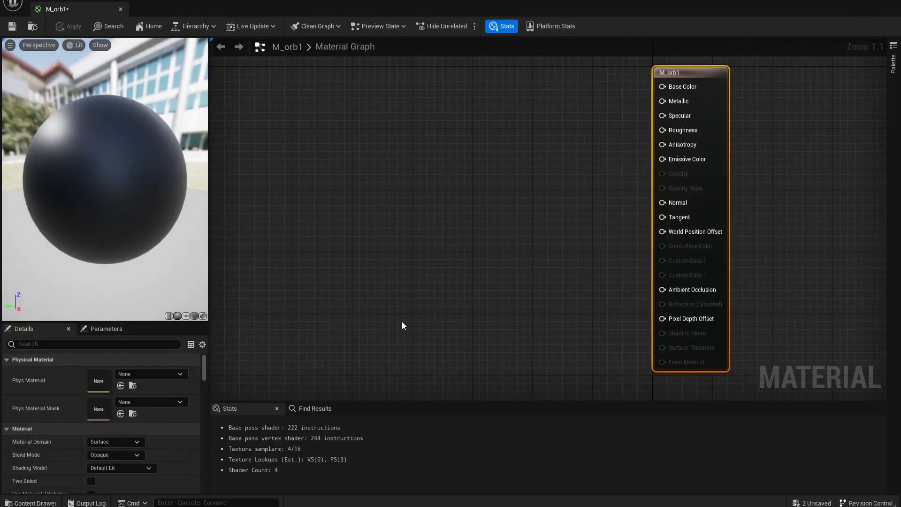
scroll(429, 203, "down", 1)
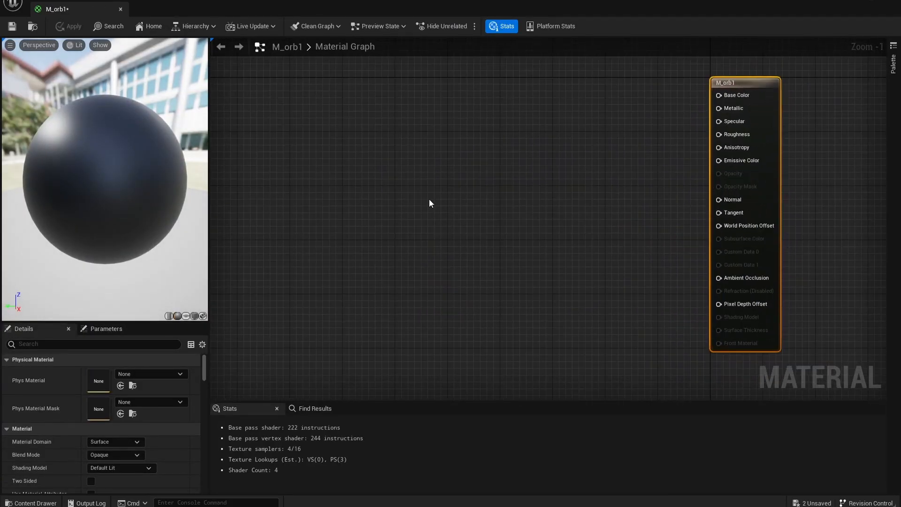
right_click_drag(367, 222, 410, 228)
right_click(387, 209)
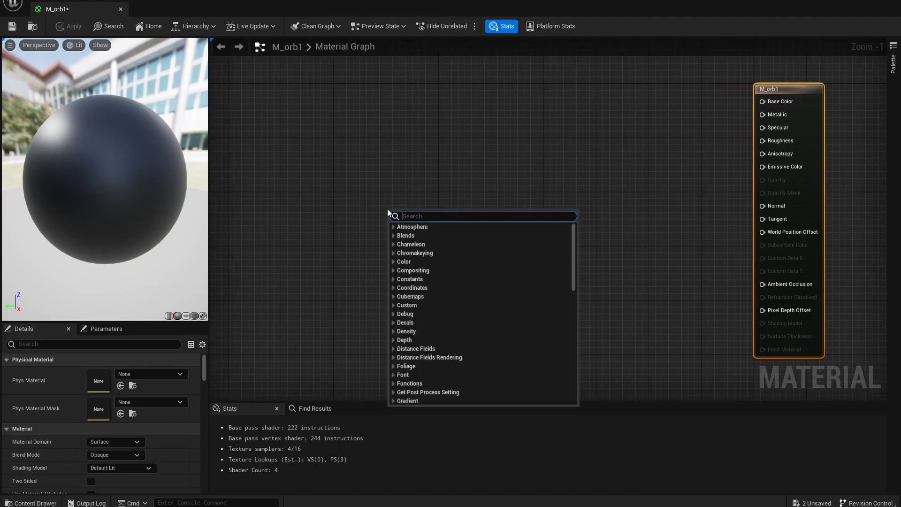
type("fli")
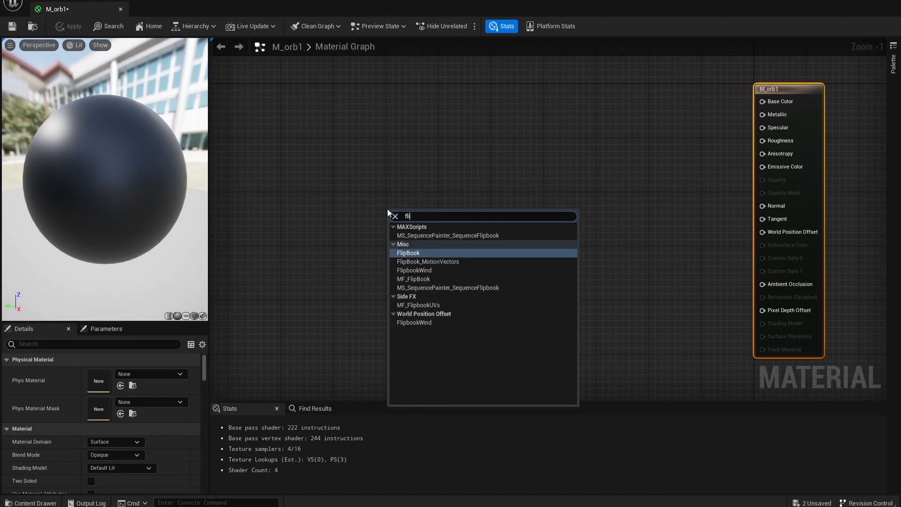
left_click(419, 254)
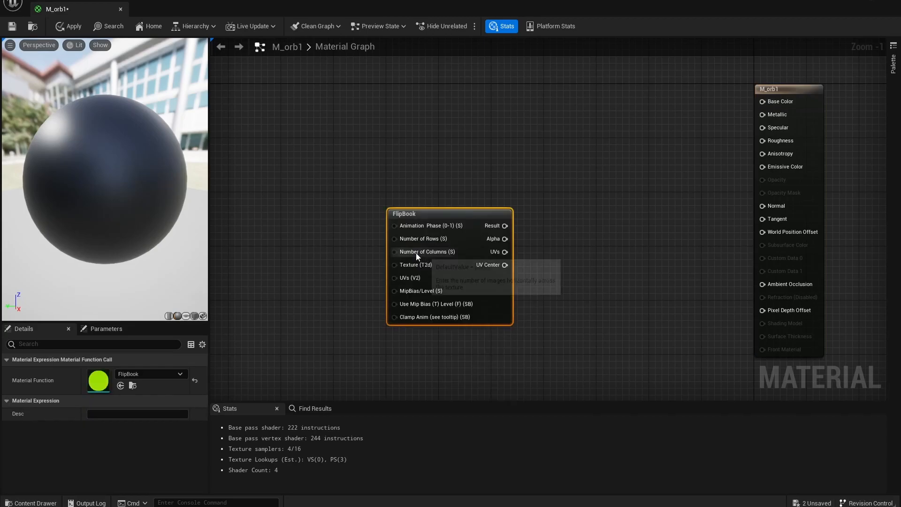
Step: Move the FlipBook node up and further away from the material's output node
right_click_drag(448, 210, 513, 189)
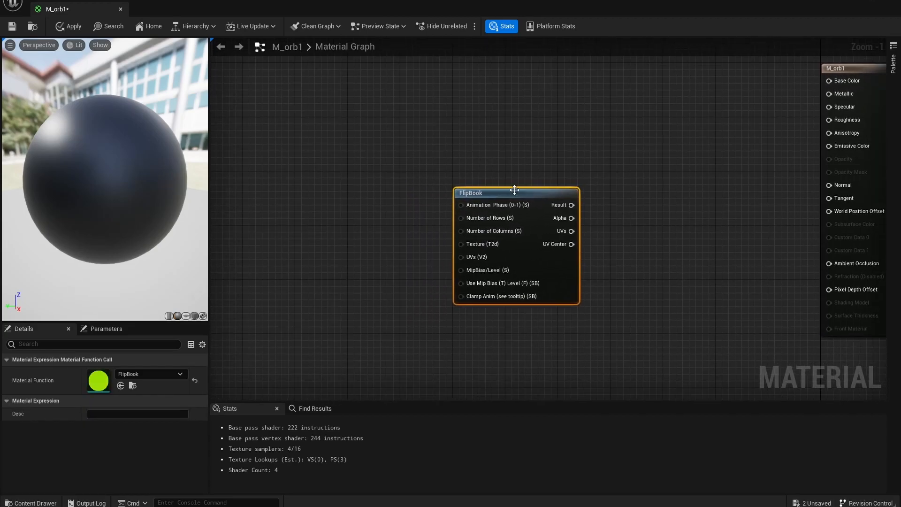
left_click_drag(512, 189, 407, 151)
right_click_drag(405, 114, 585, 145)
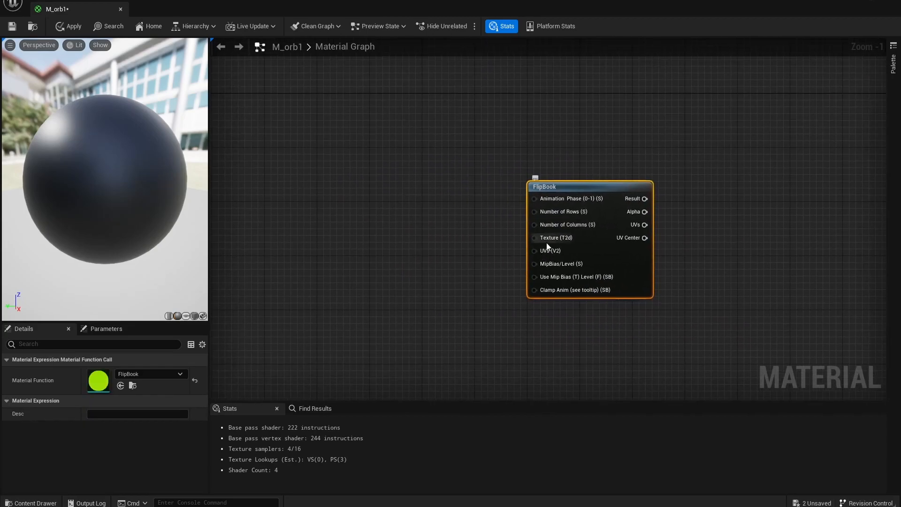
Step: Add a Texture Object node using the Orb_Fluid_01 texture and connect it to the FlipBook node's Texture input
right_click(398, 235)
type("objec")
left_click(425, 306)
left_click_drag(417, 278, 375, 262)
left_click_drag(391, 2, 584, 46)
left_click_drag(305, 392, 445, 332)
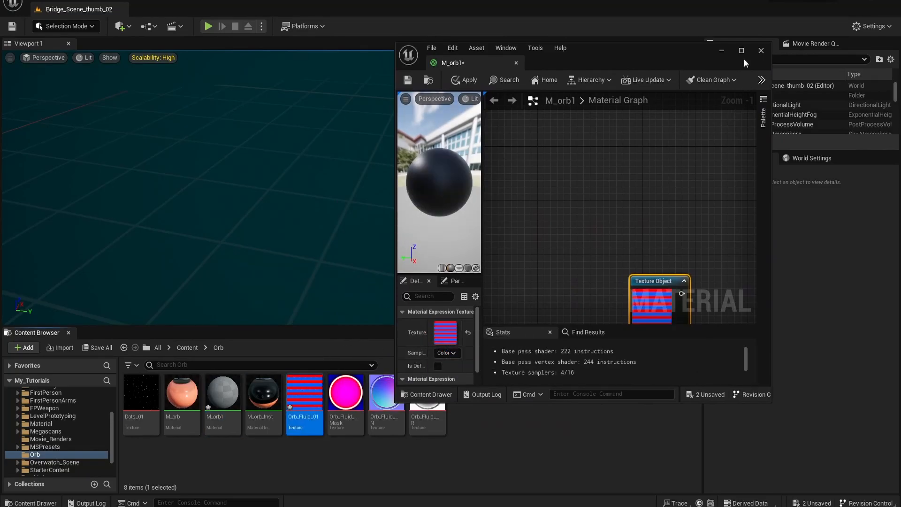
left_click(741, 51)
left_click_drag(413, 244, 534, 237)
Step: Add a constant with value 6 and connect it to the FlipBook's Number of Rows and Number of Columns inputs
left_click(398, 198)
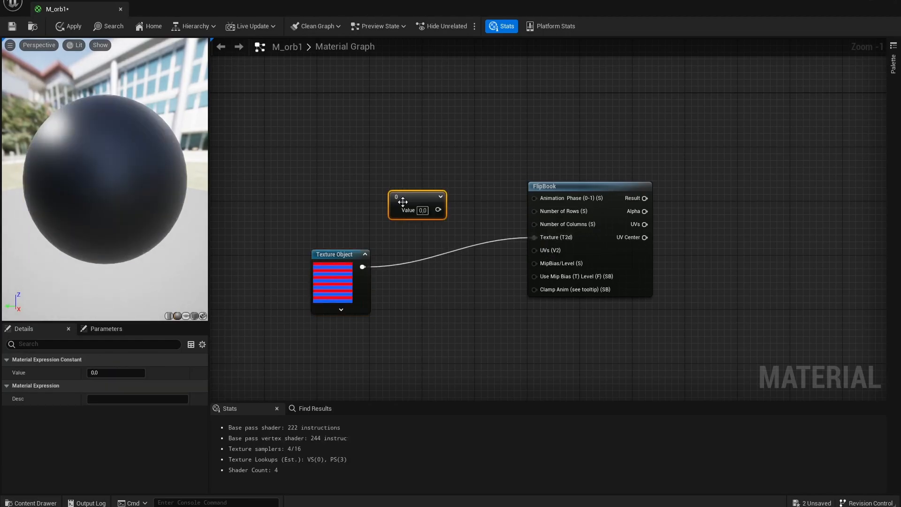
left_click(422, 210)
type("6")
left_click(417, 171)
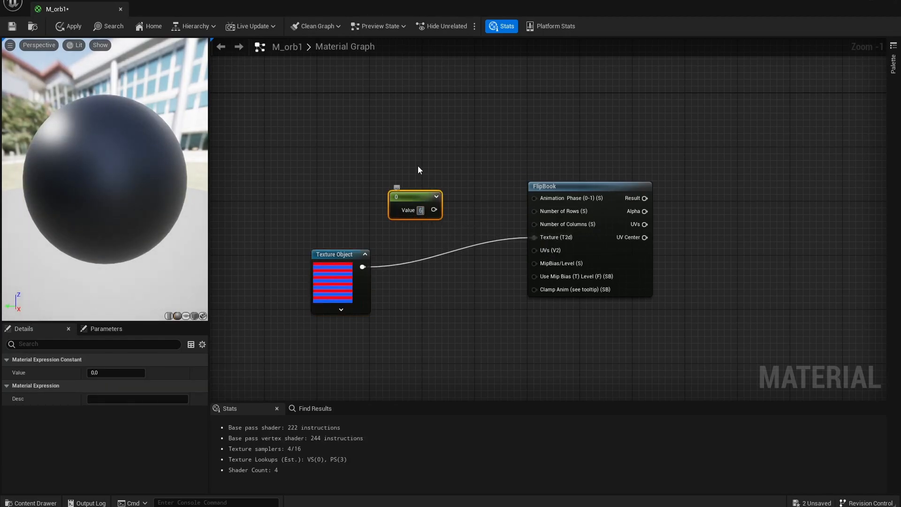
left_click_drag(438, 209, 398, 211)
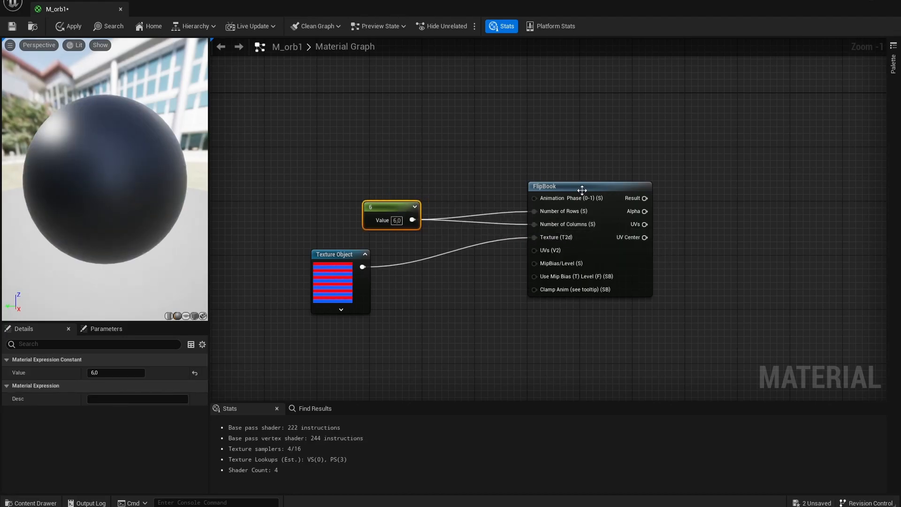
Step: Move the FlipBook node closer to its input nodes and connect its Result output to the material's Base Color
left_click_drag(581, 190, 528, 210)
right_click_drag(601, 175, 440, 193)
scroll(441, 193, "down", 2)
left_click_drag(427, 225, 650, 164)
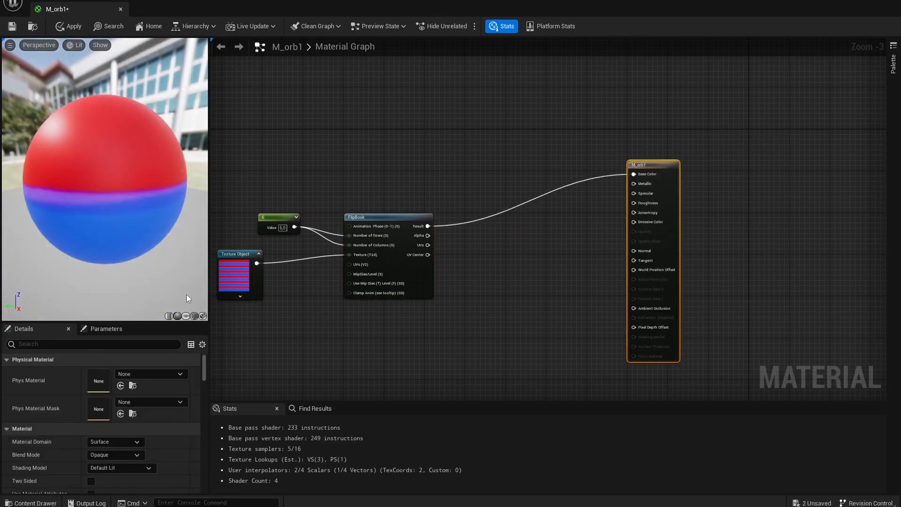
Step: Preview the material on a plane and frame the plane facing the camera
left_click(185, 315)
left_click_drag(145, 226, 144, 208)
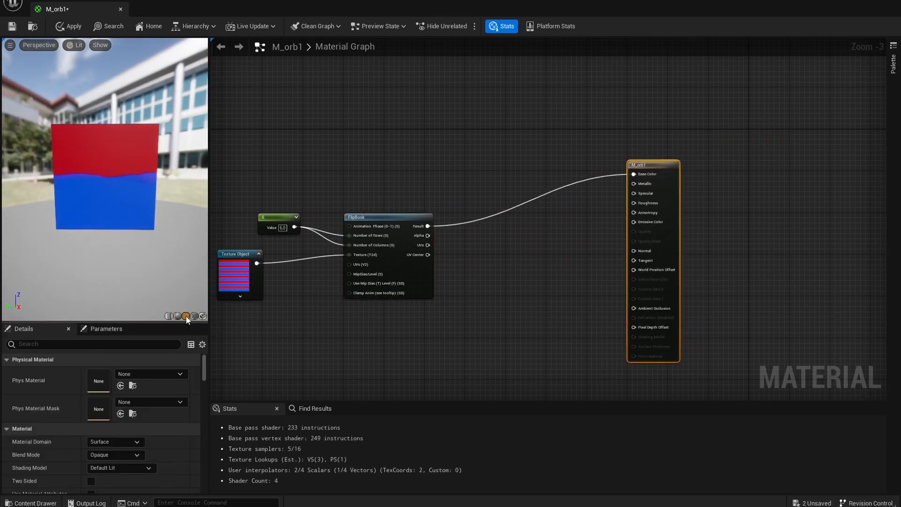
scroll(105, 143, "up", 3)
left_click_drag(104, 142, 92, 132)
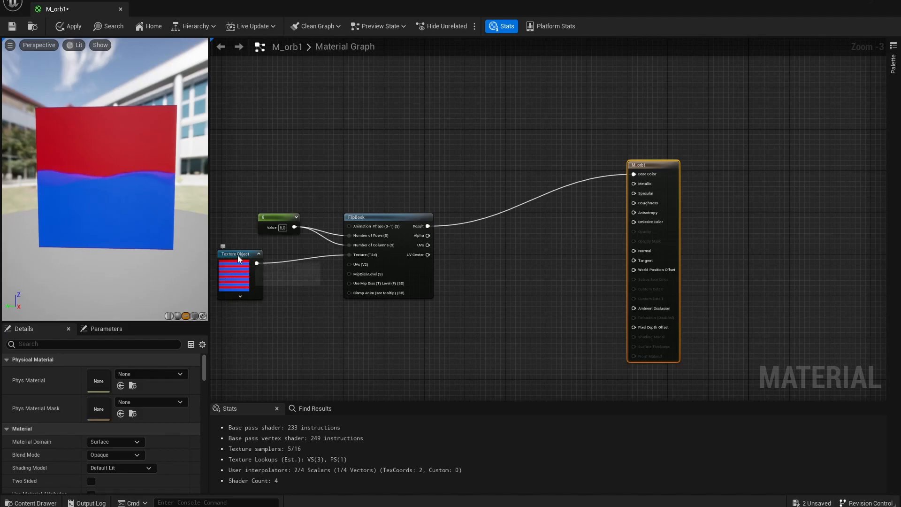
Step: Move the Texture Object node closer to the FlipBook node and shift the FlipBook node slightly
left_click_drag(231, 280, 262, 280)
left_click(398, 189)
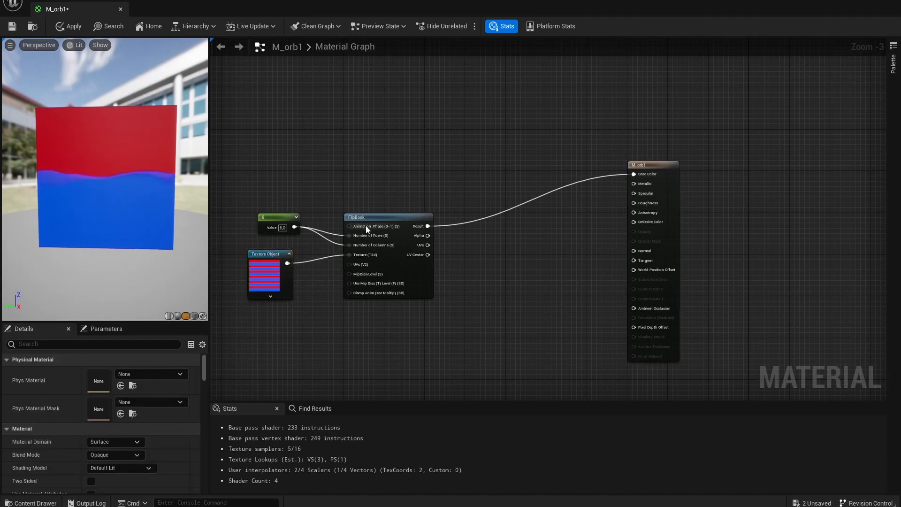
scroll(359, 226, "up", 3)
left_click_drag(371, 214, 403, 190)
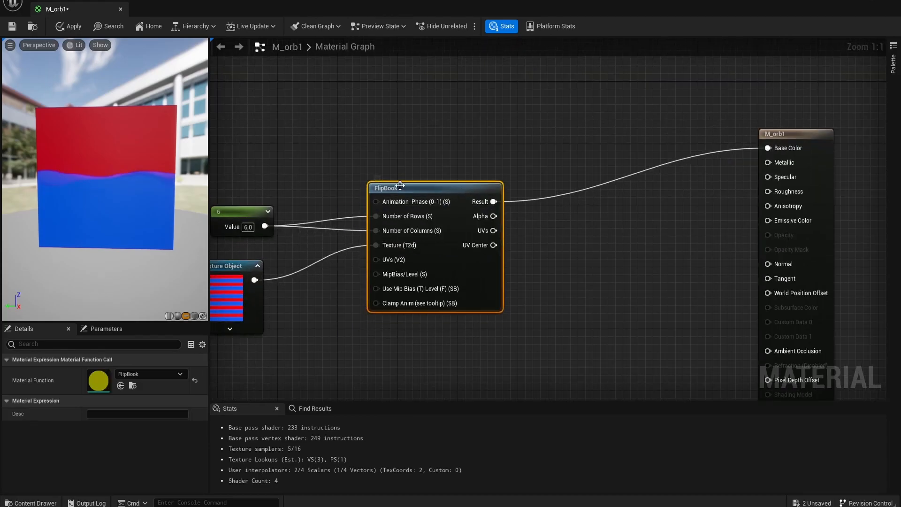
Step: Add a Time node above the constant and feed it into input A of a new Multiply node
right_click_drag(320, 151, 488, 178)
right_click(426, 144)
type("time")
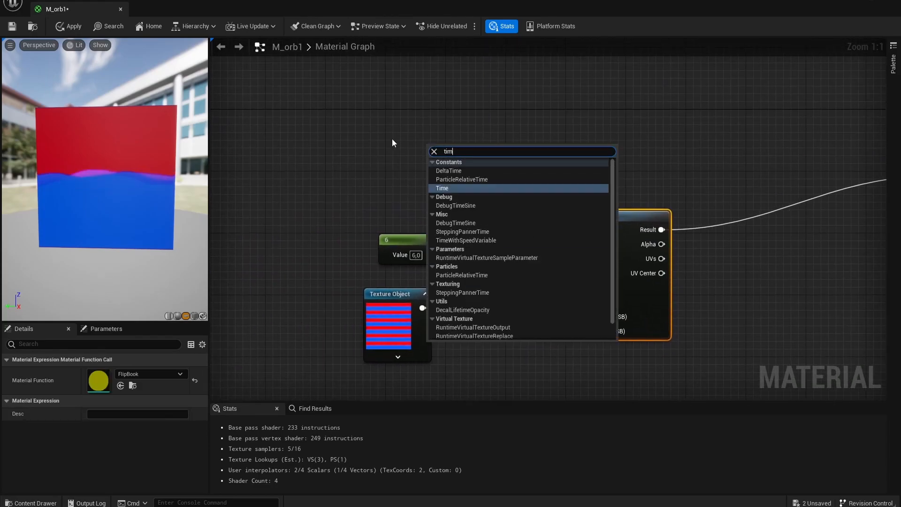
key("Return")
left_click_drag(447, 157, 415, 128)
left_click(418, 136)
left_click(425, 136)
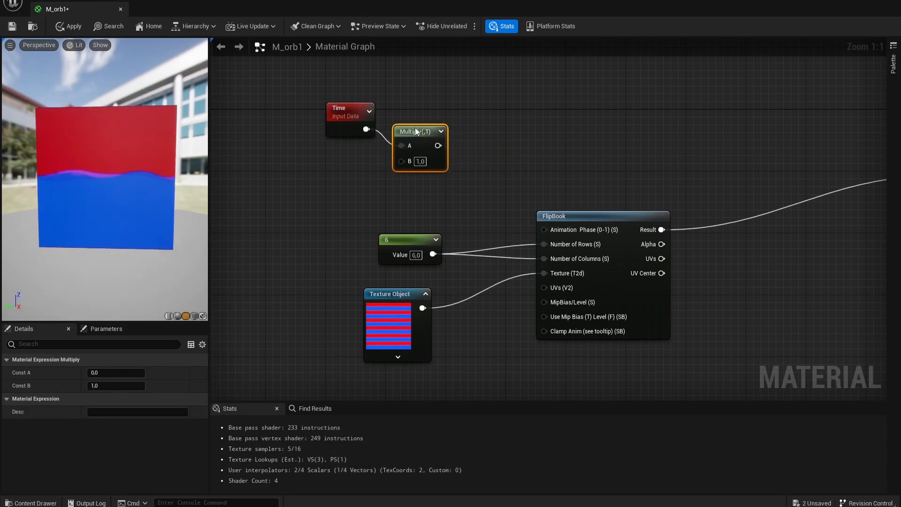
Step: Set the Multiply node's B value to 0.25 and connect its output to the FlipBook's Animation Phase input
left_click(420, 161)
type("0,25")
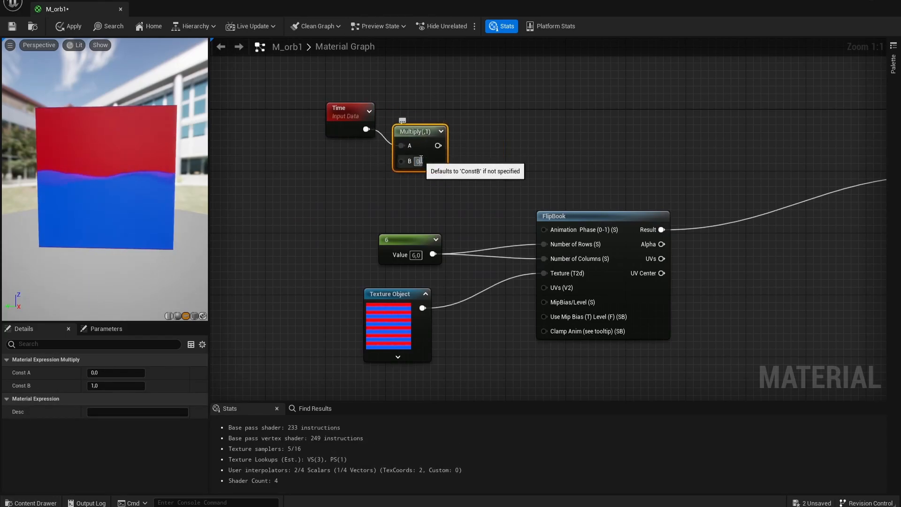
key("Return")
left_click_drag(446, 145, 544, 229)
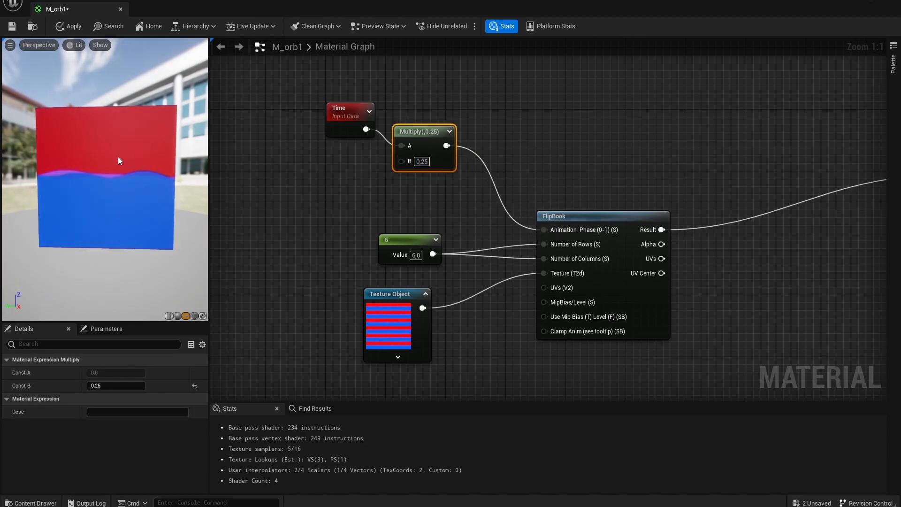
mouse_move(105, 185)
left_mouse_down()
mouse_move(116, 185)
mouse_move(94, 186)
left_mouse_up()
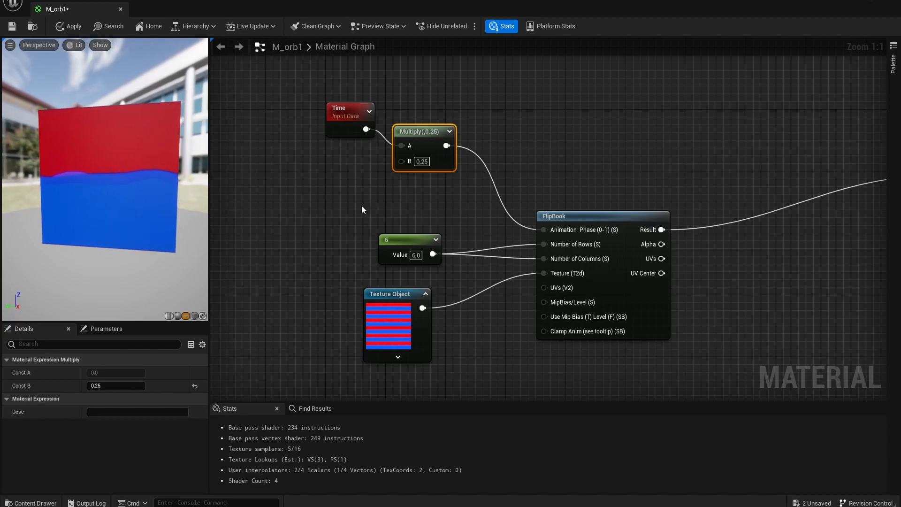
Step: Move the FlipBook node and all its input nodes together further away from the material output node
right_click_drag(358, 197, 325, 150)
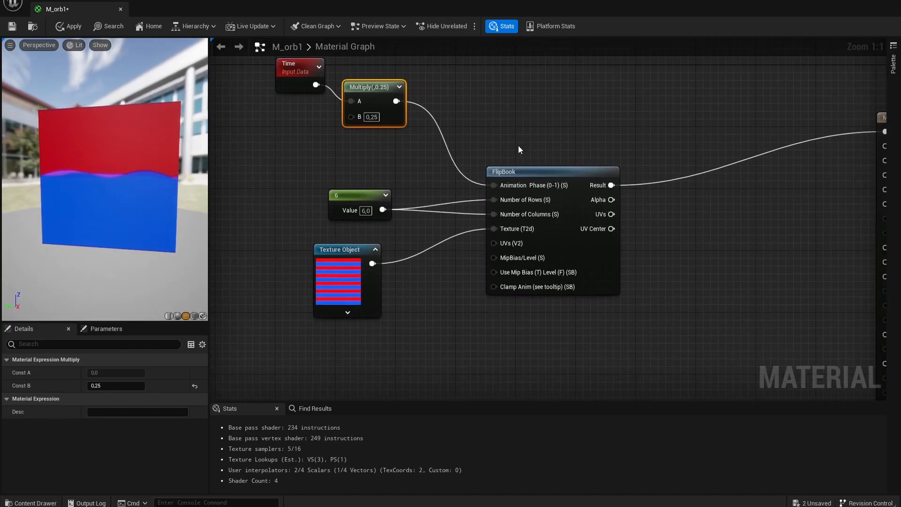
scroll(435, 289, "down", 1)
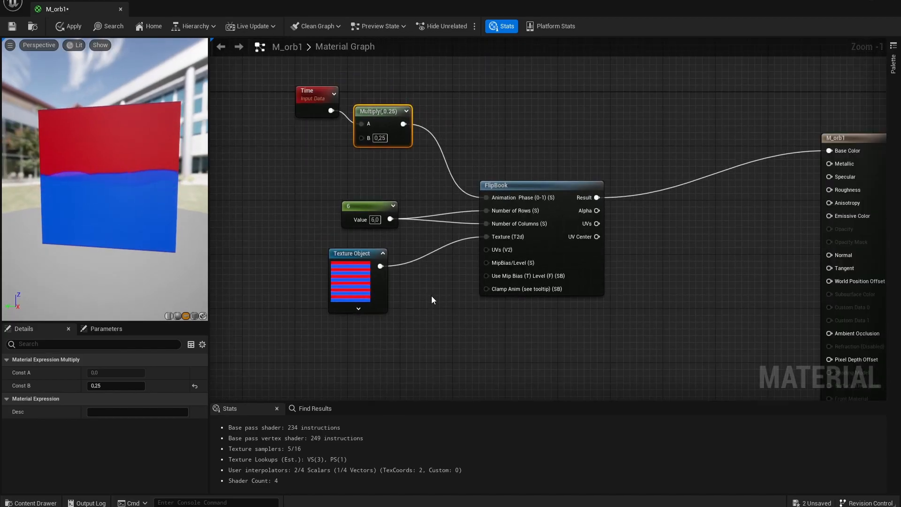
right_click_drag(477, 315, 564, 305)
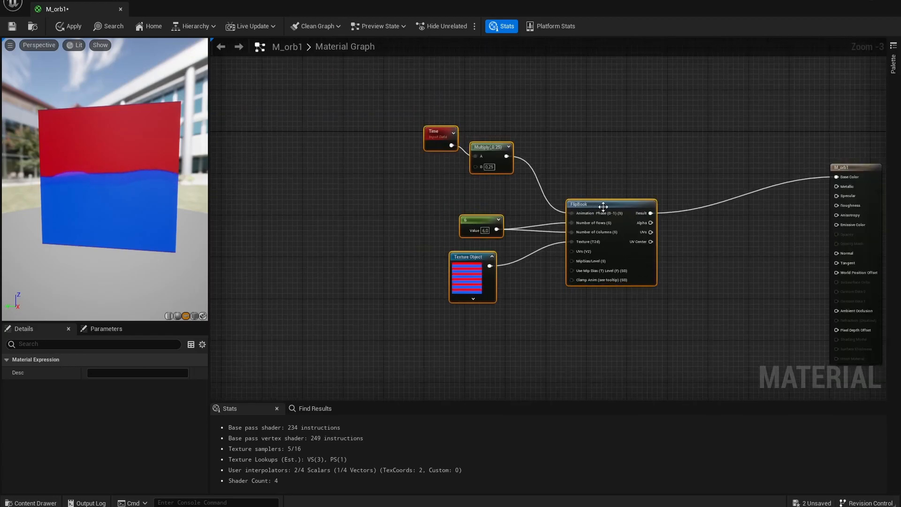
left_click_drag(602, 205, 441, 181)
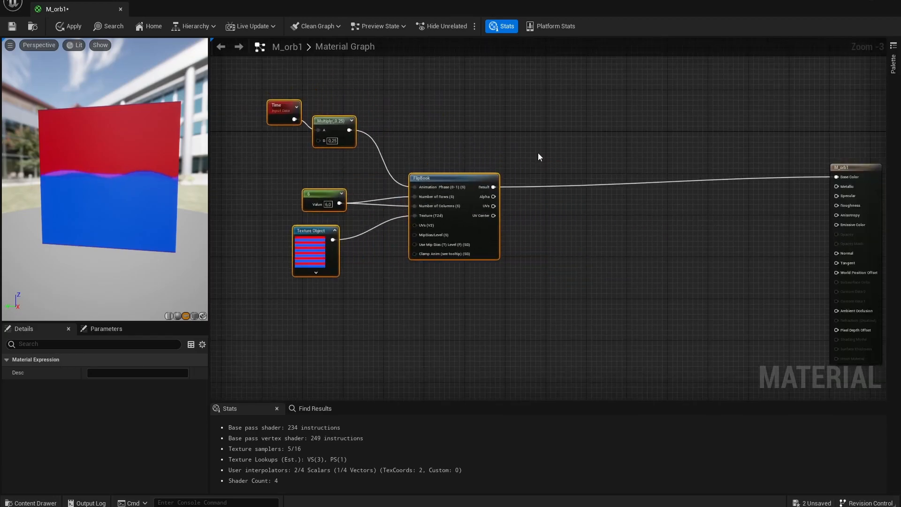
left_click(563, 264)
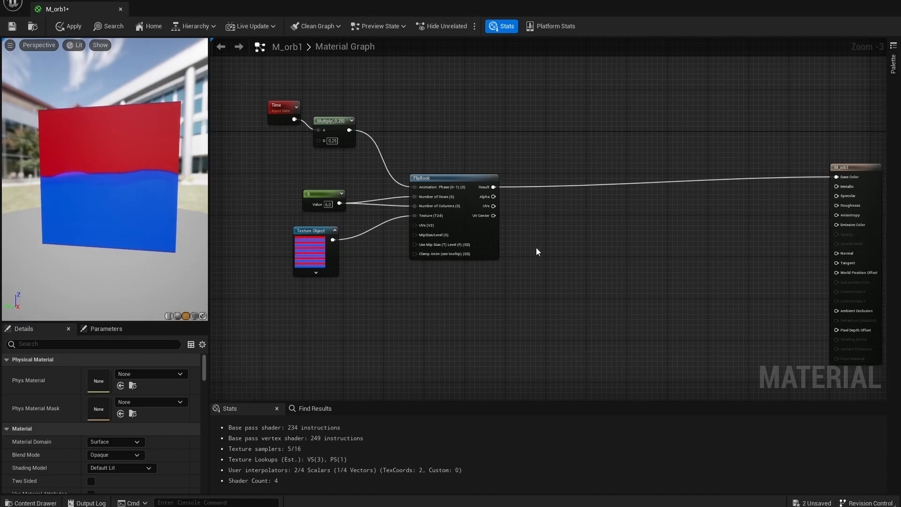
Step: Set the M_orb1 material's Blend Mode to Masked
right_click_drag(536, 249, 558, 258)
right_click_drag(424, 286, 483, 310)
right_click_drag(613, 307, 514, 288)
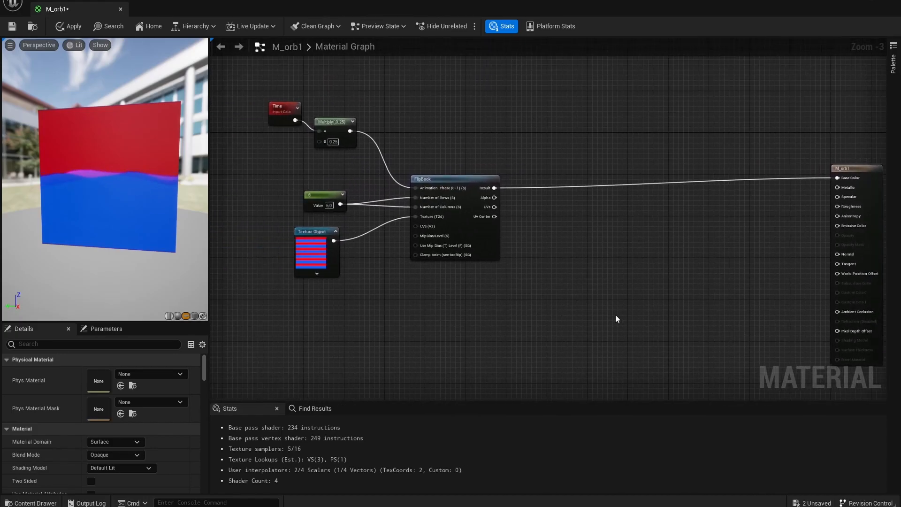
left_click_drag(138, 168, 115, 167)
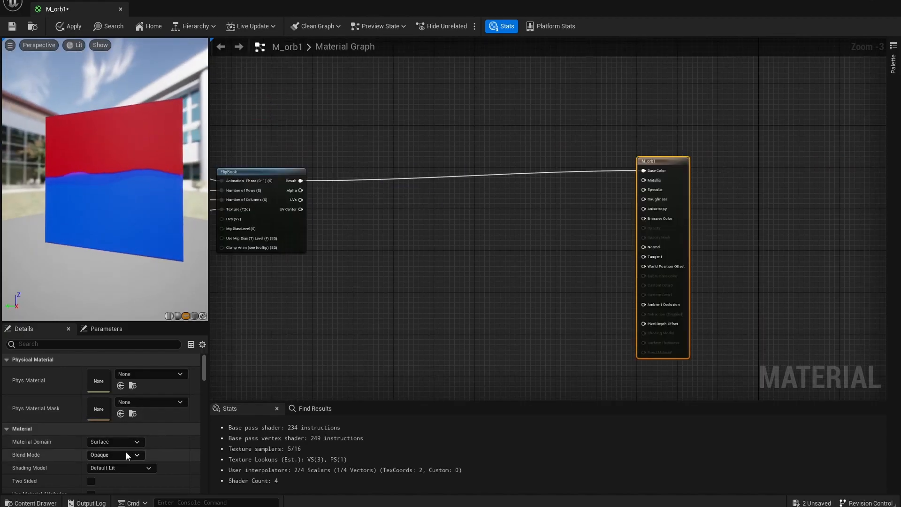
left_click(126, 454)
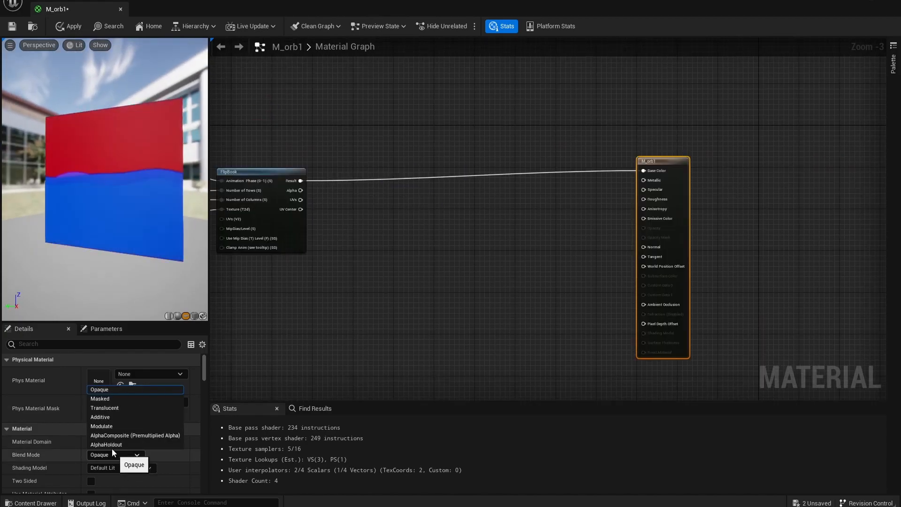
left_click(103, 399)
right_click_drag(551, 281, 601, 258)
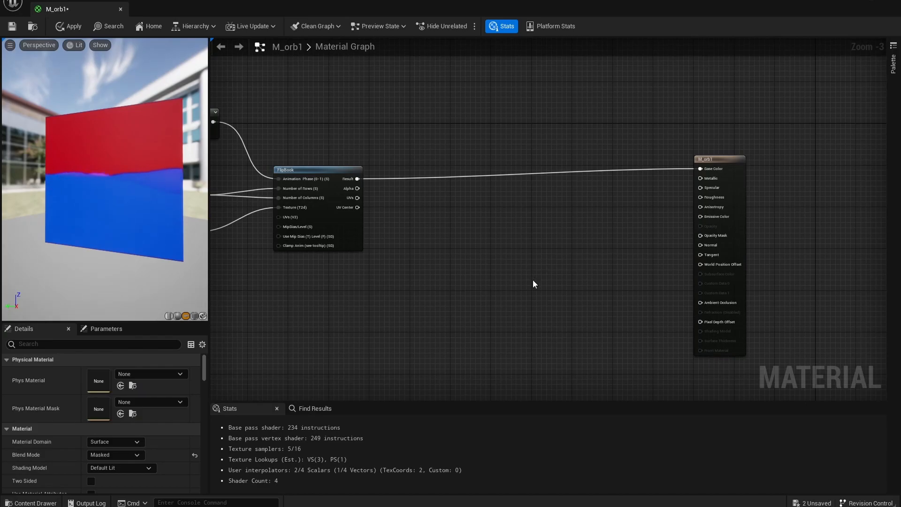
Step: Uncover the Orb folder's assets and examine the orb fluid mask, normal and roughness textures
double_click(519, 8)
left_click_drag(519, 19, 413, 30)
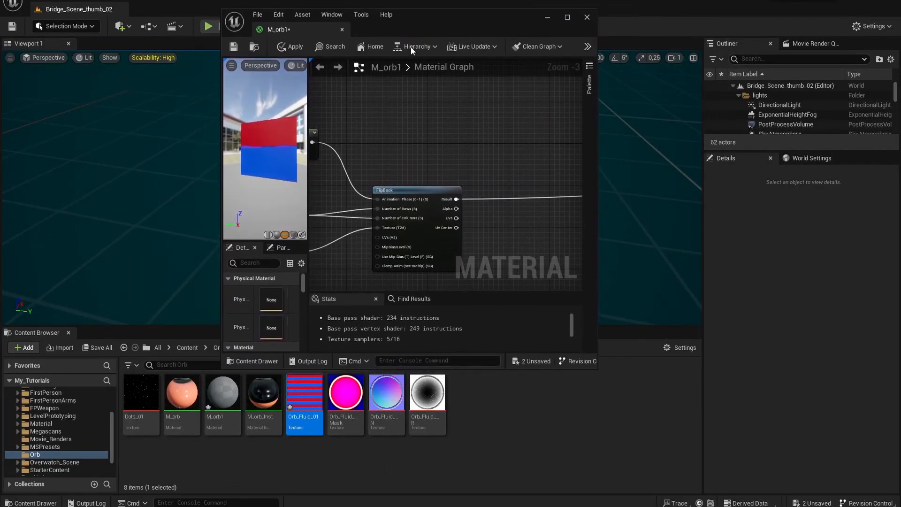
left_click(346, 399)
left_click(384, 395)
left_click(426, 397)
left_click(525, 398)
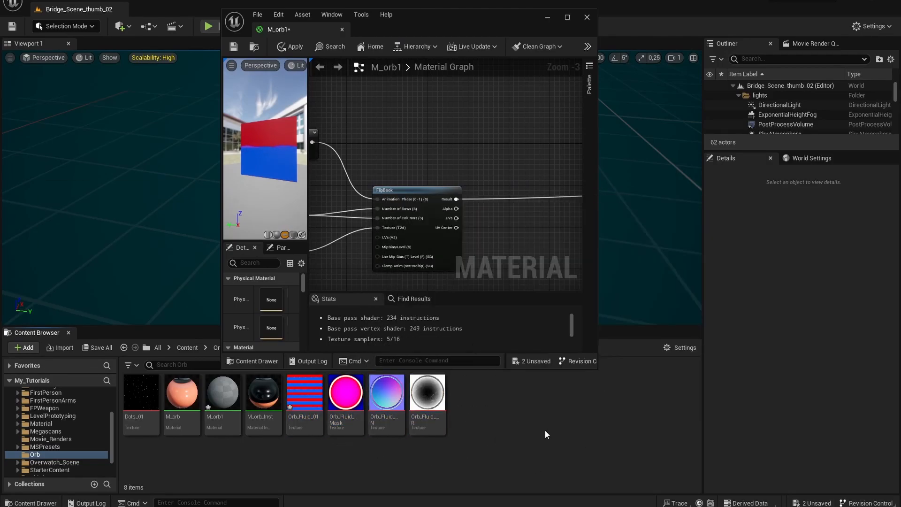
Step: Try masking the plane into a circle by connecting a RadialGradientExponential node to the material's Opacity Mask
right_click(497, 114)
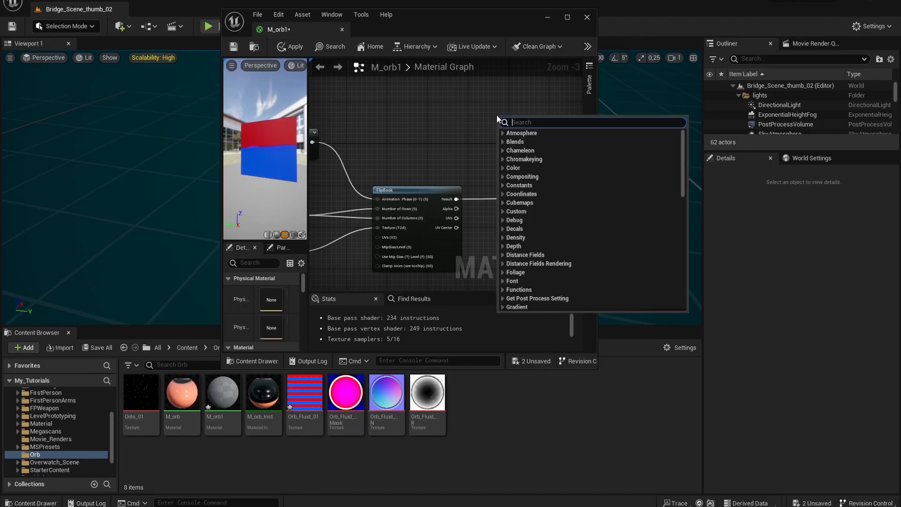
type("rad")
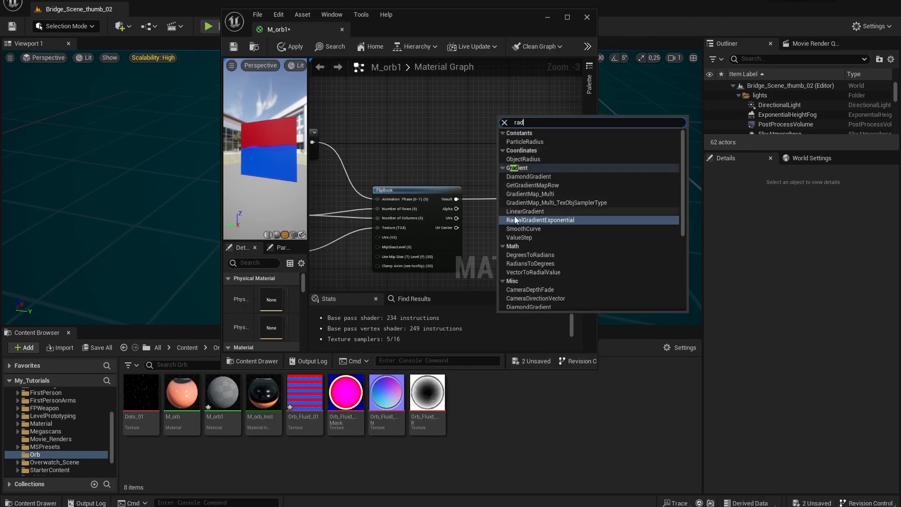
left_click(540, 220)
left_click(569, 17)
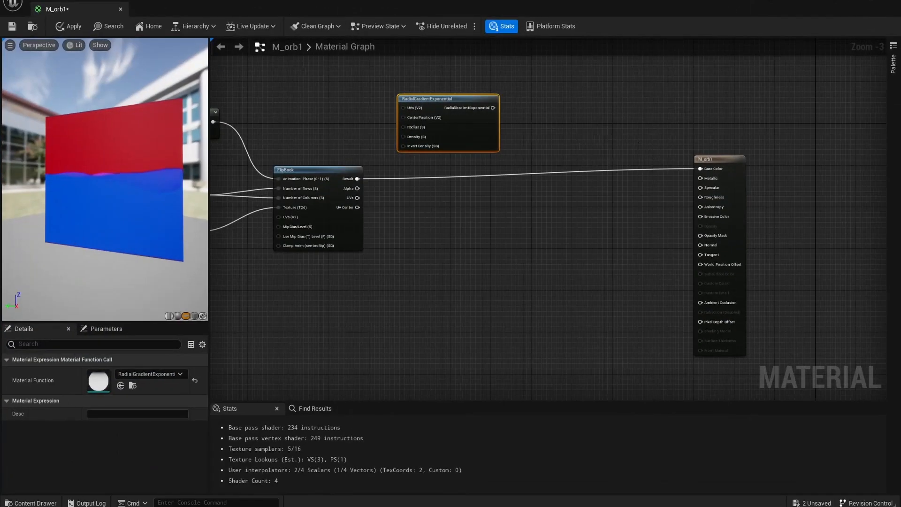
left_click_drag(416, 110, 628, 238)
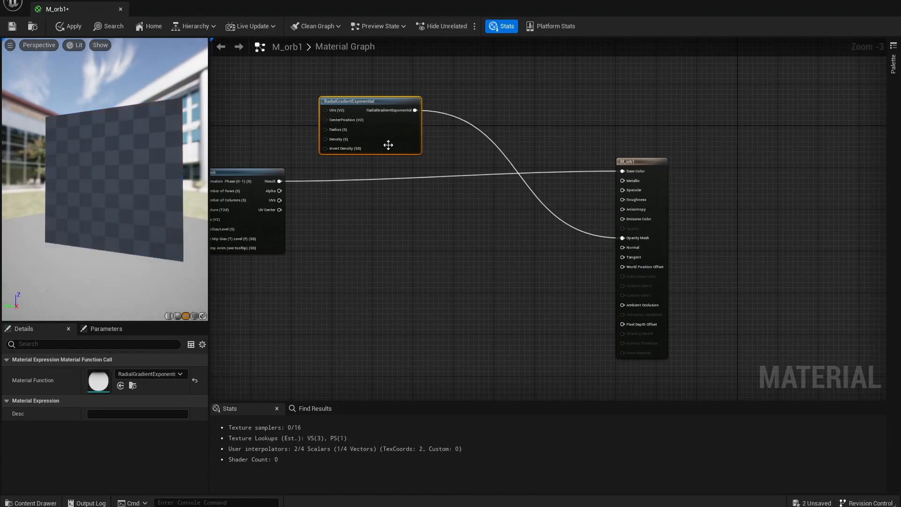
left_click_drag(391, 141, 477, 297)
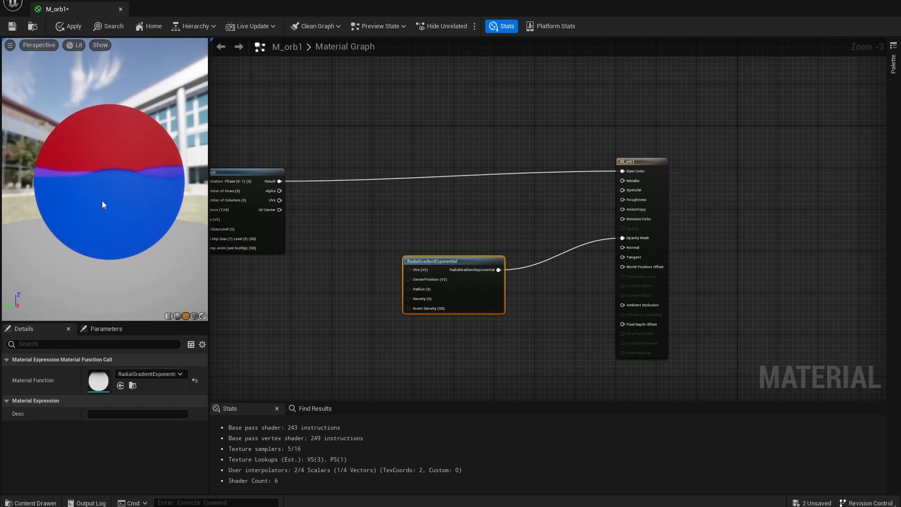
right_click_drag(48, 199, 47, 237)
left_click_drag(117, 220, 120, 214)
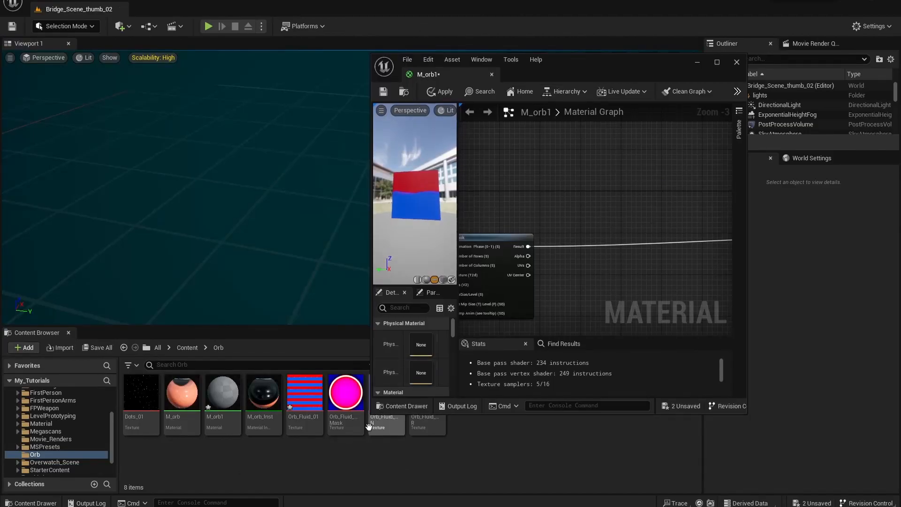
Step: Add the Orb_Fluid_01_Mask texture as a Texture Sample below the FlipBook wire and connect its R channel to Opacity Mask
left_click_drag(346, 392, 615, 167)
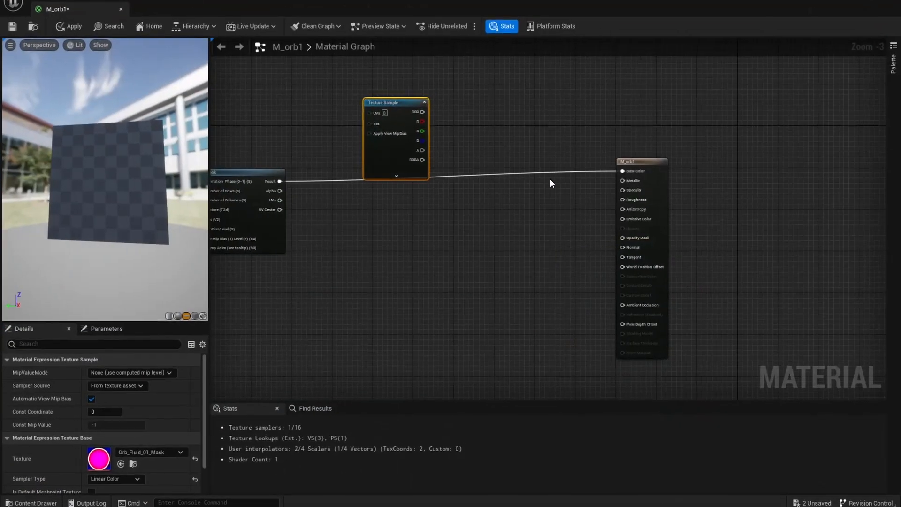
right_click_drag(550, 179, 347, 145)
left_click_drag(300, 108, 367, 289)
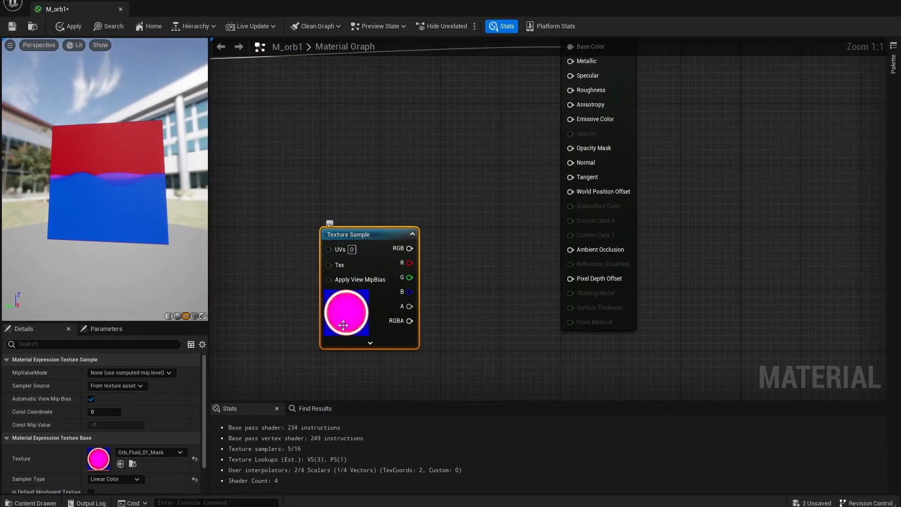
left_click(406, 183)
right_click_drag(445, 215, 524, 214)
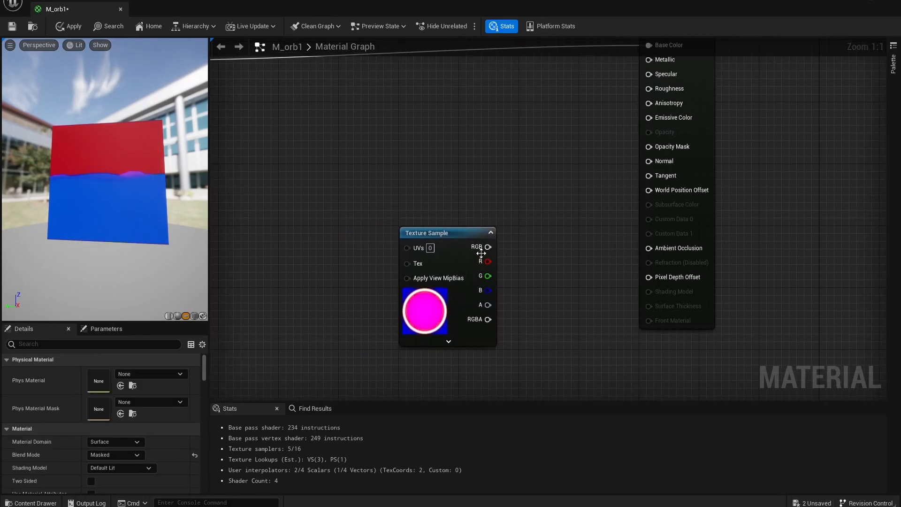
left_click_drag(488, 261, 648, 146)
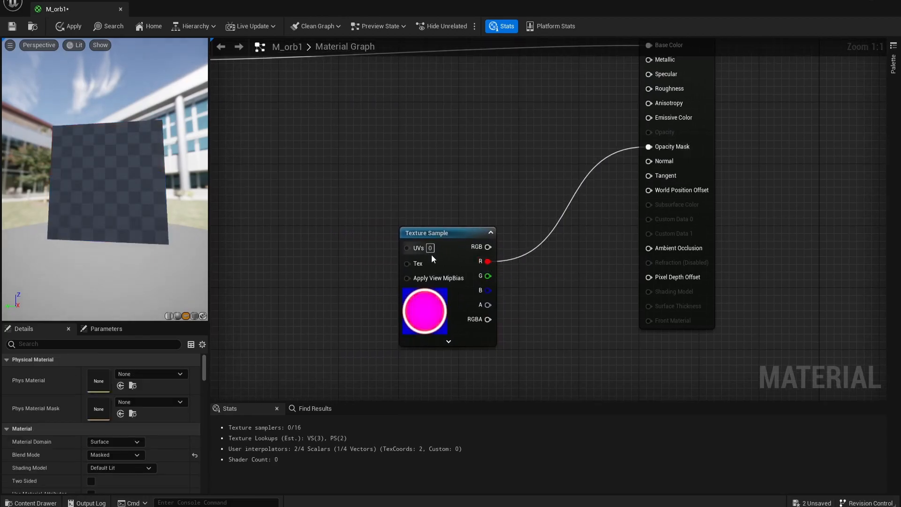
Step: Add the Orb_Fluid_01_N texture as a Texture Sample below the mask sample, connect its RGB to Normal, and save the material
left_click_drag(449, 230, 410, 176)
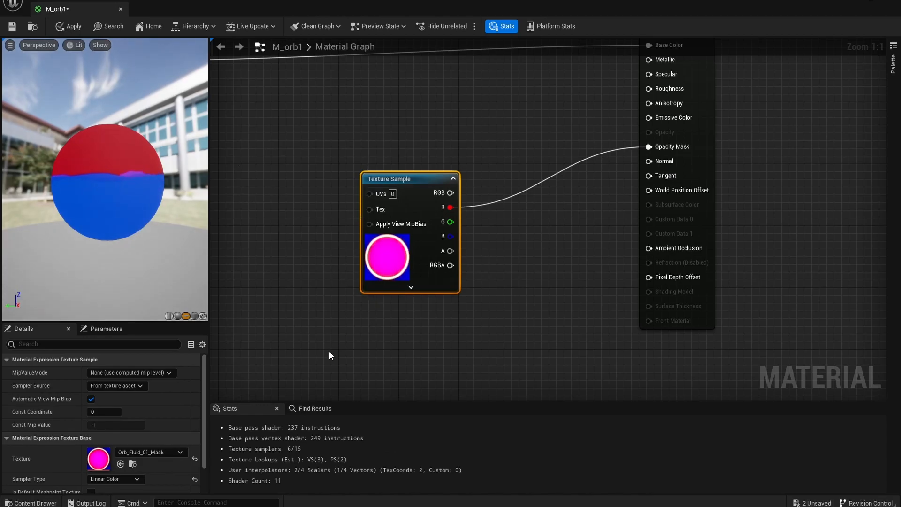
left_click(871, 1)
left_click_drag(388, 402, 396, 176)
left_click(552, 36)
left_click_drag(378, 147, 632, 142)
mouse_move(133, 191)
left_mouse_down()
mouse_move(123, 188)
mouse_move(153, 184)
mouse_move(120, 191)
left_mouse_up()
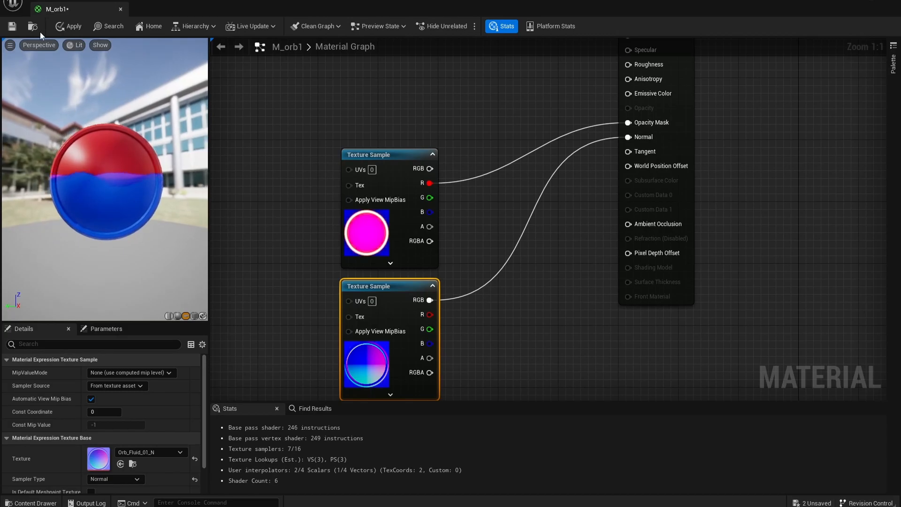
left_click(10, 28)
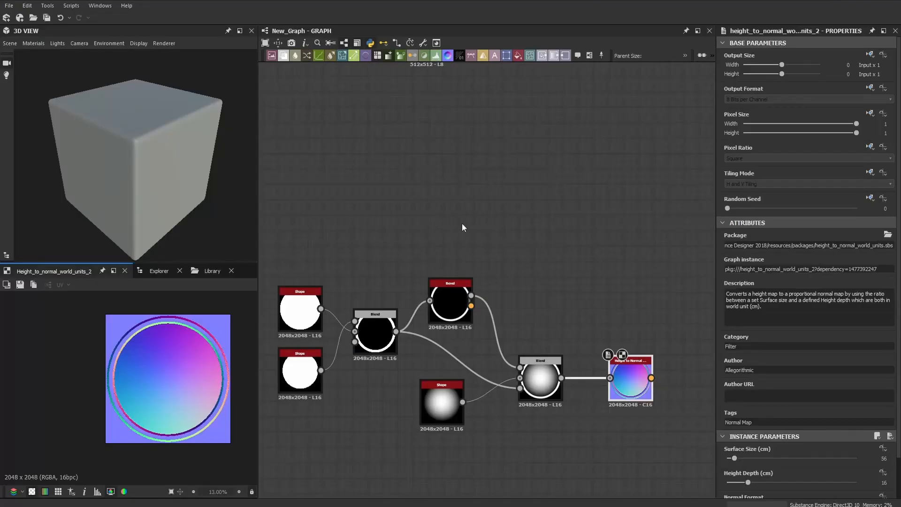
Step: Switch to Substance Designer and examine the two Shape nodes, the Subtract Blend and the Bevel that form the orb's ring
middle_click_drag(434, 247, 475, 155)
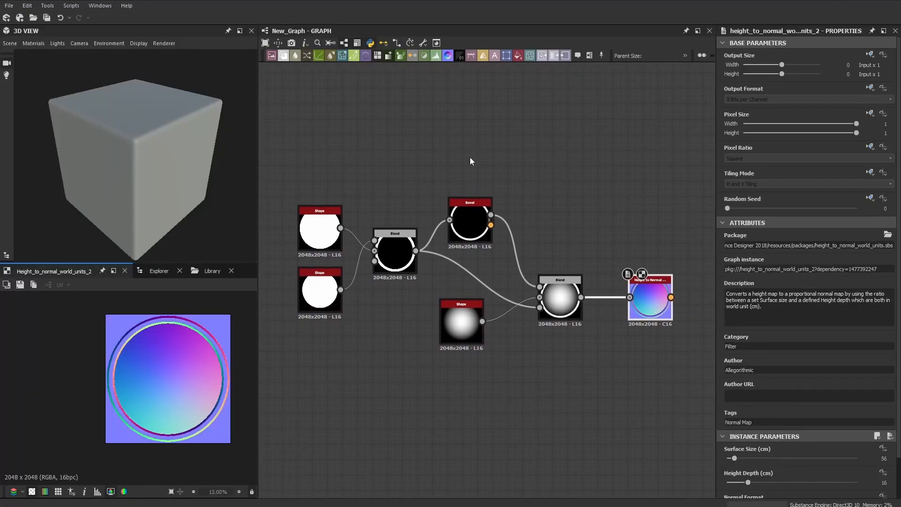
left_click(391, 262)
double_click(323, 245)
double_click(323, 291)
double_click(390, 262)
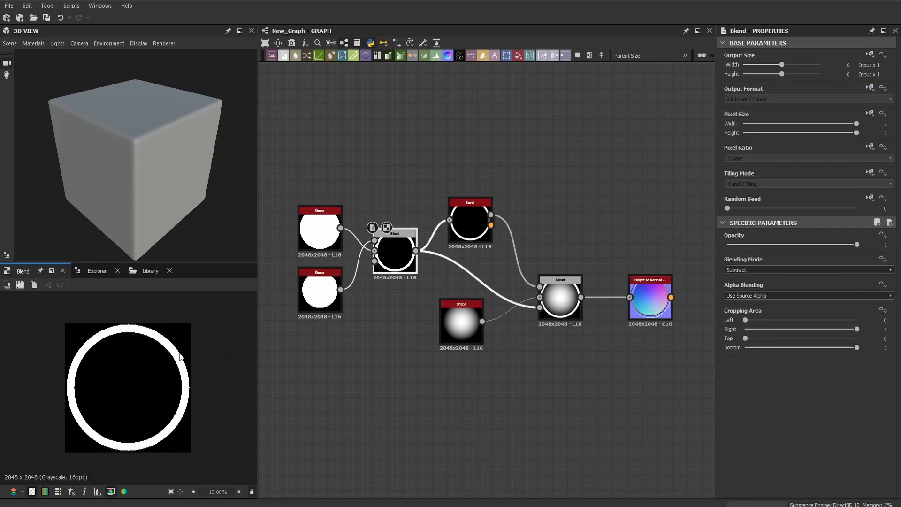
double_click(469, 236)
scroll(209, 374, "up", 5)
middle_click_drag(237, 380, 170, 407)
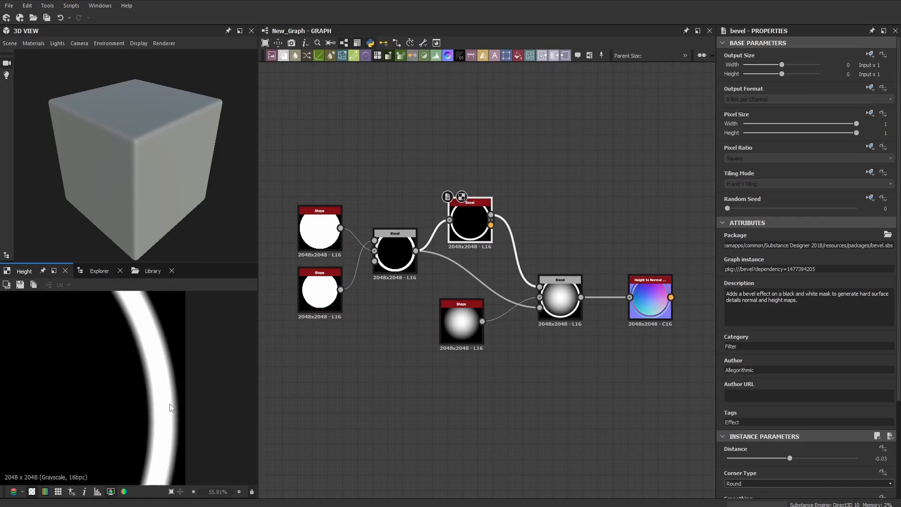
Step: Examine the Blend that combines the ring with the Paraboloid shape, and its Height to Normal World Units conversion
double_click(571, 307)
key("f")
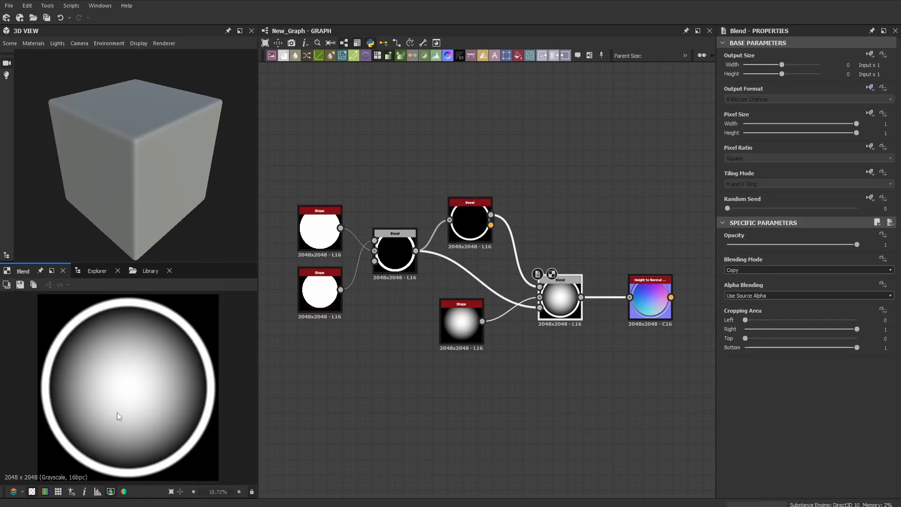
left_click(447, 327)
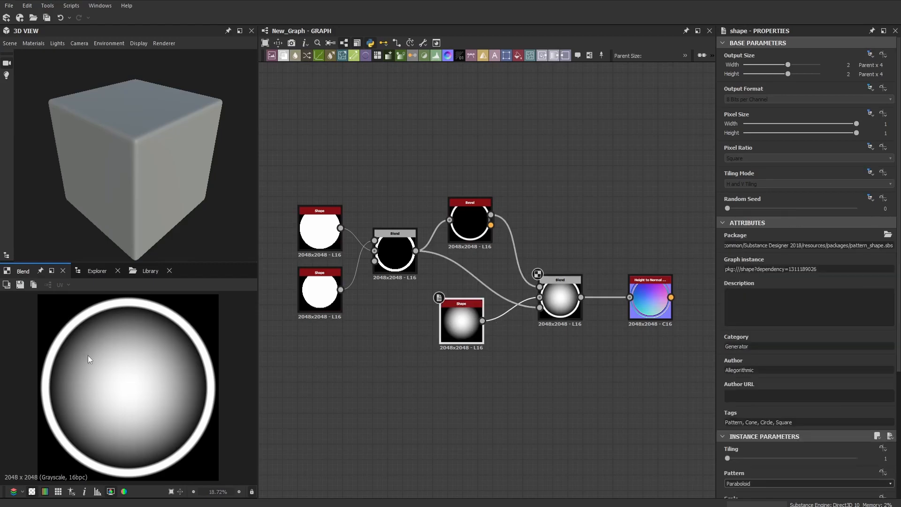
double_click(652, 314)
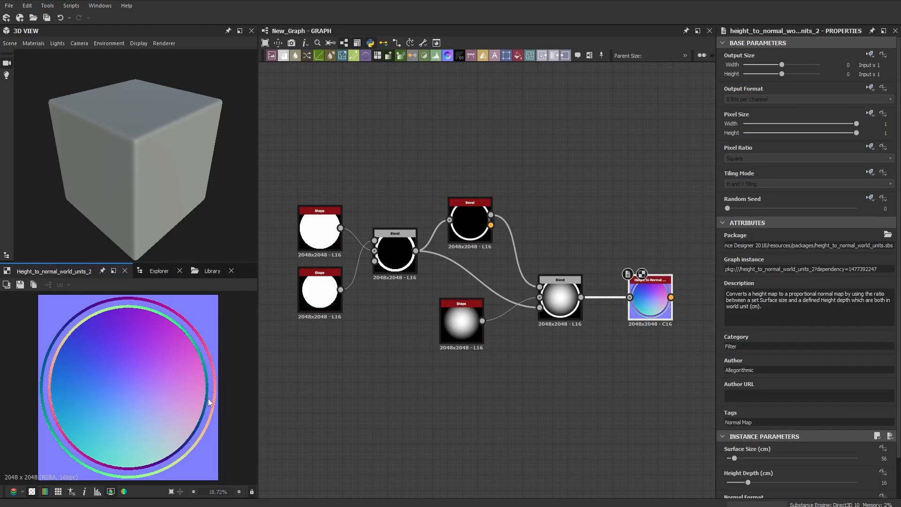
middle_click_drag(571, 390, 517, 386)
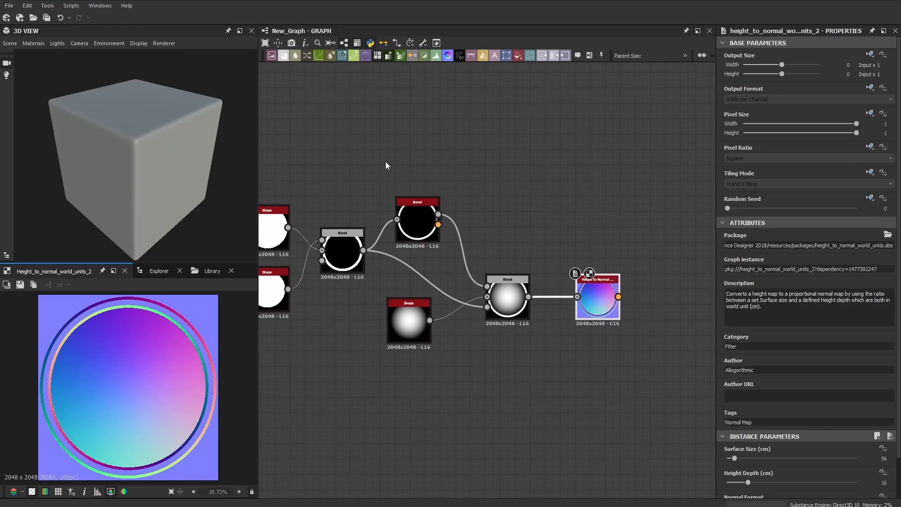
double_click(492, 319)
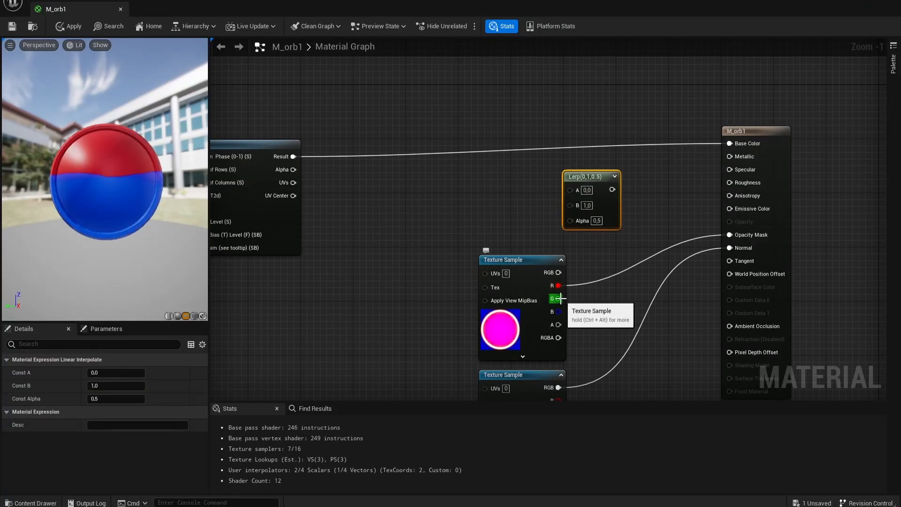
Step: Drive a Lerp's Alpha with the mask texture's G channel and route the FlipBook result through its A input into Base Color
left_click_drag(558, 299, 581, 224)
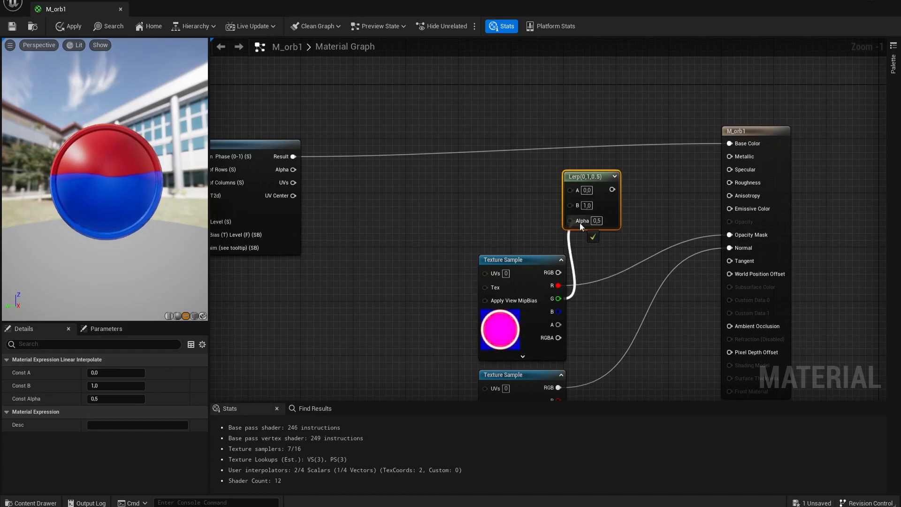
left_click_drag(570, 283, 511, 284)
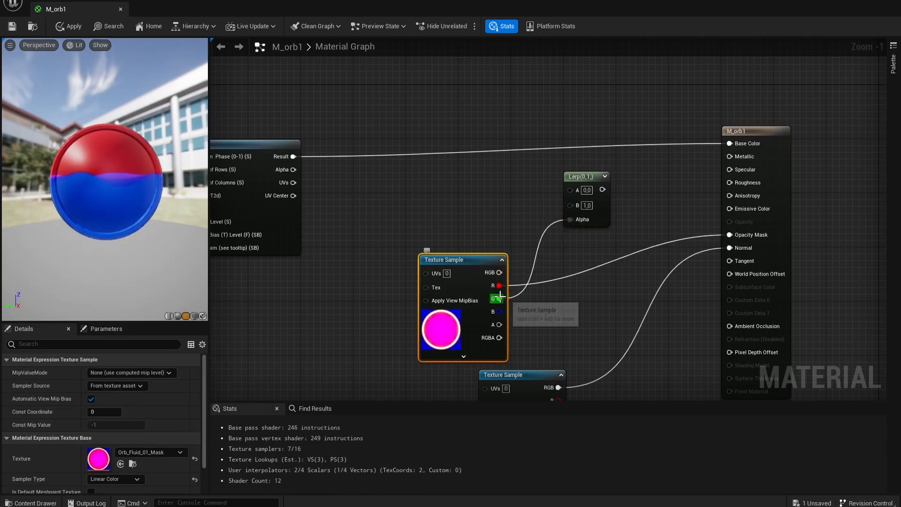
right_click_drag(501, 200, 520, 217)
left_click_drag(316, 168, 751, 160)
right_click_drag(578, 289, 679, 228)
scroll(679, 228, "down", 3)
Step: Move the Time, Multiply, Constant, Texture Object and FlipBook nodes farther from the Lerp and inspect the orb preview
left_click_drag(569, 313, 367, 151)
left_click_drag(525, 227, 400, 181)
left_click(222, 174)
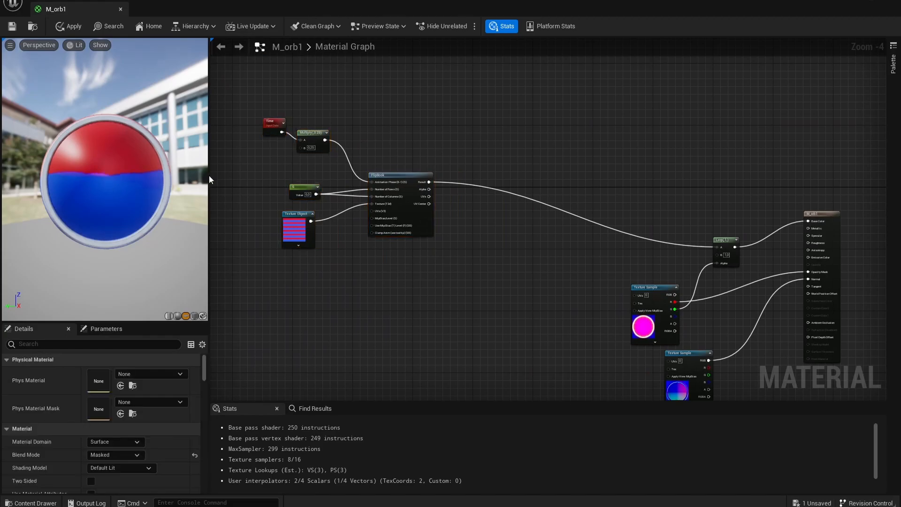
scroll(118, 140, "down", 3)
scroll(111, 155, "up", 6)
scroll(111, 162, "down", 5)
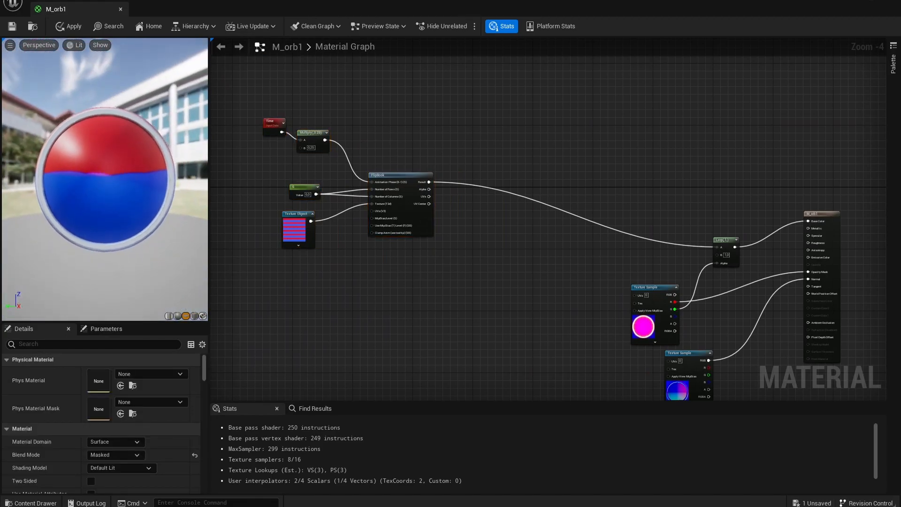
Step: Add a ComponentMask node limited to the R channel, fed by the FlipBook's Result, and collapse its options
right_click(436, 155)
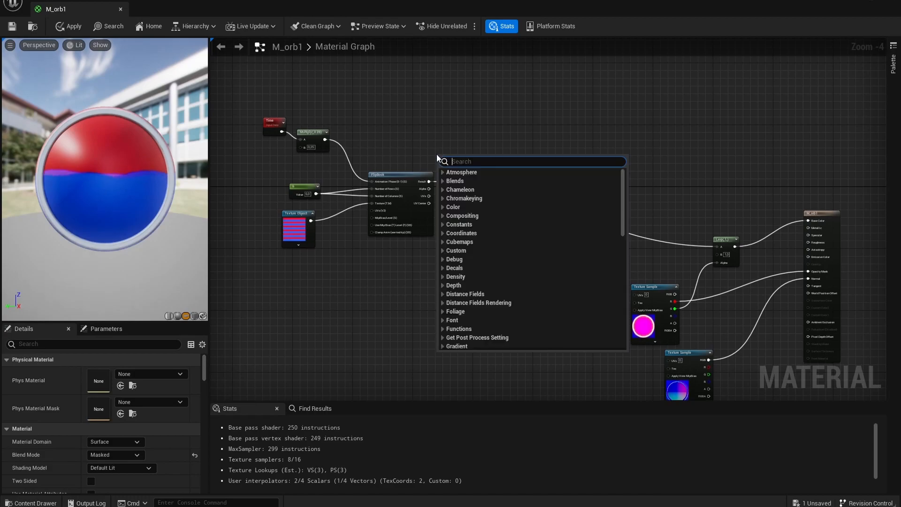
type("mask")
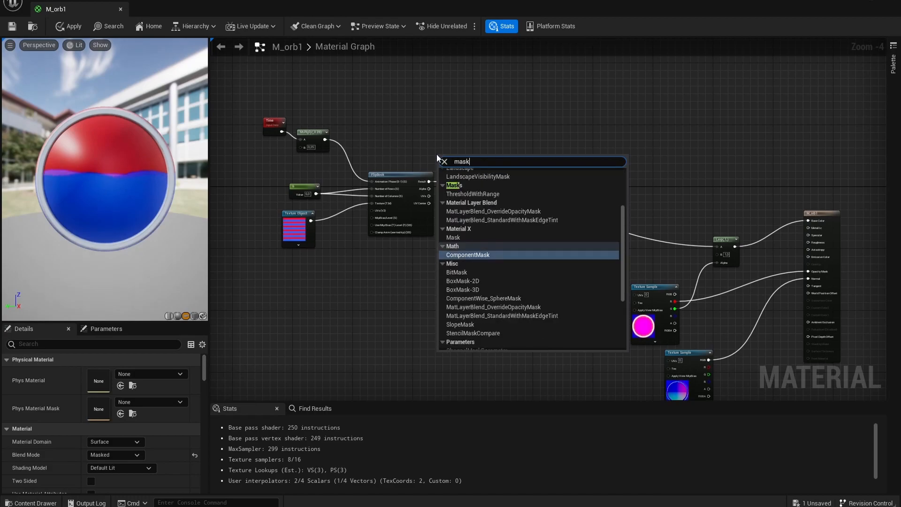
left_click(464, 255)
scroll(467, 154, "up", 4)
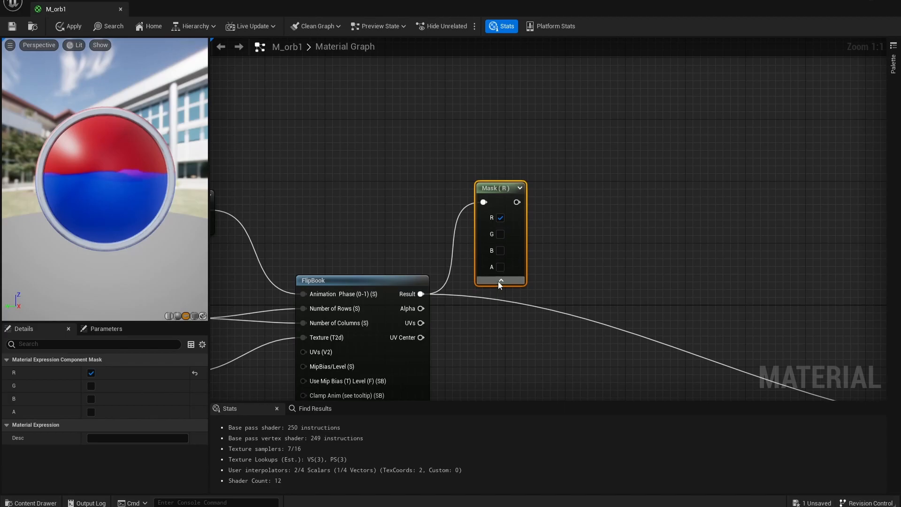
left_click(501, 282)
right_click_drag(564, 186, 593, 218)
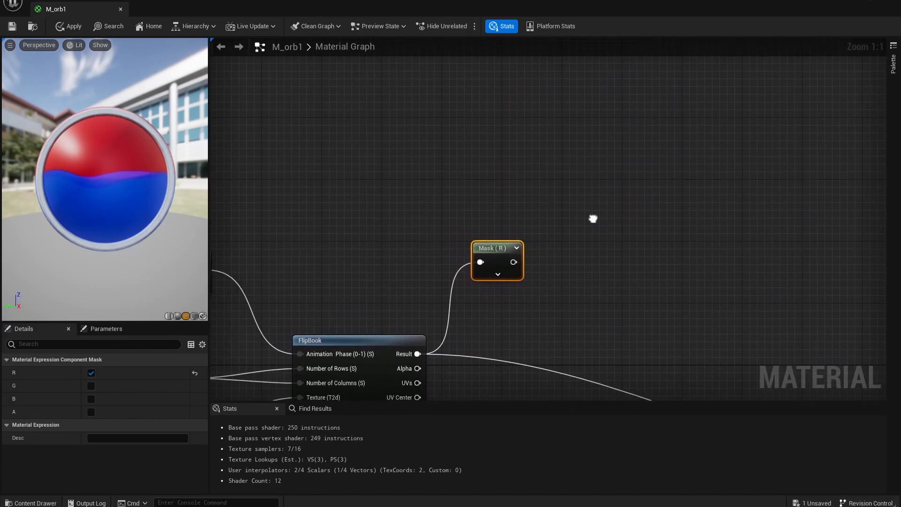
Step: Add a new Lerp node above the R mask and a Constant3Vector beside it coloured pure red (1, 0, 0)
right_click_drag(554, 244, 598, 225)
right_click_drag(650, 198, 597, 213)
key("l")
left_click(599, 205)
left_click_drag(638, 203, 646, 117)
left_click(498, 110)
key("3")
left_click(451, 86)
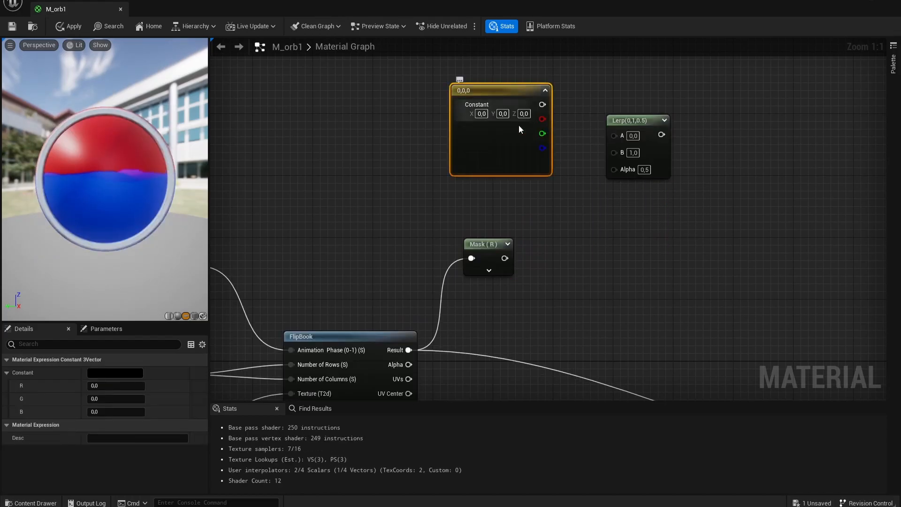
left_click(131, 374)
left_click_drag(252, 310, 271, 286)
left_click(274, 497)
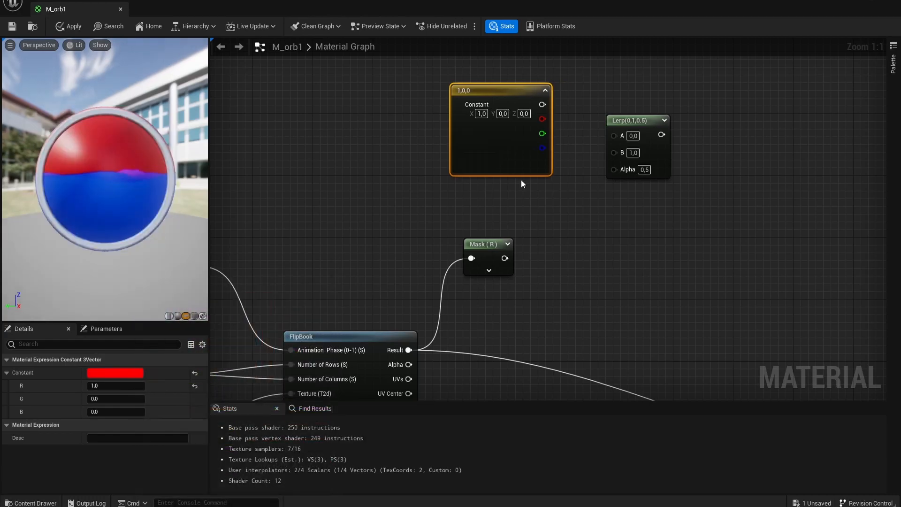
Step: Duplicate the red constant, colour the copy blue, and connect the red and blue constants to the new Lerp's A and B
left_click_drag(486, 154, 446, 114)
key("ctrl+d")
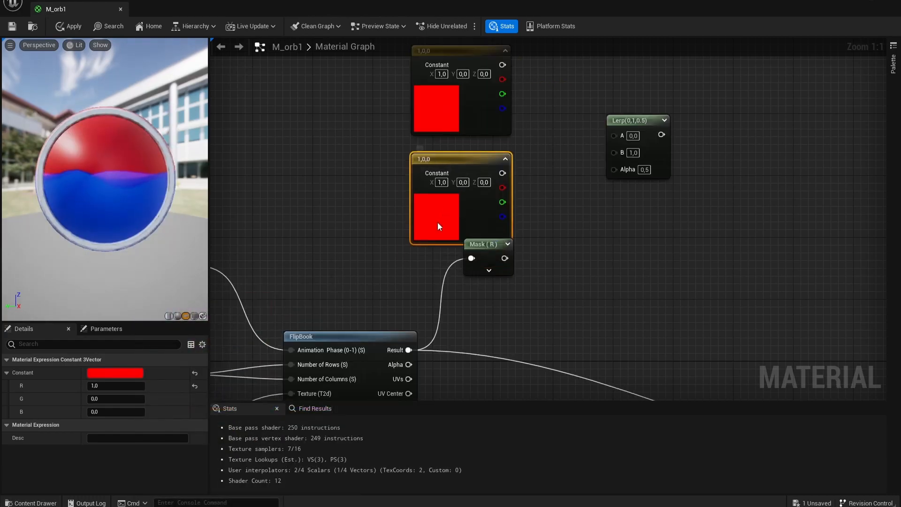
left_click_drag(435, 217, 463, 136)
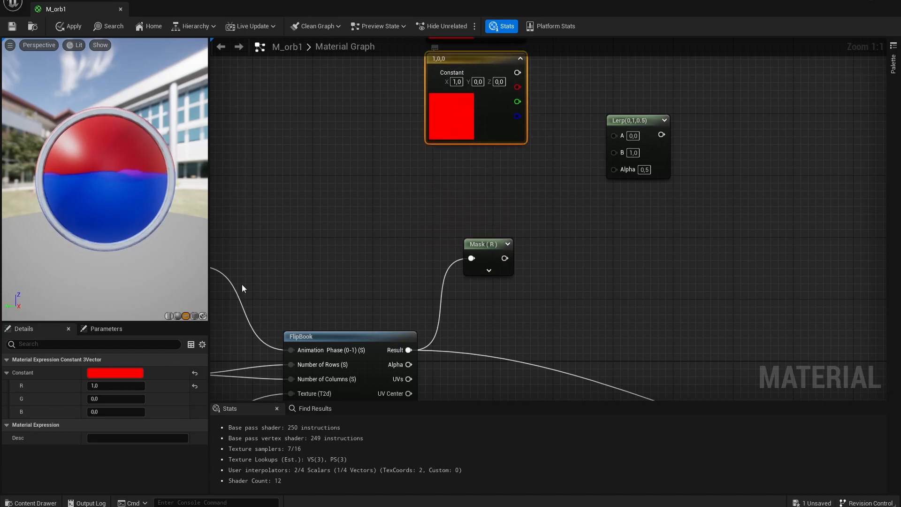
left_click(140, 372)
left_click(174, 297)
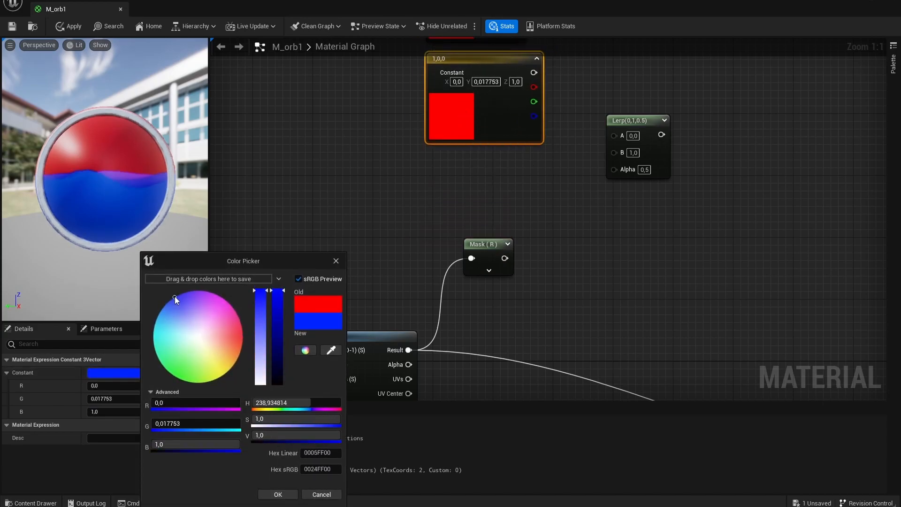
left_click(277, 494)
right_click_drag(542, 179, 497, 276)
left_click_drag(472, 68, 568, 245)
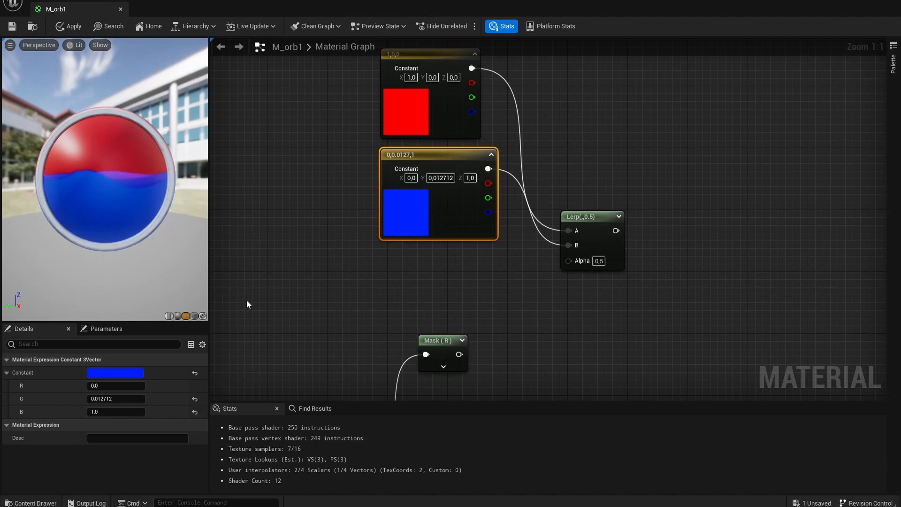
Step: Set the blue constant's colour to light green (0.314, 1, 0.22)
left_click(136, 372)
left_click_drag(165, 361, 175, 370)
left_click(270, 495)
Step: Connect the R mask to the new Lerp's Alpha, reposition the Lerp, and preview that node on the plane
left_click_drag(459, 354, 569, 259)
left_click_drag(591, 220, 658, 188)
right_click(658, 188)
left_click(690, 209)
left_click_drag(114, 174, 82, 160)
scroll(82, 160, "up", 3)
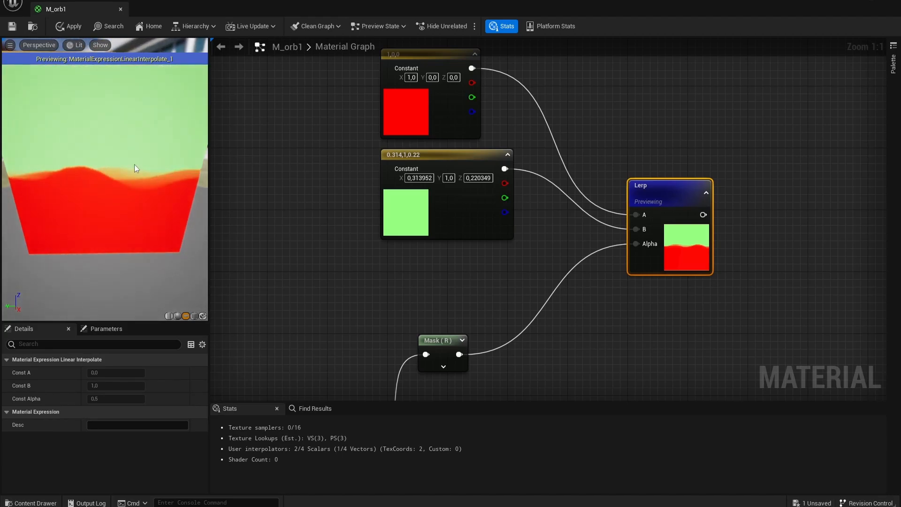
Step: Insert a Multiply node with B set to 20 between the R mask and the previewed Lerp's Alpha
right_click_drag(535, 331, 480, 196)
left_click(519, 223)
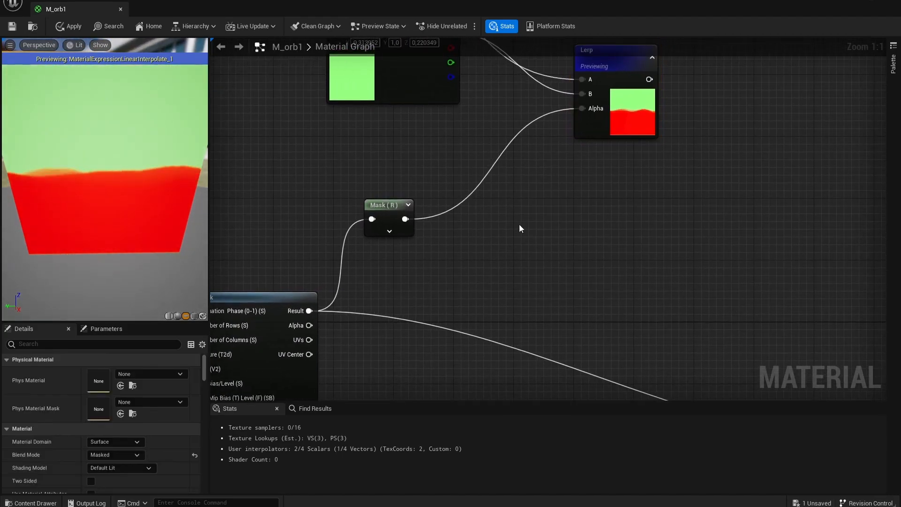
key("m")
left_click(517, 214)
left_click_drag(414, 220, 526, 234)
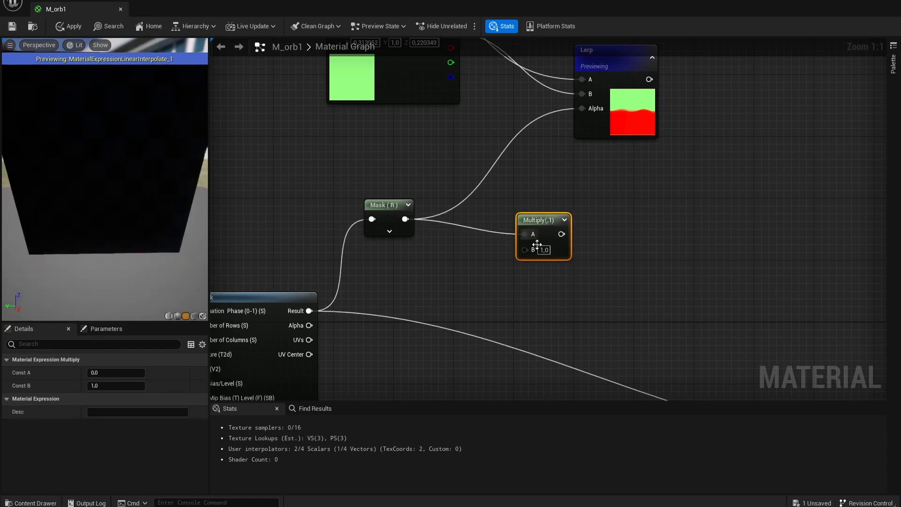
left_click(544, 250)
type("20")
key("Return")
left_click_drag(565, 229, 582, 108)
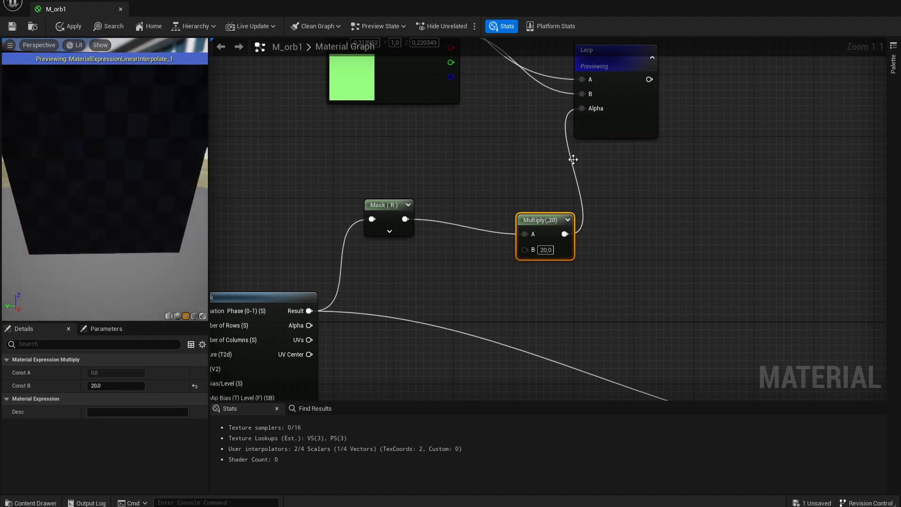
left_click_drag(541, 225, 463, 211)
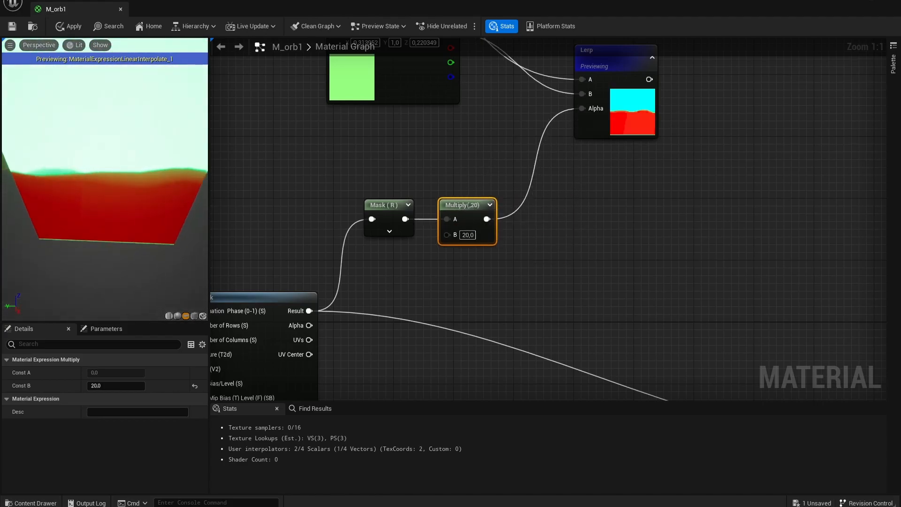
Step: Insert a Clamp node between the Multiply by 20 and the previewed Lerp's Alpha
right_click(555, 226)
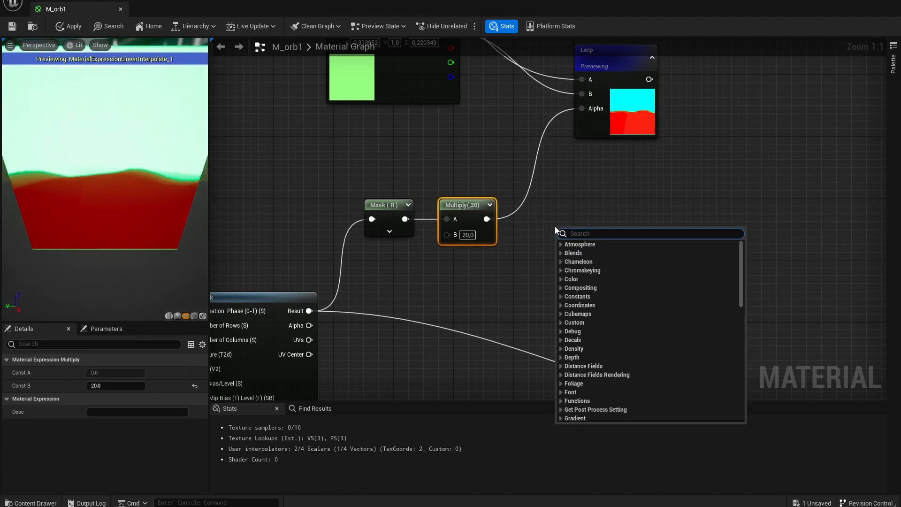
type("clam")
key("Return")
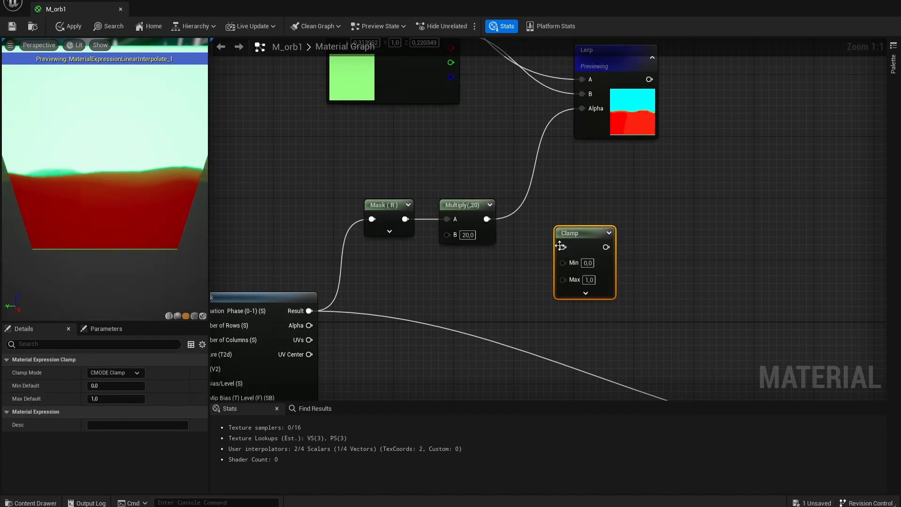
left_click_drag(563, 247, 491, 218)
left_click_drag(605, 247, 583, 109)
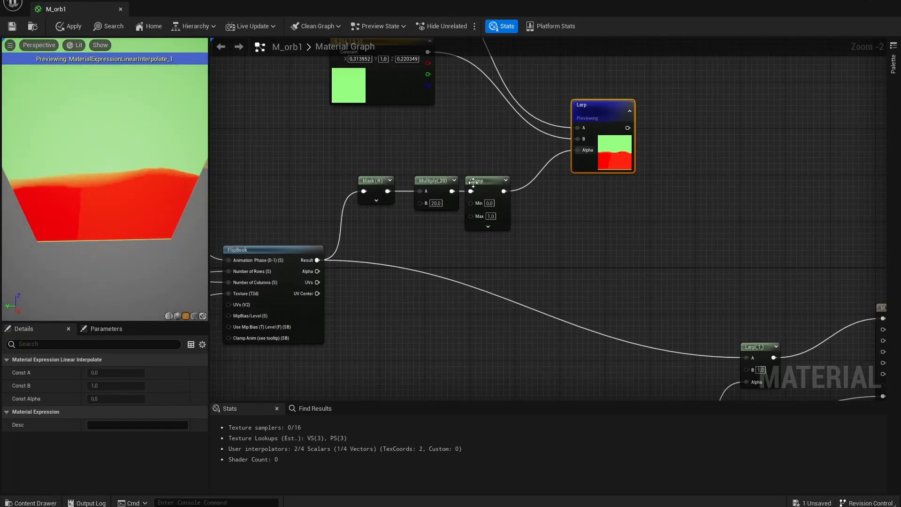
Step: Tidy the Multiply's spacing and move the Mask, Multiply, Clamp, Lerp and colour constant nodes farther above the FlipBook
left_click_drag(429, 182, 423, 182)
right_click_drag(593, 234, 597, 287)
left_click_drag(613, 296, 359, 70)
left_click_drag(483, 232, 506, 133)
left_click(585, 224)
Step: Paste a copy of the R mask node into the free space between the Multiply and Clamp chain and the FlipBook wire
right_click_drag(687, 141, 626, 118)
right_click_drag(622, 227, 510, 185)
scroll(510, 185, "down", 2)
right_click_drag(493, 125, 544, 208)
left_click(442, 137)
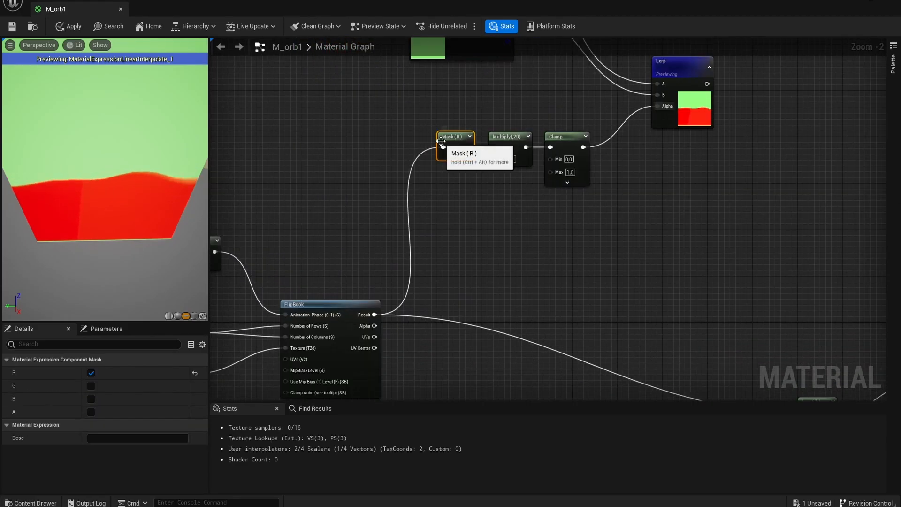
key("ctrl+c")
key("ctrl+v")
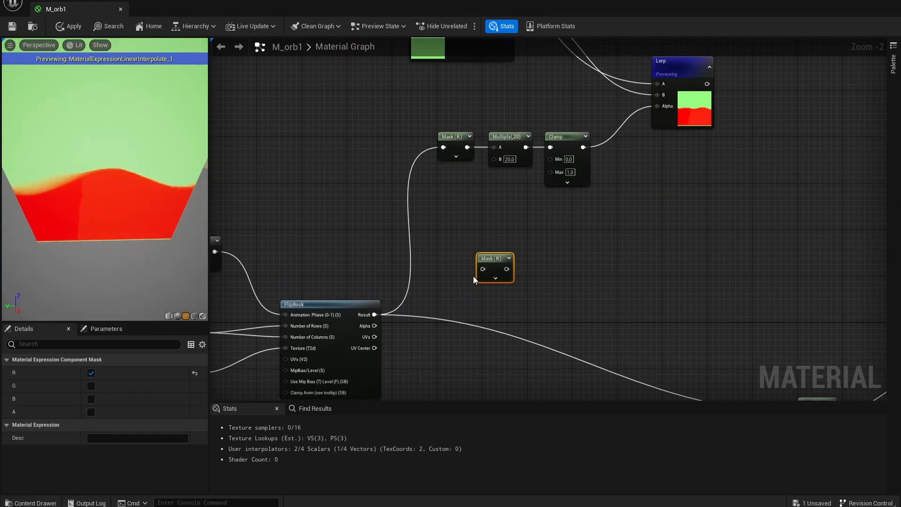
Step: Wire the FlipBook Result into the pasted mask node, switch its channel to B only, and move it farther from the FlipBook
scroll(473, 274, "up", 2)
left_click_drag(341, 328, 487, 266)
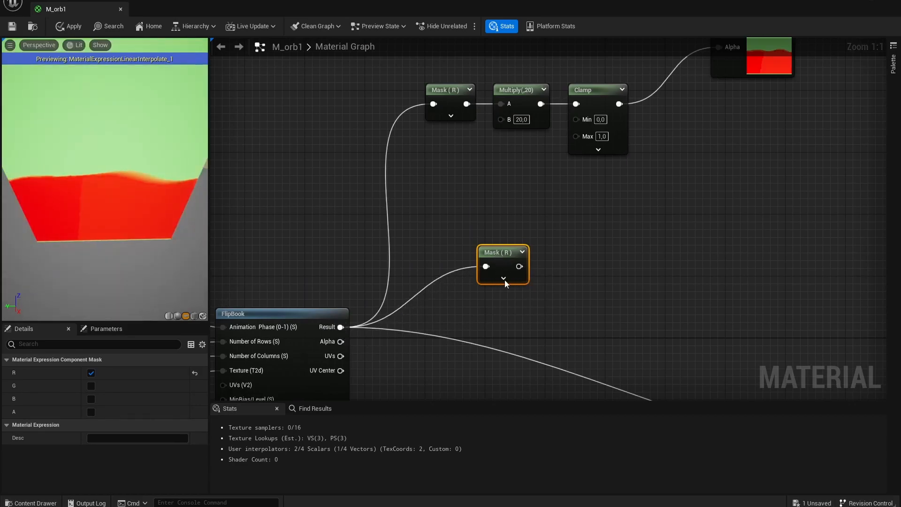
left_click(503, 278)
left_click(503, 281)
left_click(502, 314)
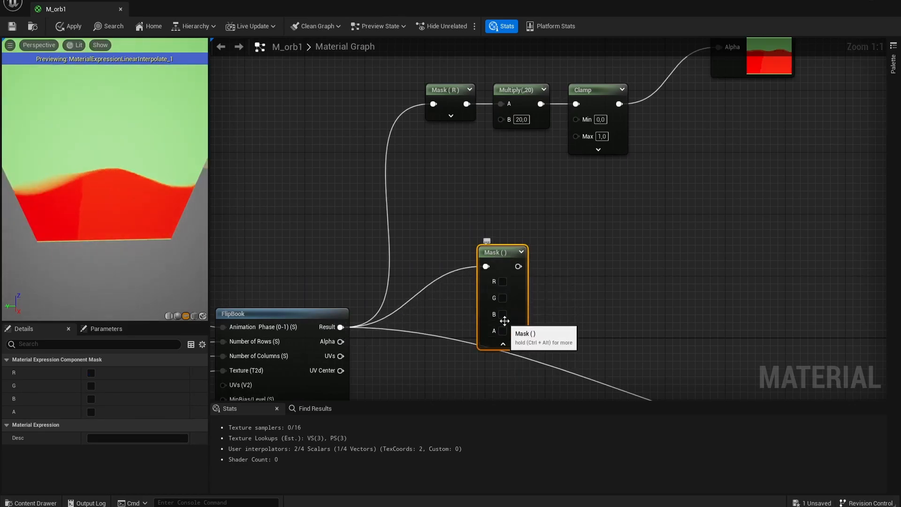
left_click(503, 344)
right_click_drag(549, 276, 416, 268)
left_click_drag(371, 245, 619, 291)
Step: Add a Lerp node beyond the B mask, feed the mask into its Alpha, and adjust the Lerp's position
right_click_drag(726, 242, 553, 241)
left_click(550, 239)
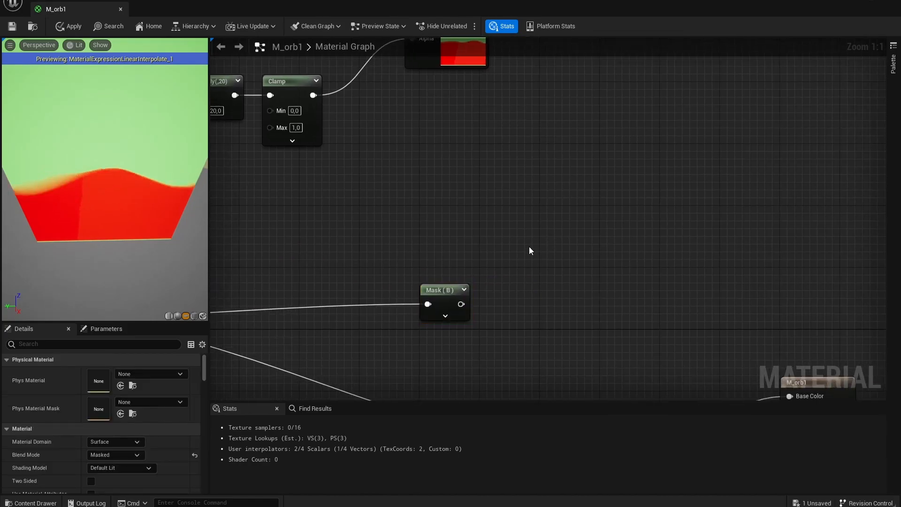
left_click(529, 246)
left_click_drag(461, 304, 536, 301)
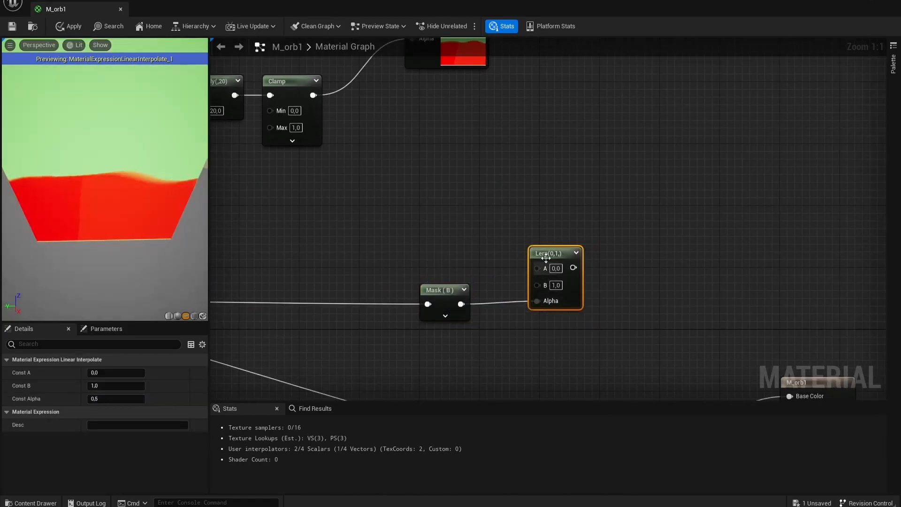
scroll(549, 258, "down", 2)
left_click_drag(557, 249, 601, 238)
Step: Connect the wave-colour Lerp's output to the new Lerp's B input and start previewing the new Lerp
right_click_drag(570, 237, 646, 238)
left_click_drag(572, 76, 670, 263)
left_click(699, 238)
right_click(694, 244)
left_click(719, 261)
left_click_drag(97, 201, 101, 219)
Step: Move the green colour constant slightly closer to the R mask chain and change its colour to light orange
scroll(97, 218, "down", 5)
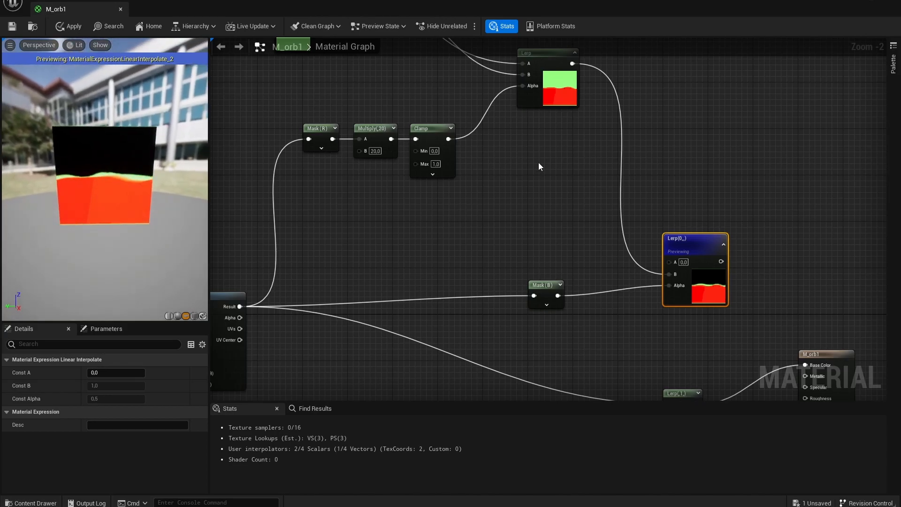
right_click_drag(538, 162, 645, 255)
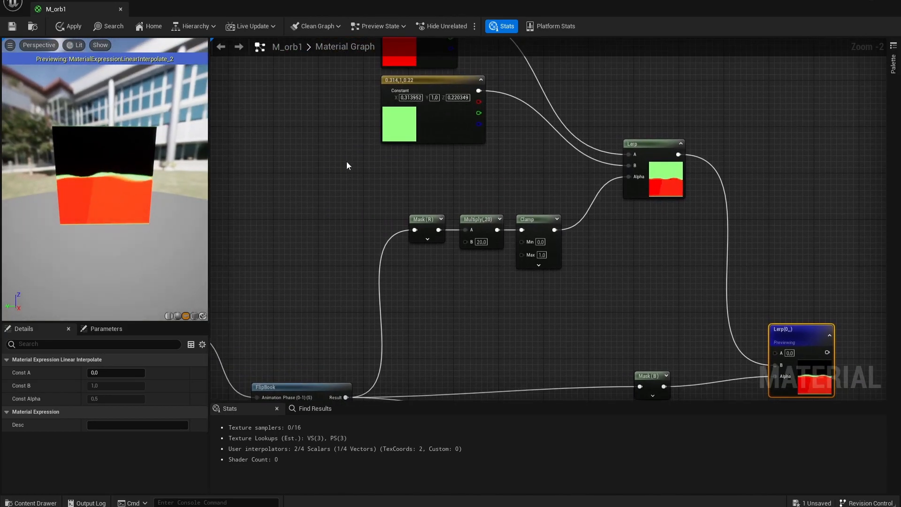
left_click_drag(447, 133, 458, 162)
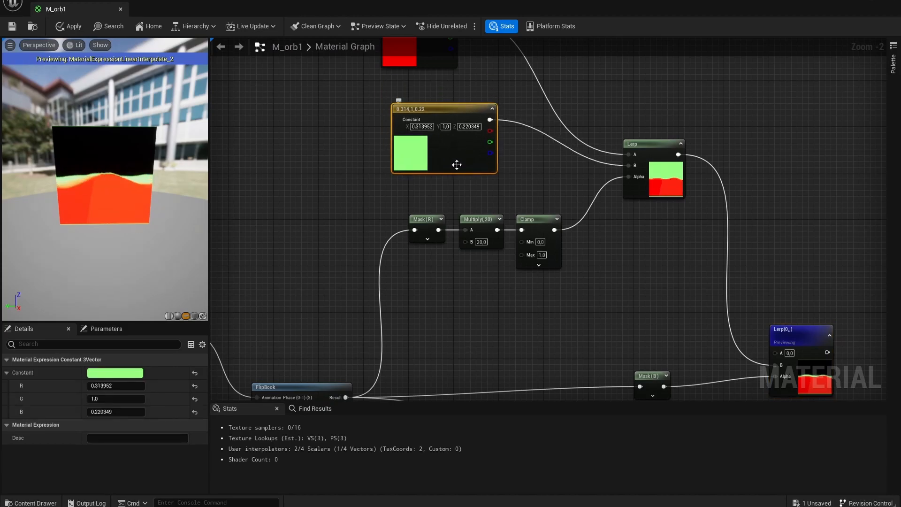
left_click(115, 373)
left_click(158, 315)
left_click_drag(158, 315, 209, 355)
left_click(255, 494)
left_click_drag(111, 181, 111, 185)
Step: Connect the previewed Lerp's output to the Lerp that feeds Base Color, and stop previewing the node
right_click_drag(617, 290, 431, 211)
scroll(477, 214, "down", 1)
right_click_drag(655, 201, 518, 148)
left_click_drag(492, 219, 445, 344)
right_click_drag(492, 306, 407, 211)
right_click(572, 183)
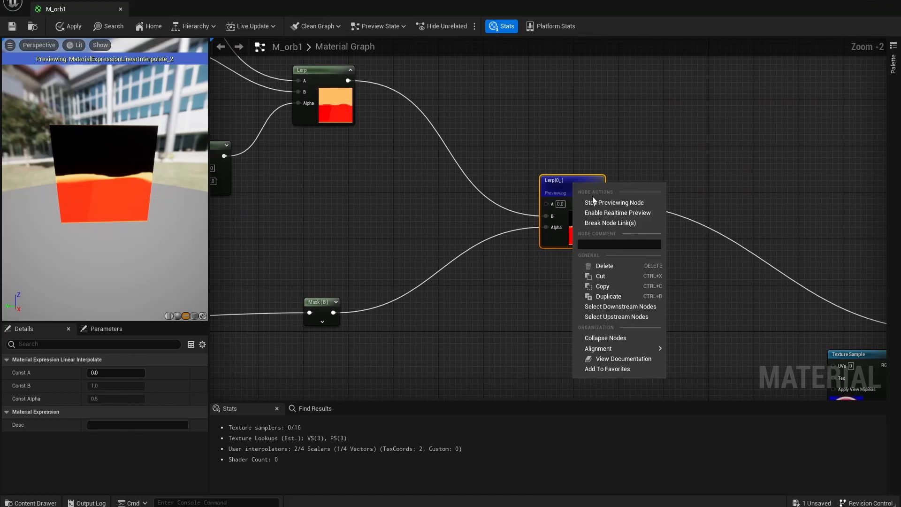
left_click(593, 199)
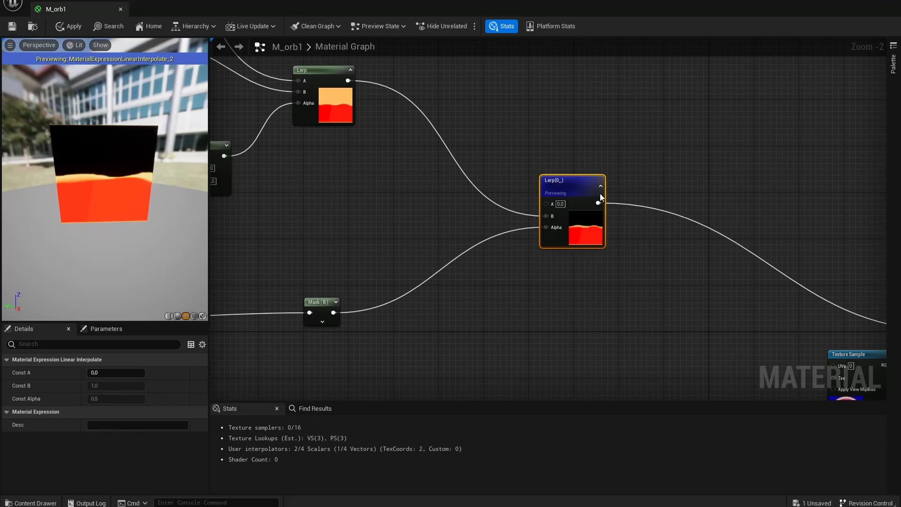
Step: Examine the moving fluid inside the ring on the preview mesh and the node chains that produce it
scroll(122, 181, "up", 3)
left_click_drag(122, 181, 136, 173)
right_click_drag(429, 227, 543, 229)
scroll(543, 229, "down", 2)
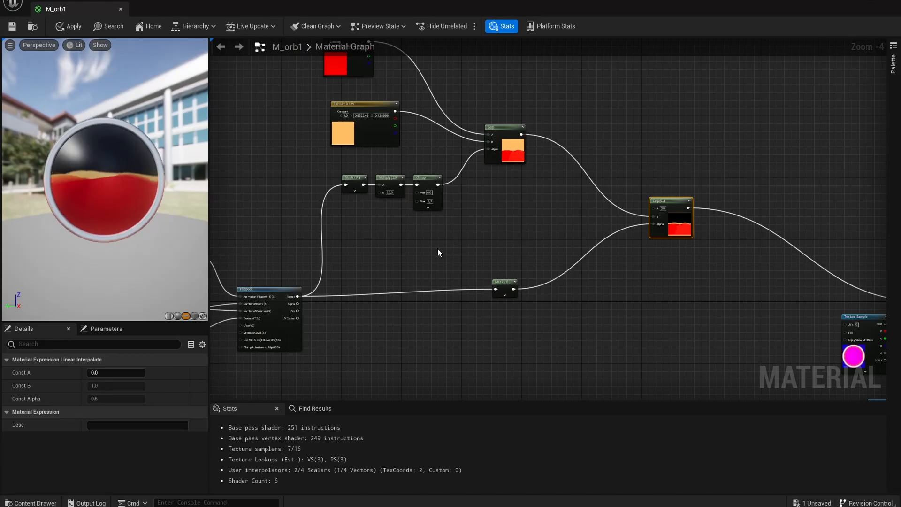
right_click_drag(129, 202, 124, 170)
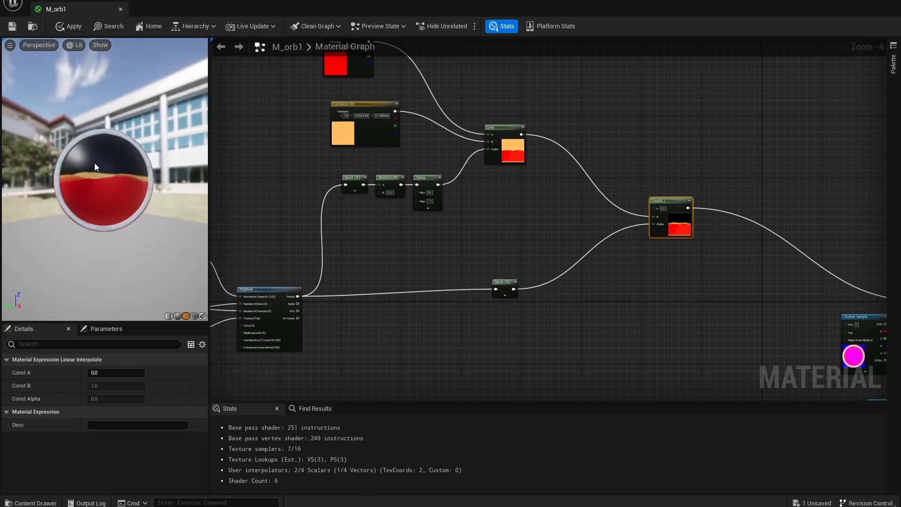
right_click_drag(409, 255, 575, 221)
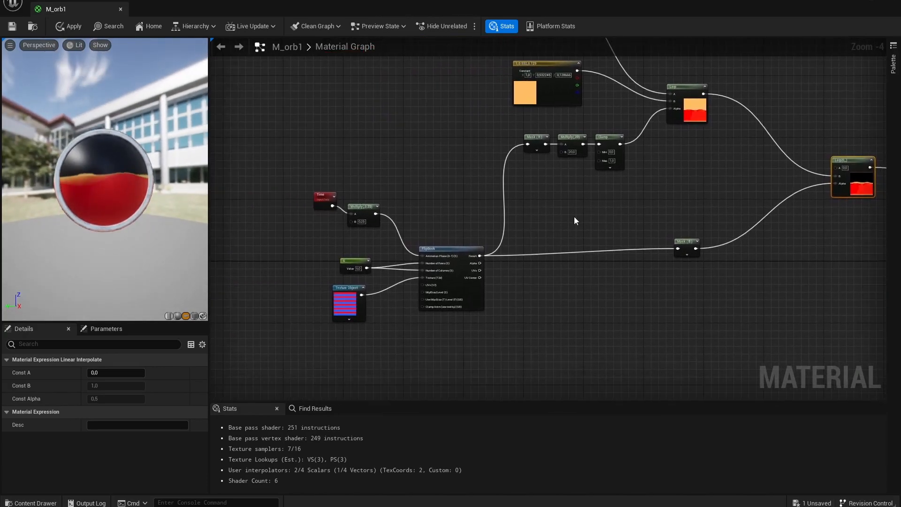
scroll(592, 258, "down", 1)
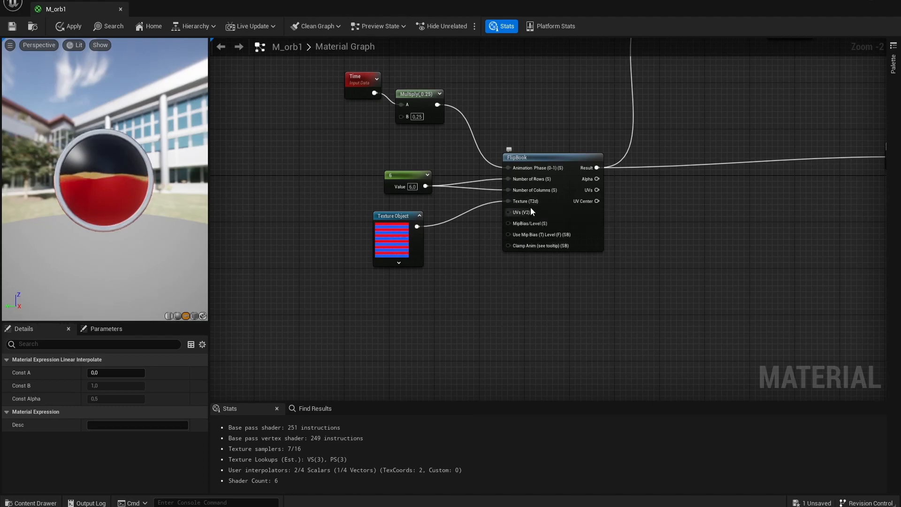
Step: Add a TexCoord node and an Add node below the Texture Object, and connect TexCoord to the Add's A input
left_click_drag(515, 214, 468, 247)
left_click(430, 296)
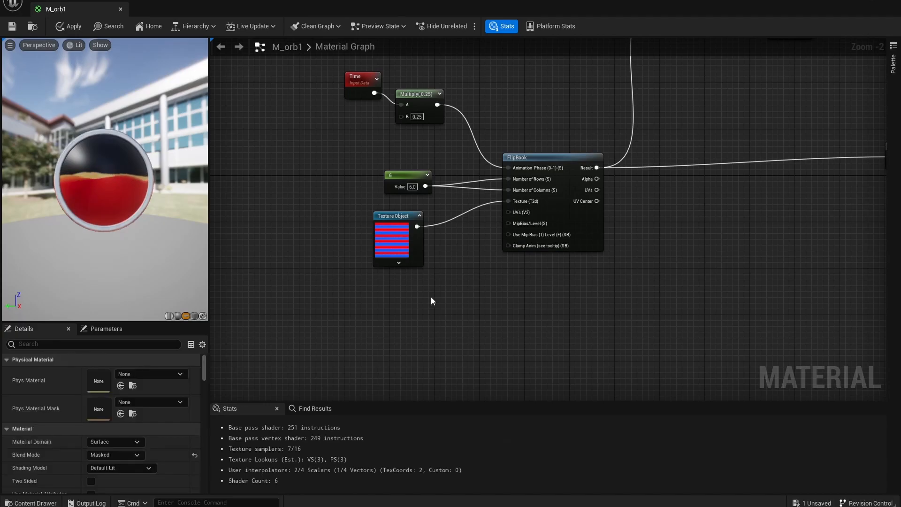
mouse_move(457, 268)
right_mouse_down()
mouse_move(507, 272)
mouse_move(562, 253)
mouse_move(458, 269)
right_mouse_up()
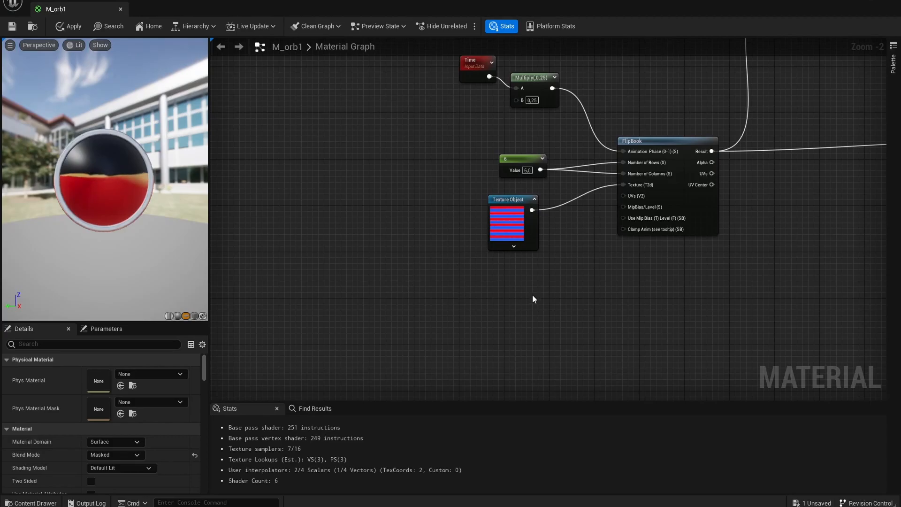
left_click(433, 280)
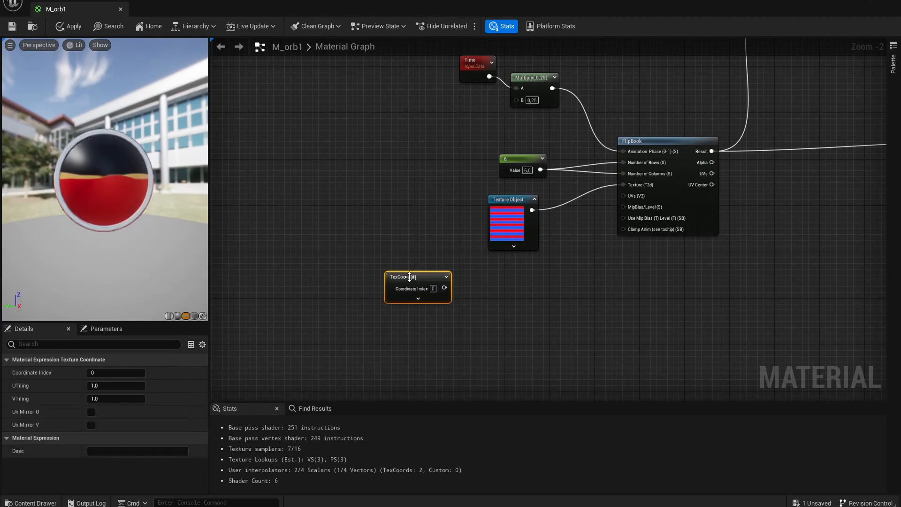
scroll(442, 287, "up", 1)
right_click(526, 296)
type("add")
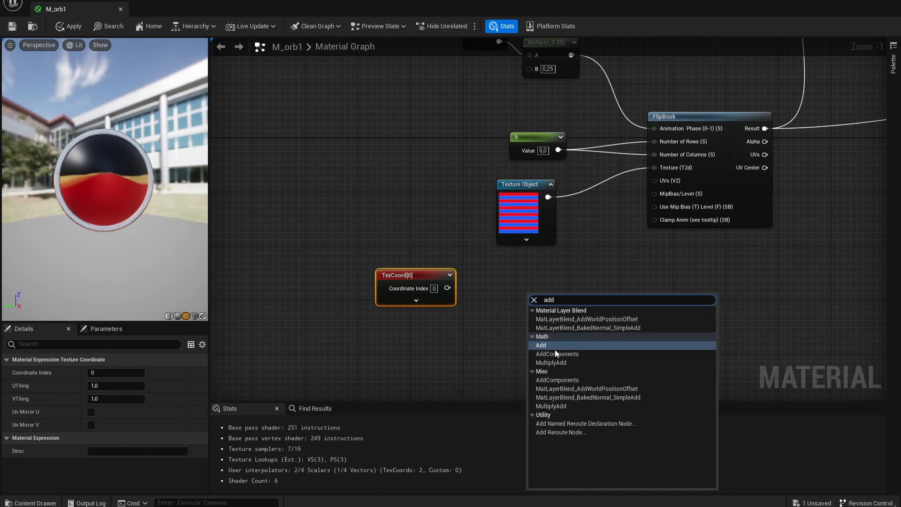
left_click(554, 349)
left_click_drag(447, 287, 533, 313)
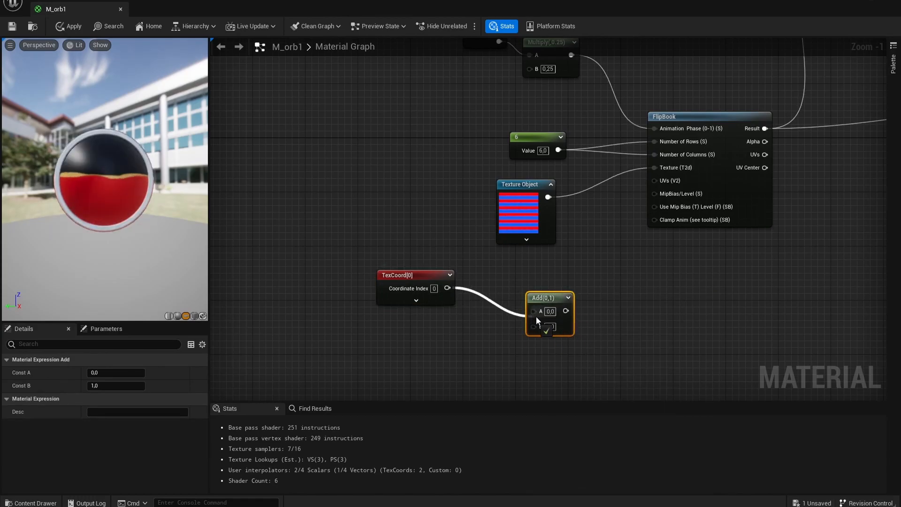
Step: Create a two-component constant with Y set to 0.4, wire it to the Add's B, and connect the Add to the FlipBook's UVs
right_click_drag(469, 335, 432, 277)
left_click(414, 306)
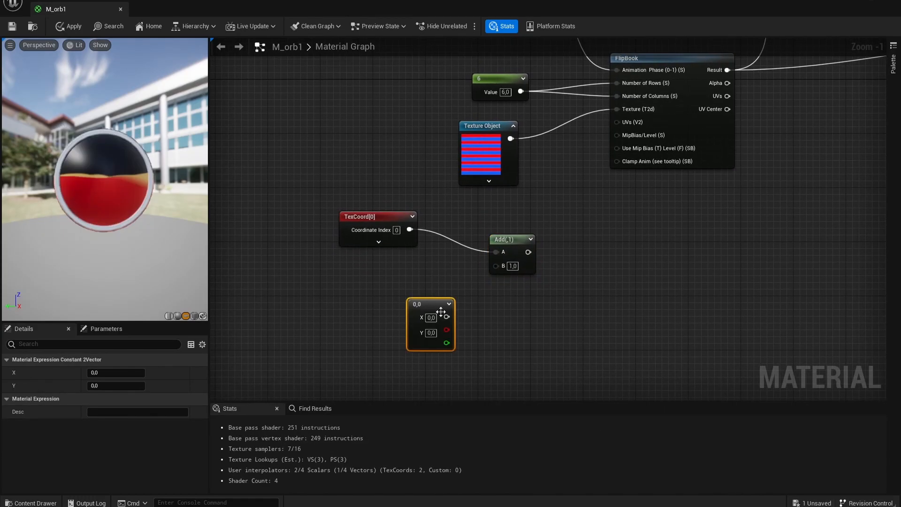
left_click_drag(419, 302, 405, 294)
left_click(415, 324)
type("0,4")
key("Return")
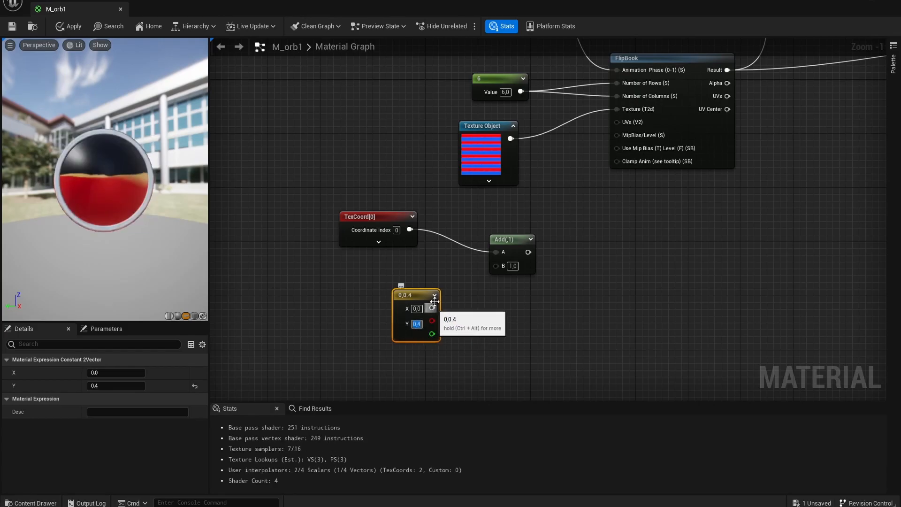
left_click_drag(431, 307, 616, 122)
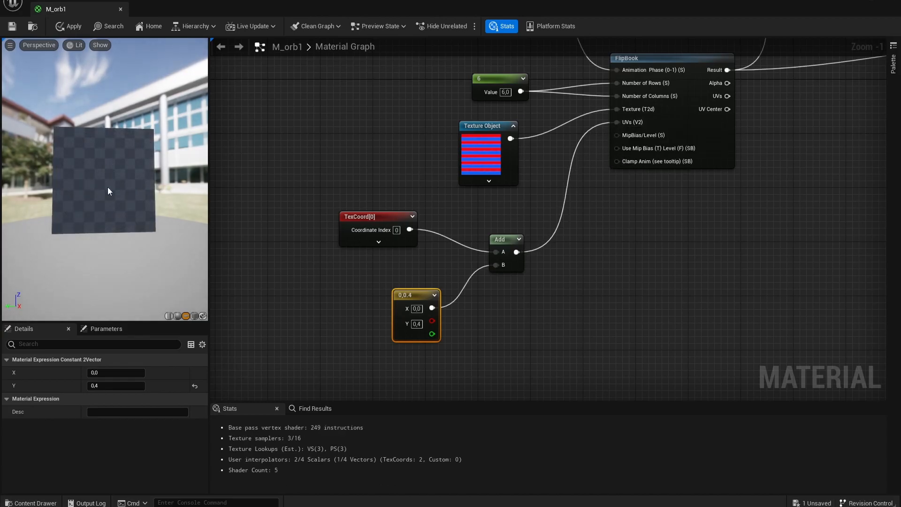
left_click_drag(109, 193, 81, 188)
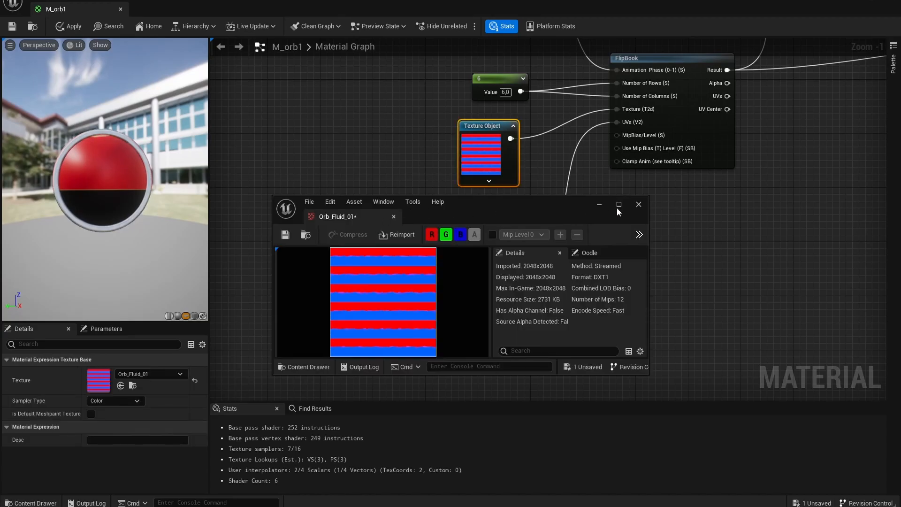
Step: Examine the wave frames of the Orb_Fluid_01 texture in an enlarged texture editor, and close it
left_click(619, 205)
scroll(356, 232, "up", 4)
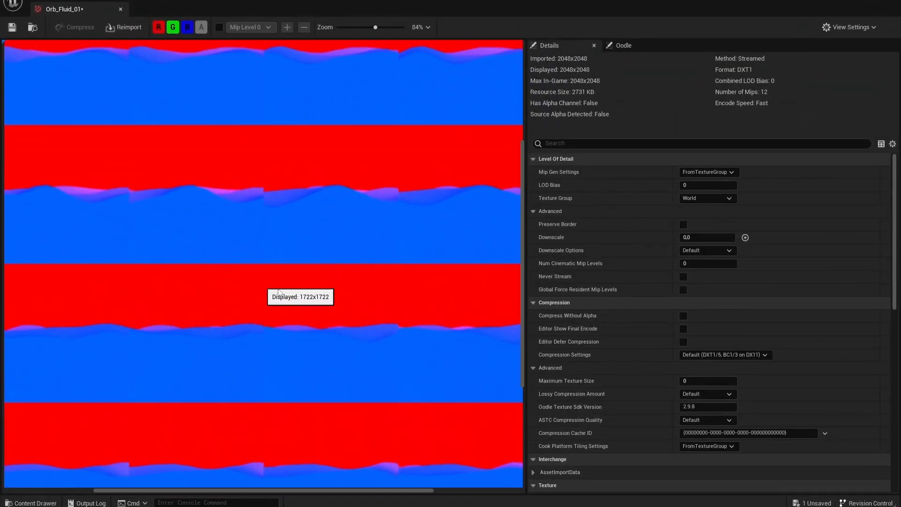
left_click(120, 9)
Step: Move the TexCoord node away from the Add and insert a Multiply with B set to 0.5 between them
left_click_drag(371, 228, 274, 225)
left_click_drag(291, 167, 277, 294)
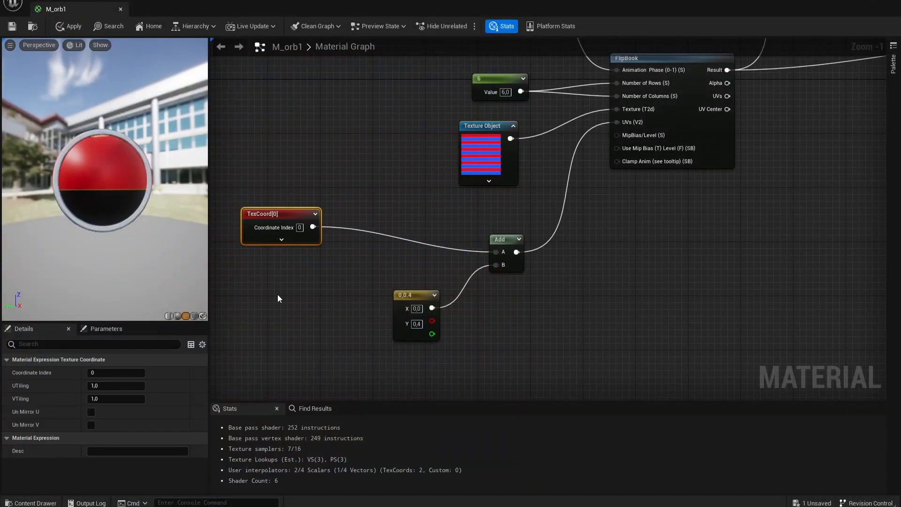
left_click(413, 213)
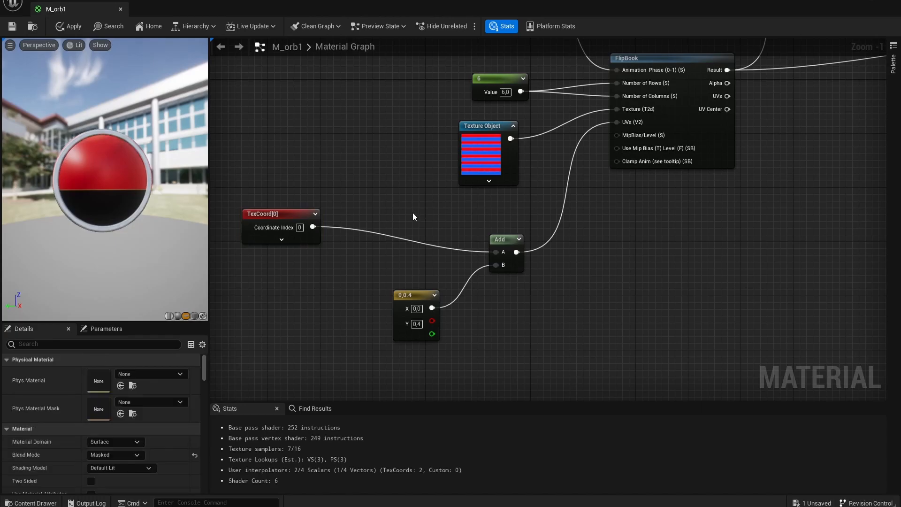
key("m")
left_click(349, 208)
left_click_drag(312, 227, 357, 226)
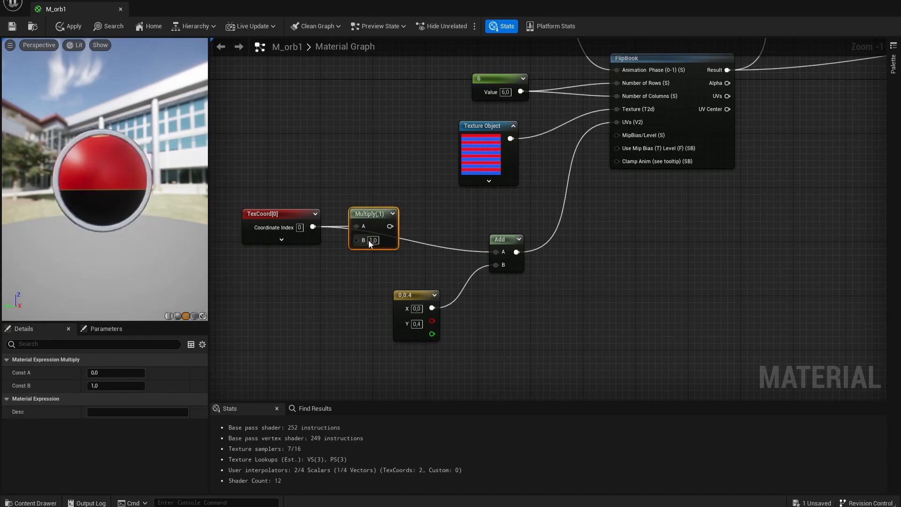
left_click(380, 241)
type("0,5")
key("Return")
left_click_drag(395, 227, 496, 251)
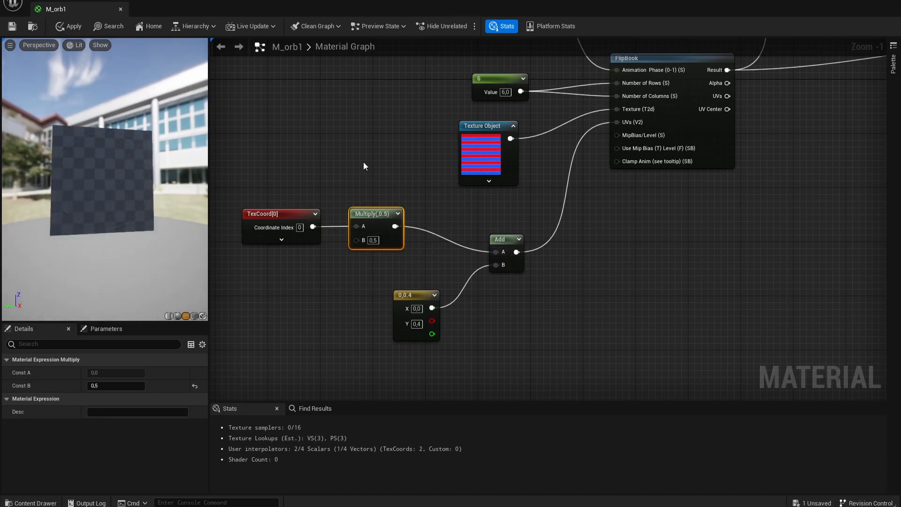
mouse_move(115, 112)
left_mouse_down()
mouse_move(101, 111)
mouse_move(116, 112)
left_mouse_up()
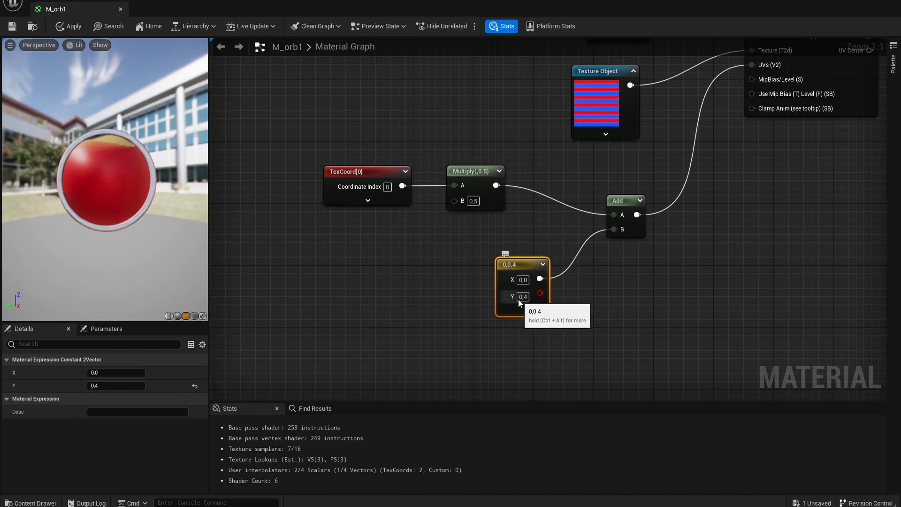
Step: Delete the two-component constant and connect the RG output of a new AppendMany node to the Add's B input
key("Delete")
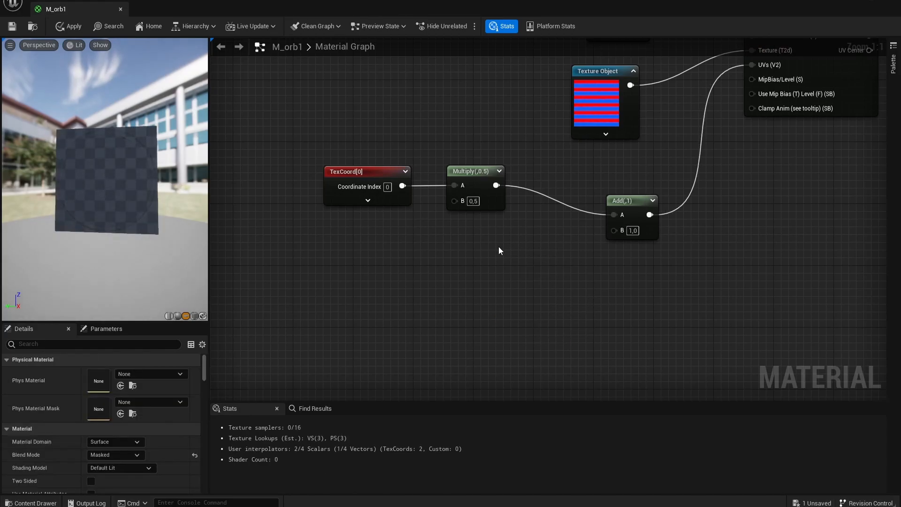
right_click_drag(498, 246, 557, 255)
right_click(559, 254)
type("appe")
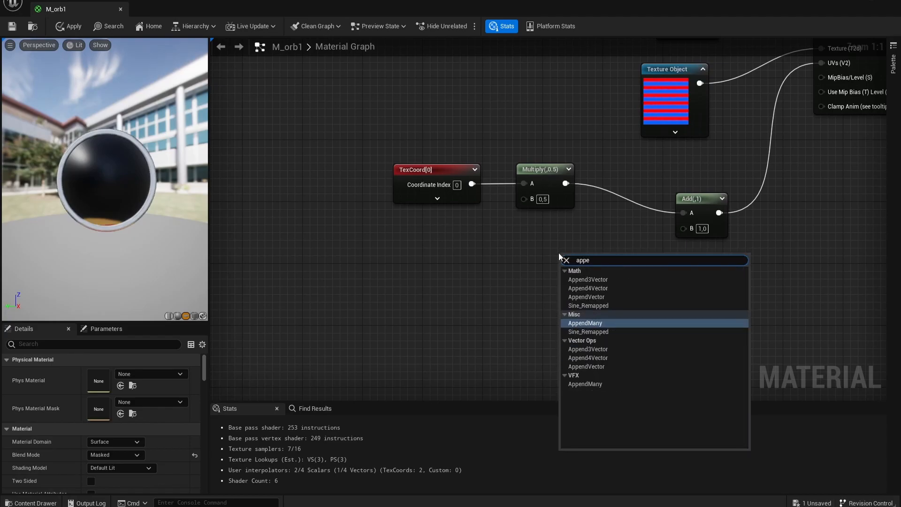
left_click(597, 323)
left_click_drag(604, 273, 681, 229)
Step: Add a constant with value 0, connect it to the AppendMany's R input, and position it just below the TexCoord chain
right_click_drag(519, 287, 659, 260)
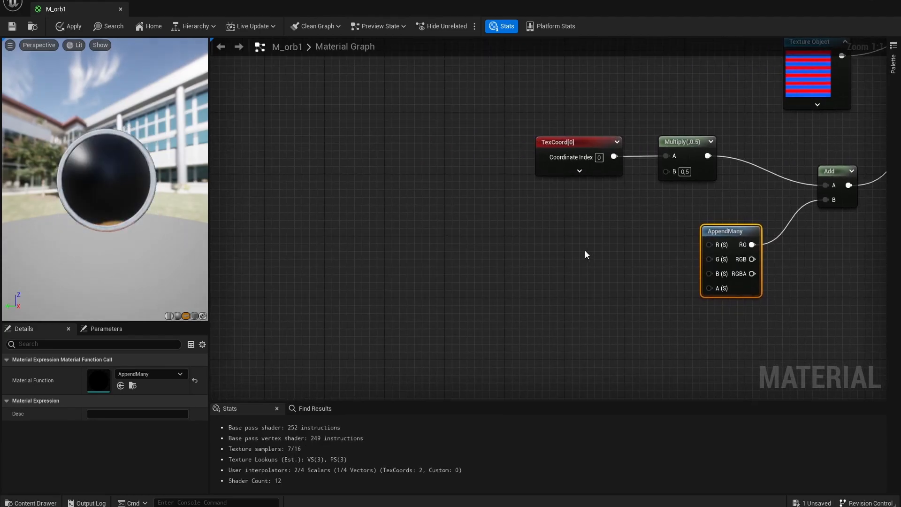
left_click(599, 216)
left_click_drag(657, 234, 709, 244)
left_click_drag(633, 216, 633, 201)
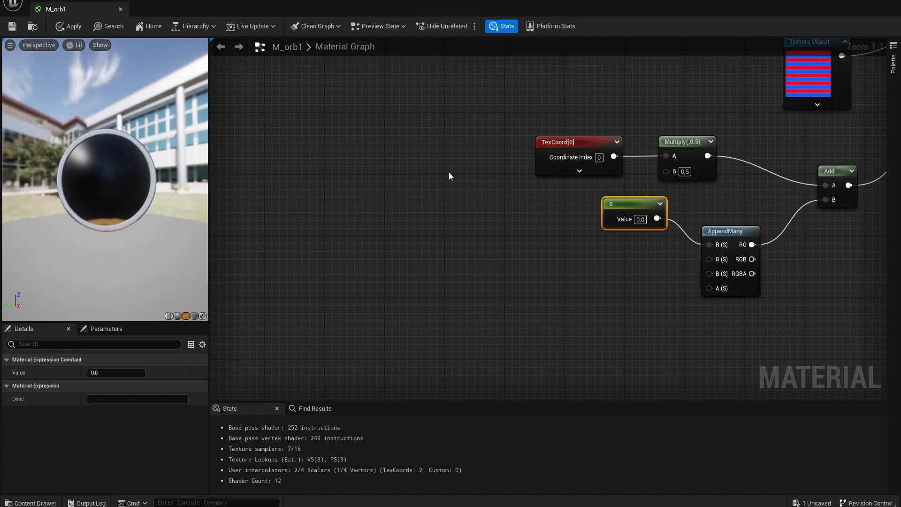
Step: Place a Lerp node below the constant 0 beside the AppendMany node, and set its B value to 0.5
right_click_drag(613, 274, 655, 267)
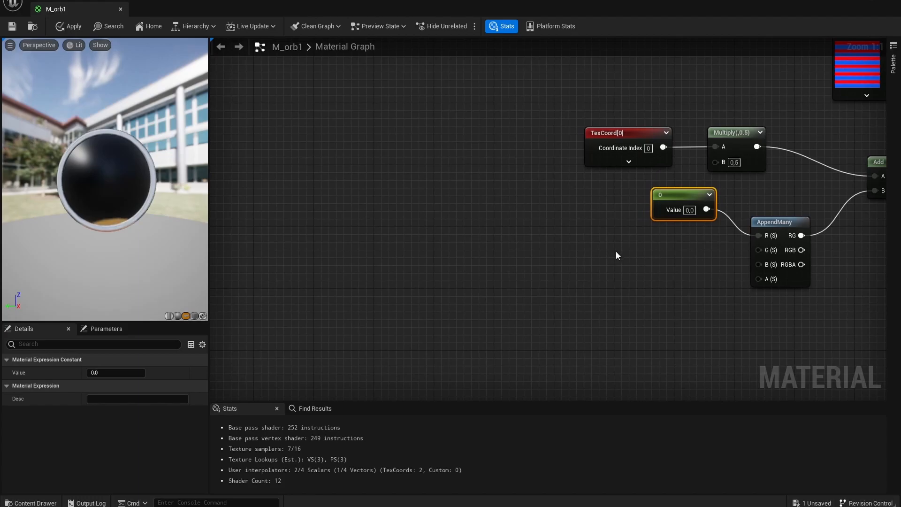
left_click(591, 253)
left_click_drag(596, 253, 646, 254)
right_click_drag(583, 278, 485, 270)
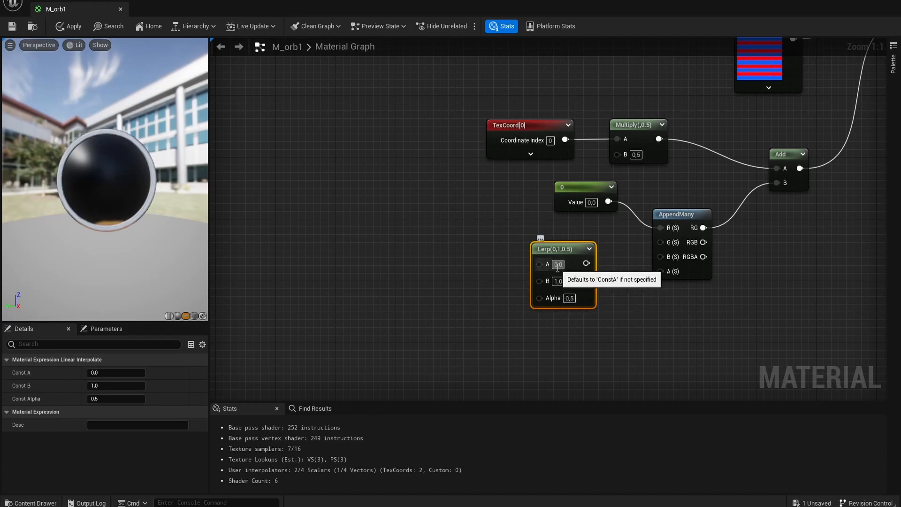
left_click(558, 282)
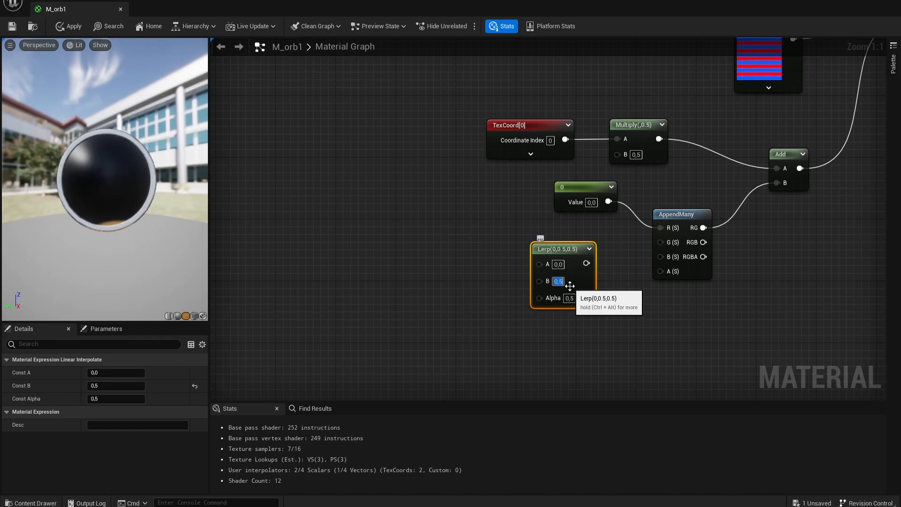
Step: Add a constant with value 1 beside the Lerp node, level with its Alpha input
left_click(452, 295)
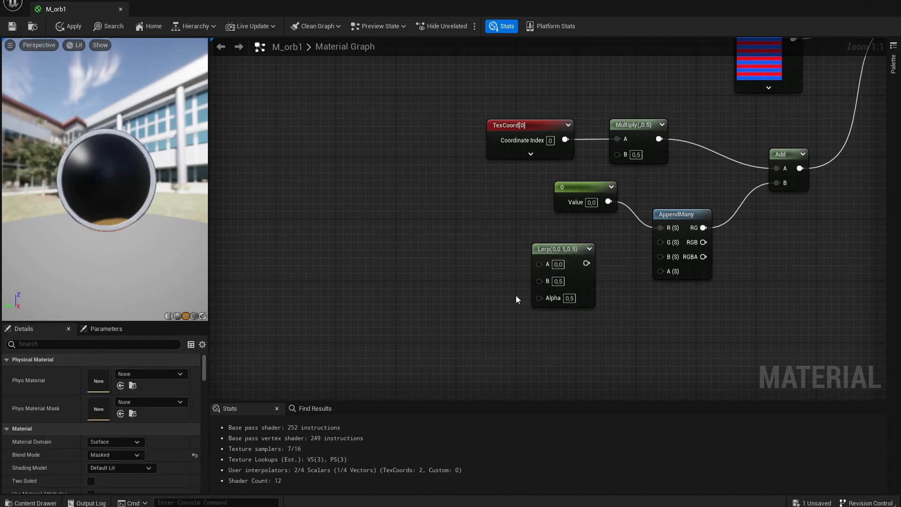
key("1")
left_click(460, 299)
left_click_drag(499, 305, 446, 298)
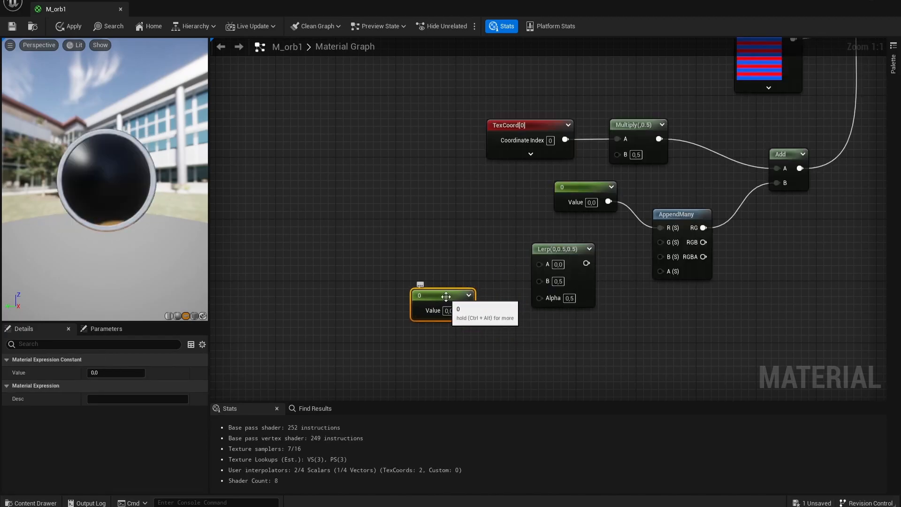
left_click(450, 311)
type("1")
left_click(477, 254)
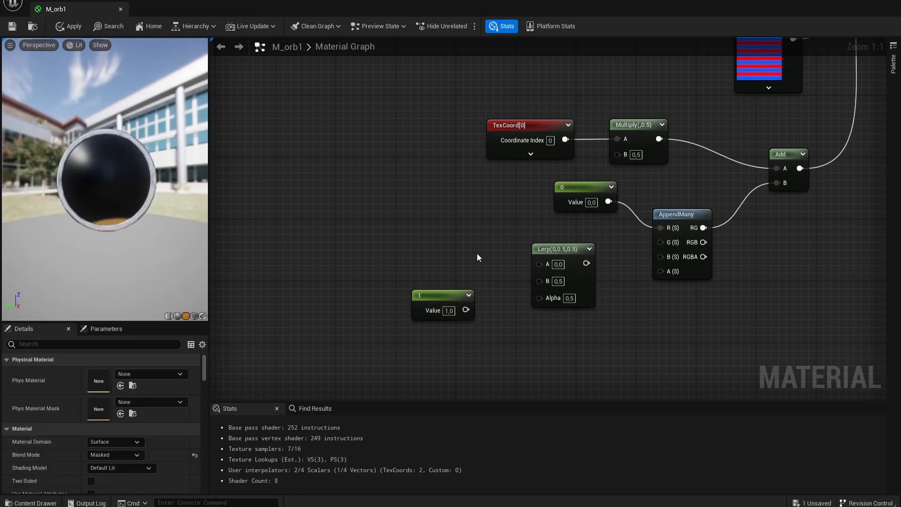
Step: Convert the constant 1 into a scalar parameter named HEALTH
right_click(446, 294)
left_click(472, 312)
type("HEALTH")
key("Return")
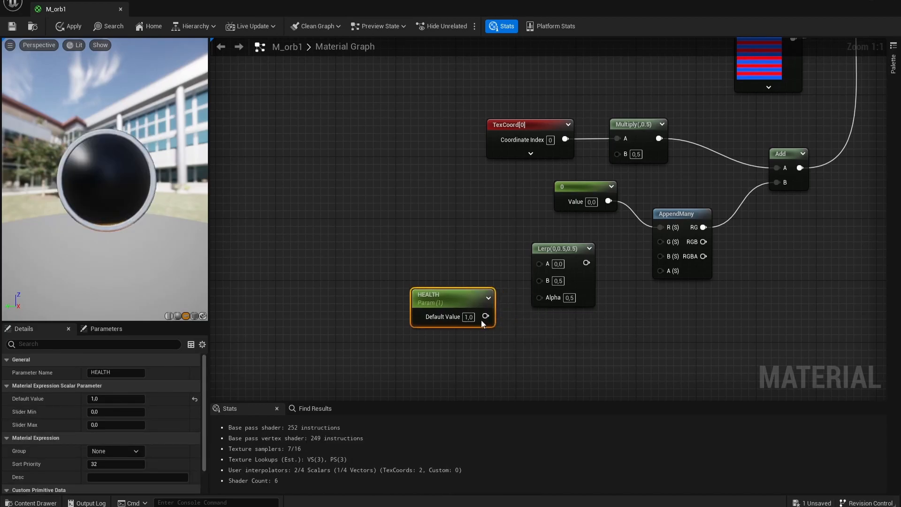
Step: Connect HEALTH to the Lerp's Alpha and the Lerp's output to the AppendMany's G input
left_click_drag(542, 300, 539, 298)
mouse_move(577, 263)
left_mouse_down()
mouse_move(643, 266)
mouse_move(660, 242)
left_mouse_up()
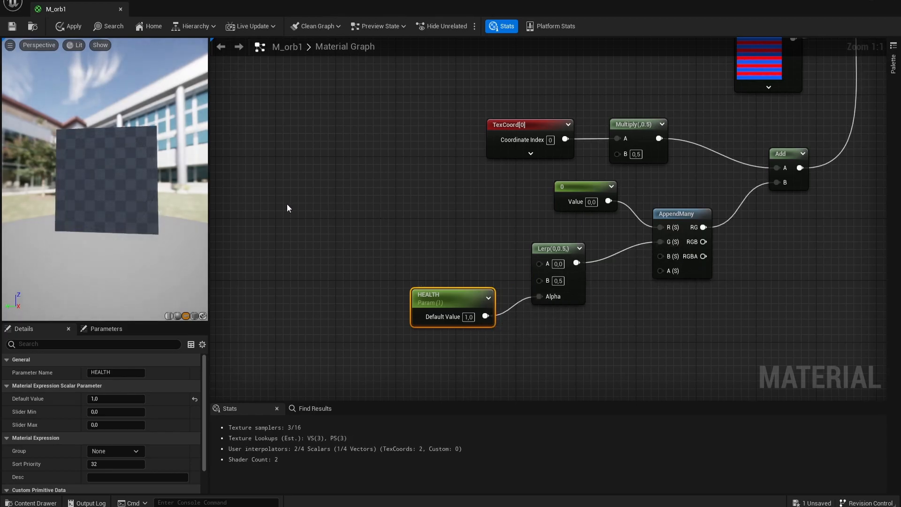
right_click_drag(97, 140, 96, 72)
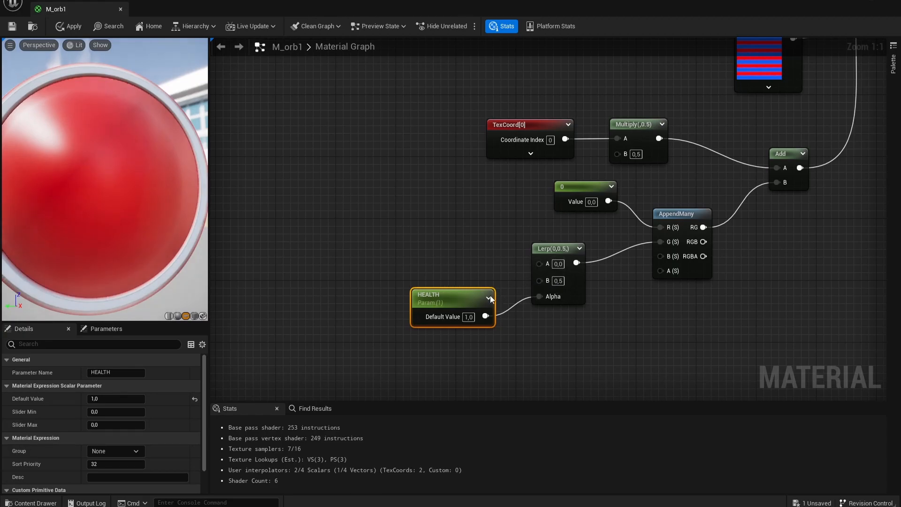
Step: Move the HEALTH node further from the Lerp, set its default value to 0.5 and check the orb preview
left_click_drag(453, 305, 430, 297)
left_click_drag(504, 378, 504, 378)
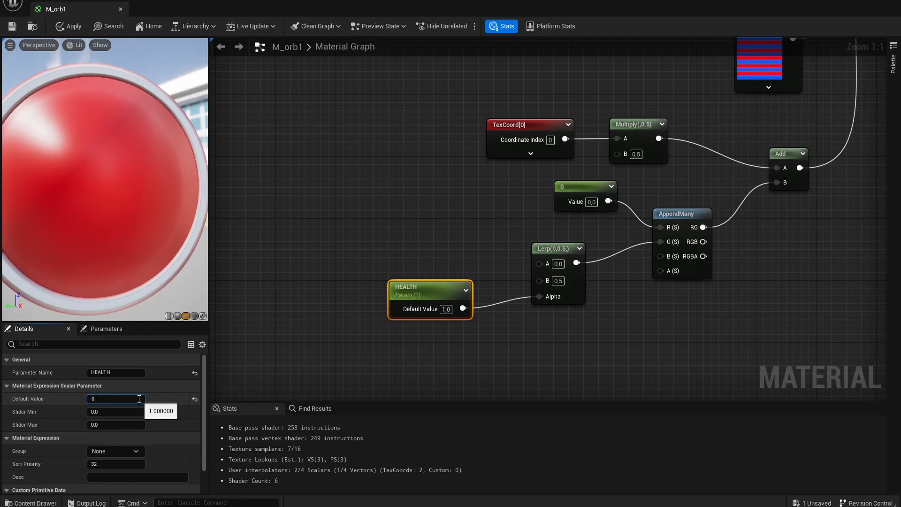
type(",5")
key("Return")
scroll(124, 196, "down", 5)
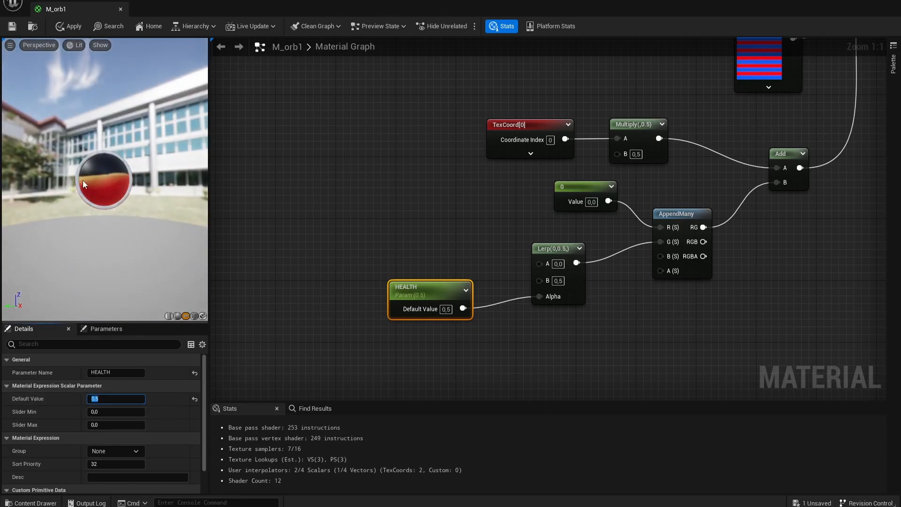
scroll(99, 174, "up", 4)
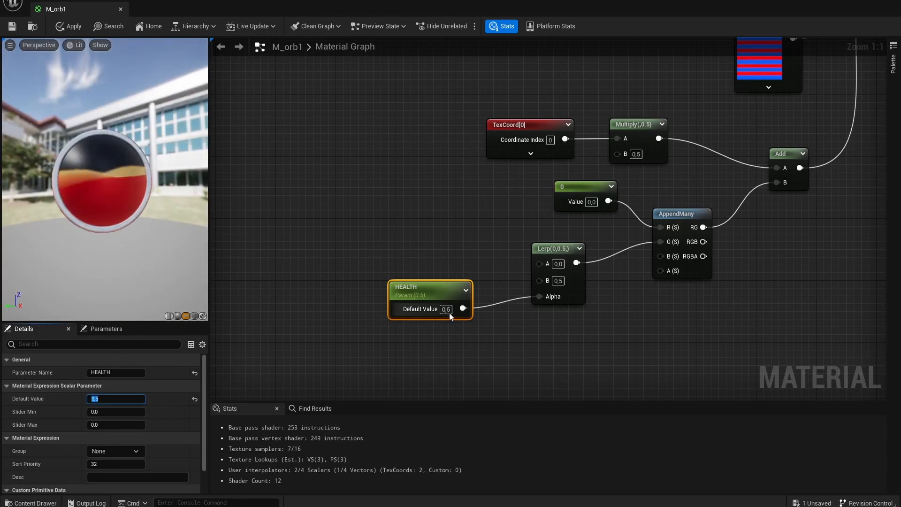
Step: Set the HEALTH parameter's default value to 0 and inspect the bottom of the orb preview
type("0")
key("Return")
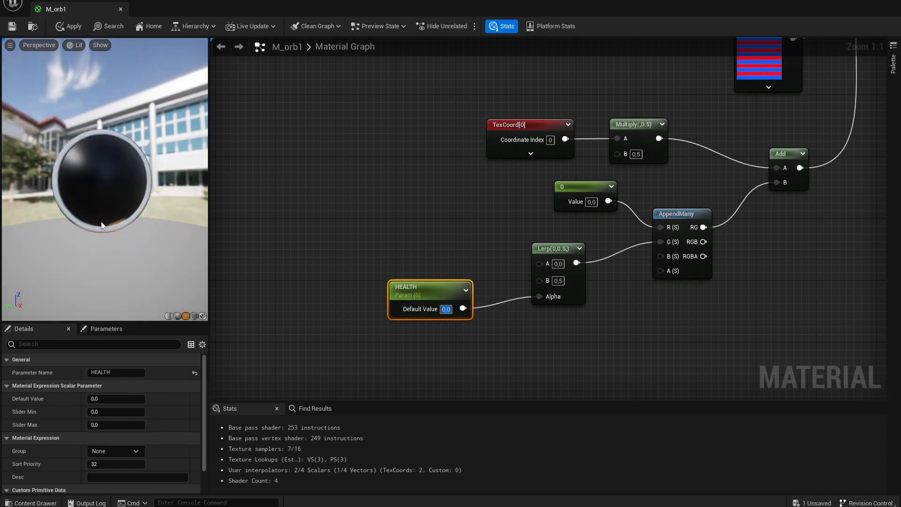
left_click_drag(100, 225, 100, 216)
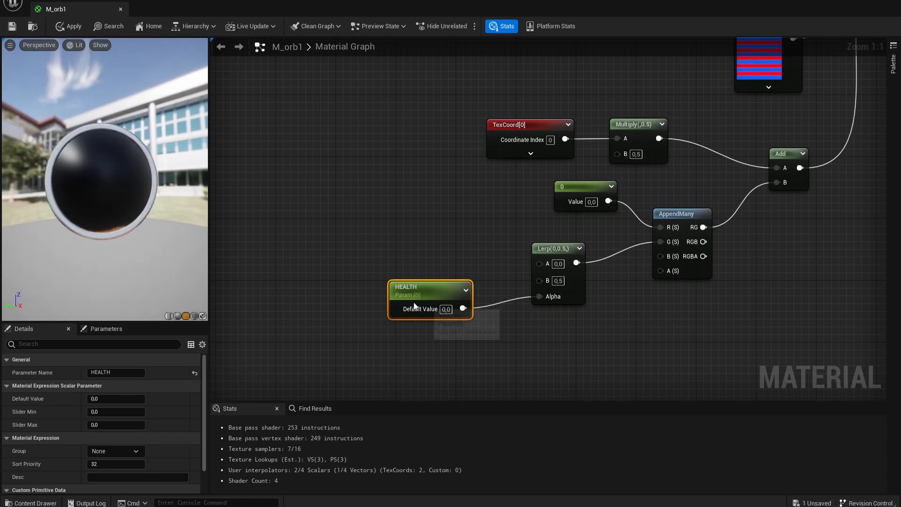
left_click(533, 248)
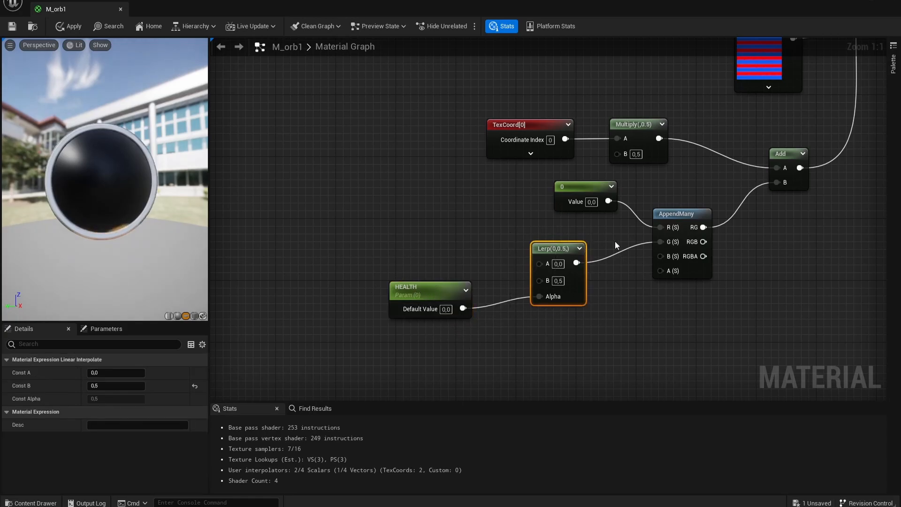
right_click(607, 349)
type("rem")
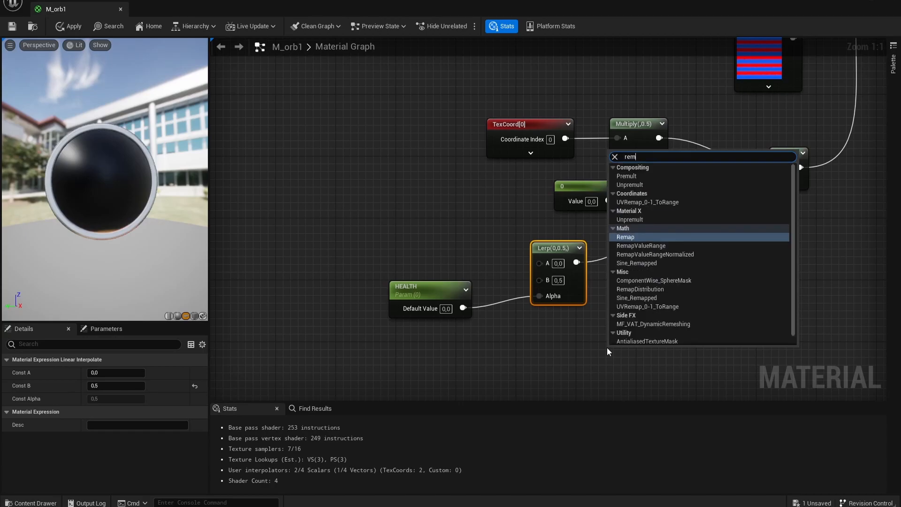
left_click(624, 236)
right_click_drag(626, 334, 581, 252)
left_click_drag(518, 269, 670, 330)
key("Delete")
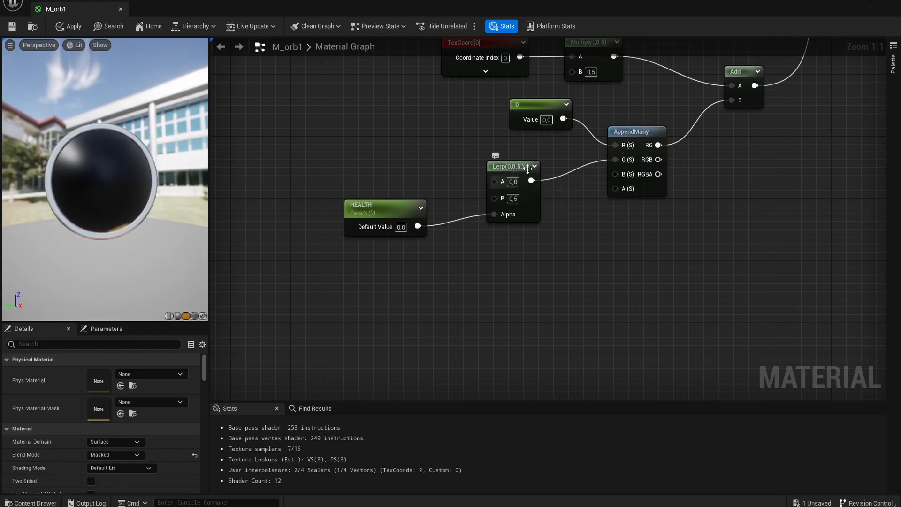
Step: Move the Lerp closer to AppendMany, set HEALTH's default value to 0.454539, and leave a gap between HEALTH and the Lerp
left_click_drag(534, 214, 564, 206)
left_click_drag(417, 211, 491, 203)
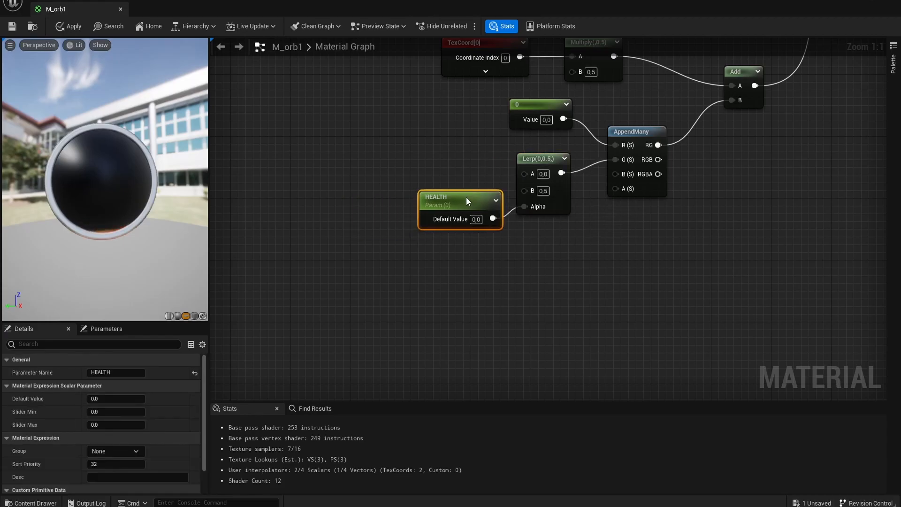
left_click_drag(101, 399, 120, 399)
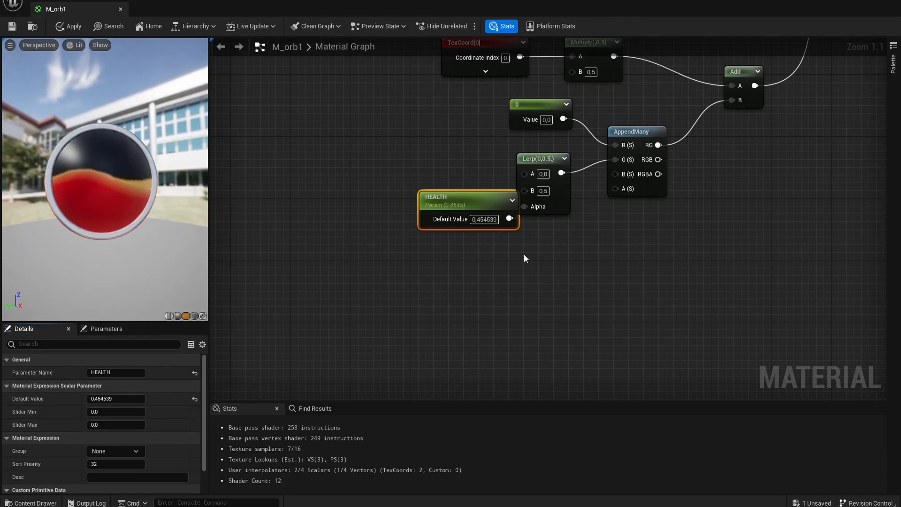
left_click_drag(470, 205, 410, 206)
left_click(638, 267)
right_click_drag(712, 232, 521, 304)
scroll(530, 305, "down", 6)
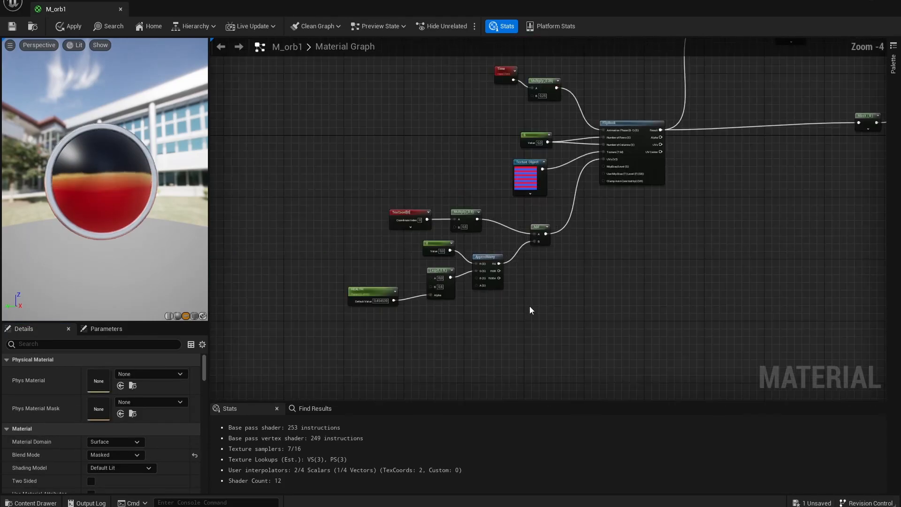
right_click_drag(644, 281, 497, 283)
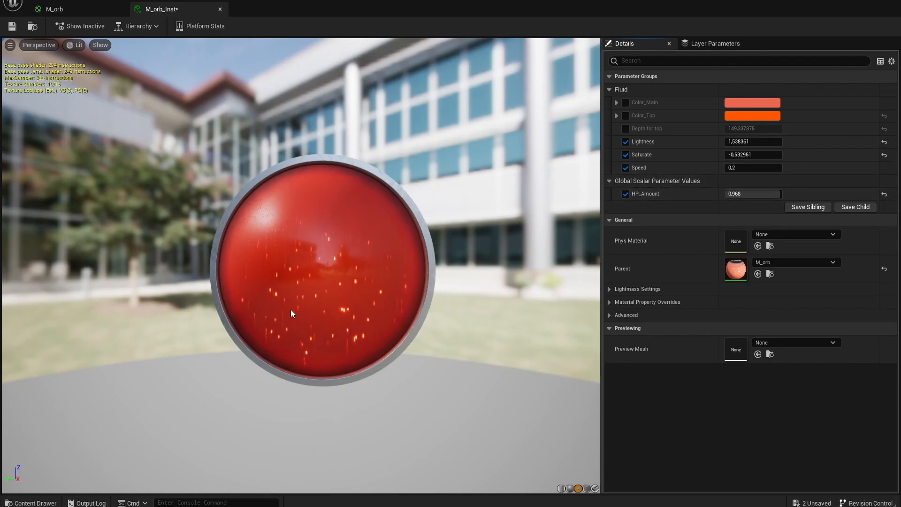
Step: Vary HP_Amount in the M_orb_Inst material instance, finish at 1.0, and inspect the orb from a slightly different angle
left_click_drag(752, 193, 542, 268)
left_click_drag(752, 193, 781, 194)
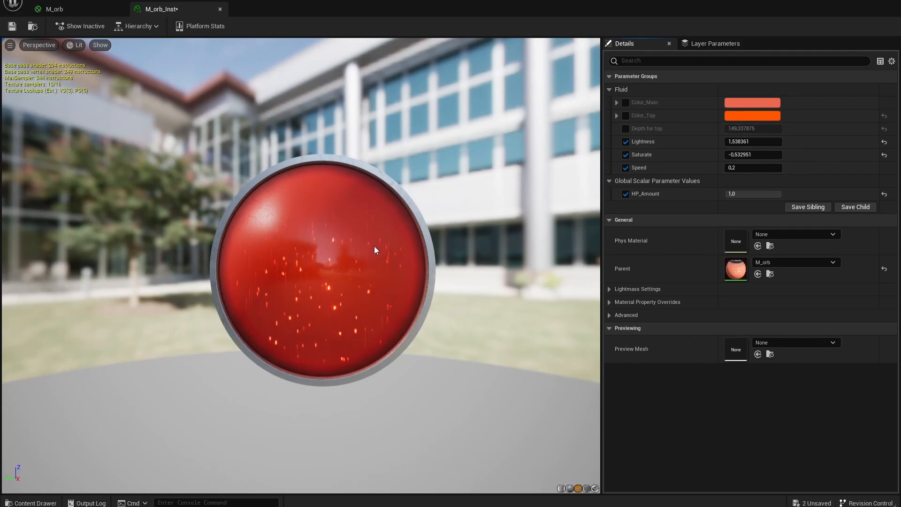
mouse_move(376, 270)
left_mouse_down()
mouse_move(338, 273)
mouse_move(385, 271)
mouse_move(335, 277)
mouse_move(376, 286)
mouse_move(368, 257)
left_mouse_up()
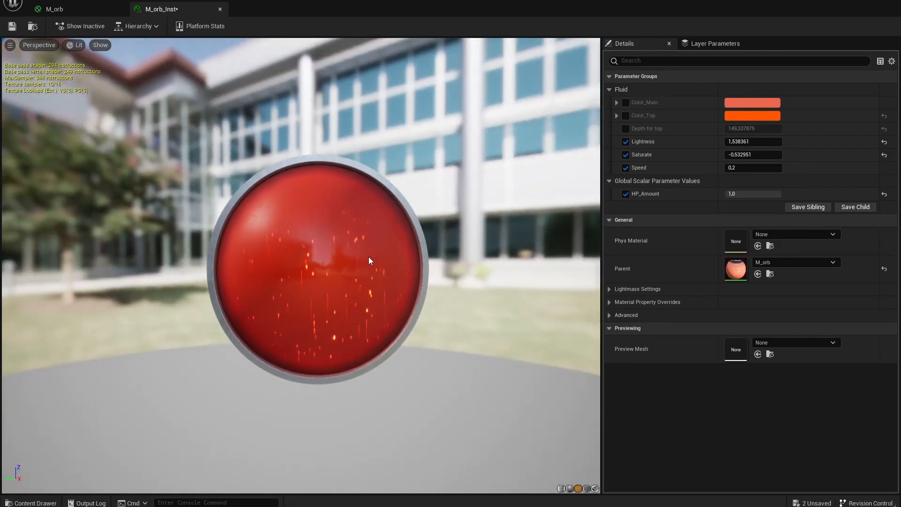
Step: Set HP_Amount to 0.408 in the M_orb_Inst instance and view the orb from further away
mouse_move(774, 194)
left_mouse_down()
mouse_move(732, 194)
mouse_move(773, 194)
left_mouse_up()
mouse_move(336, 241)
left_mouse_down()
mouse_move(329, 256)
mouse_move(340, 241)
left_mouse_up()
right_click_drag(336, 241, 335, 291)
left_click_drag(336, 242, 413, 239)
left_click_drag(357, 300, 291, 307)
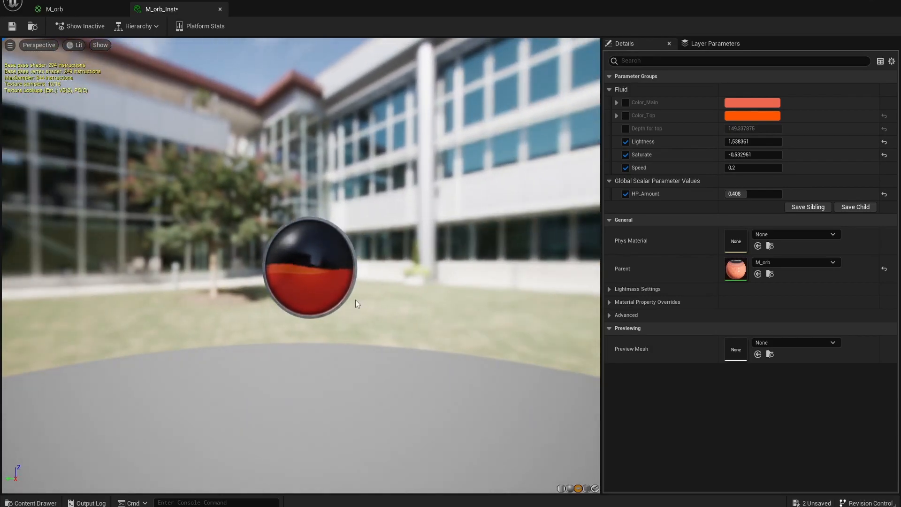